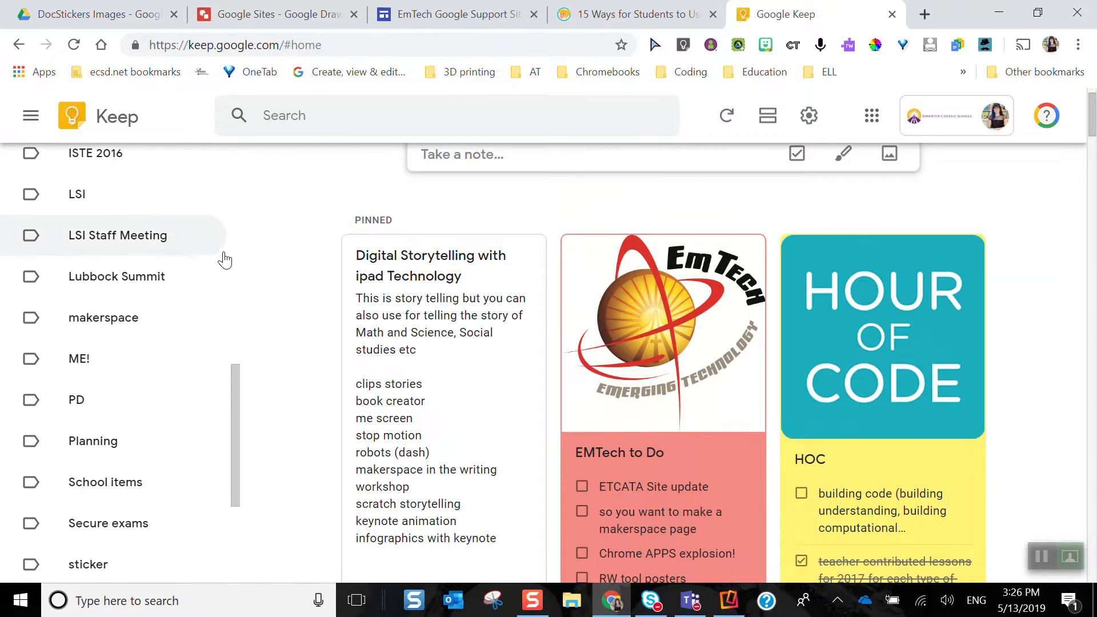
Step: Search the notes for "mental h" and look through the matching notes
scroll(223, 257, "up", 12)
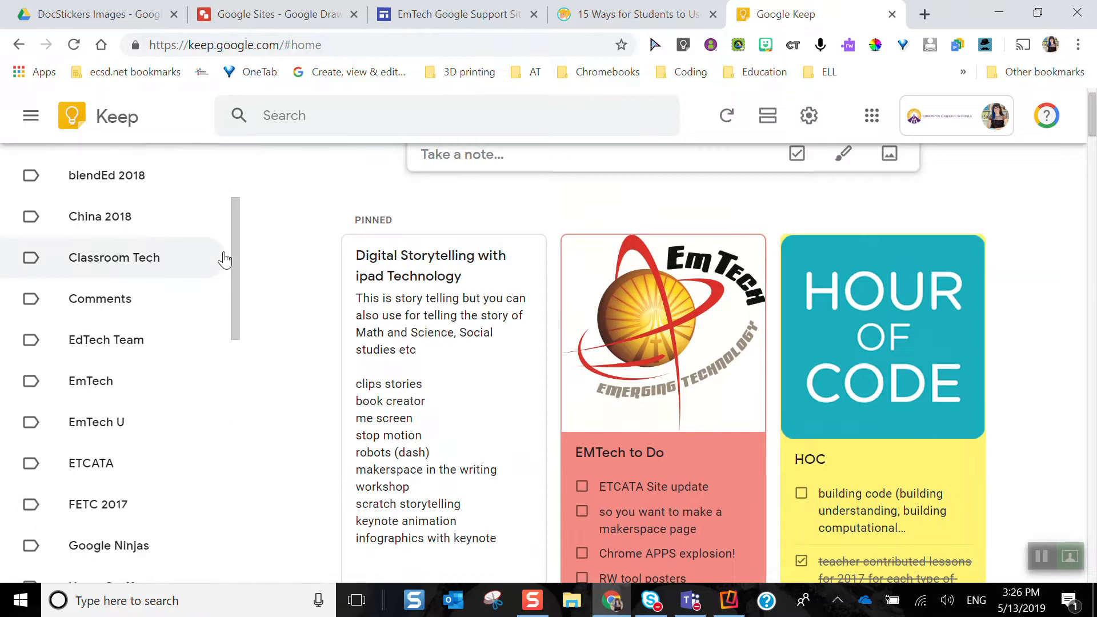
left_click(395, 116)
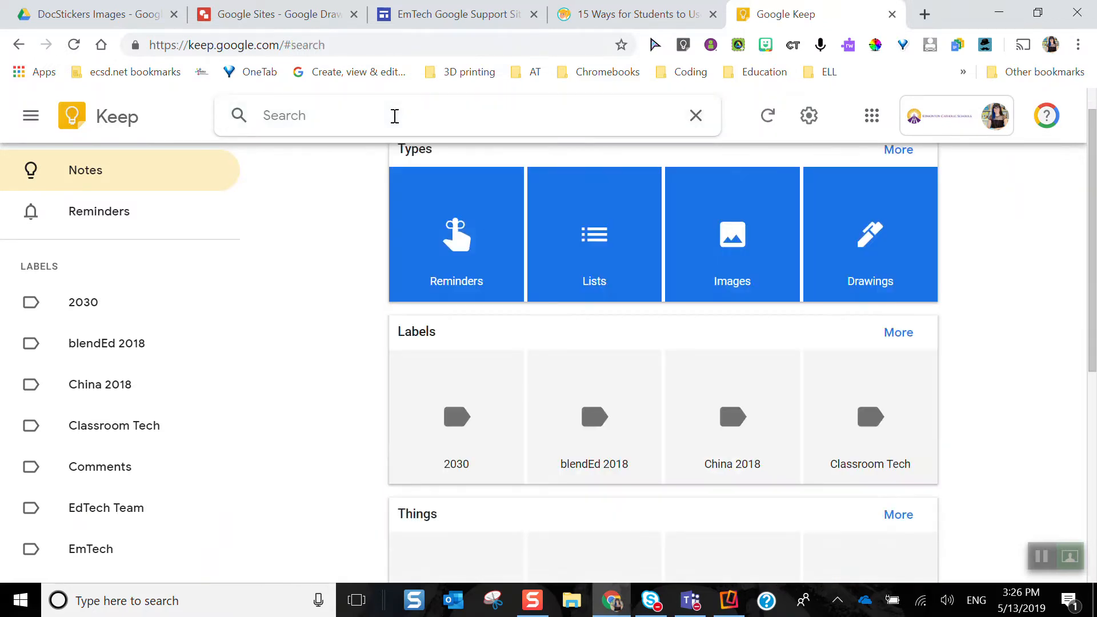
type("mental h")
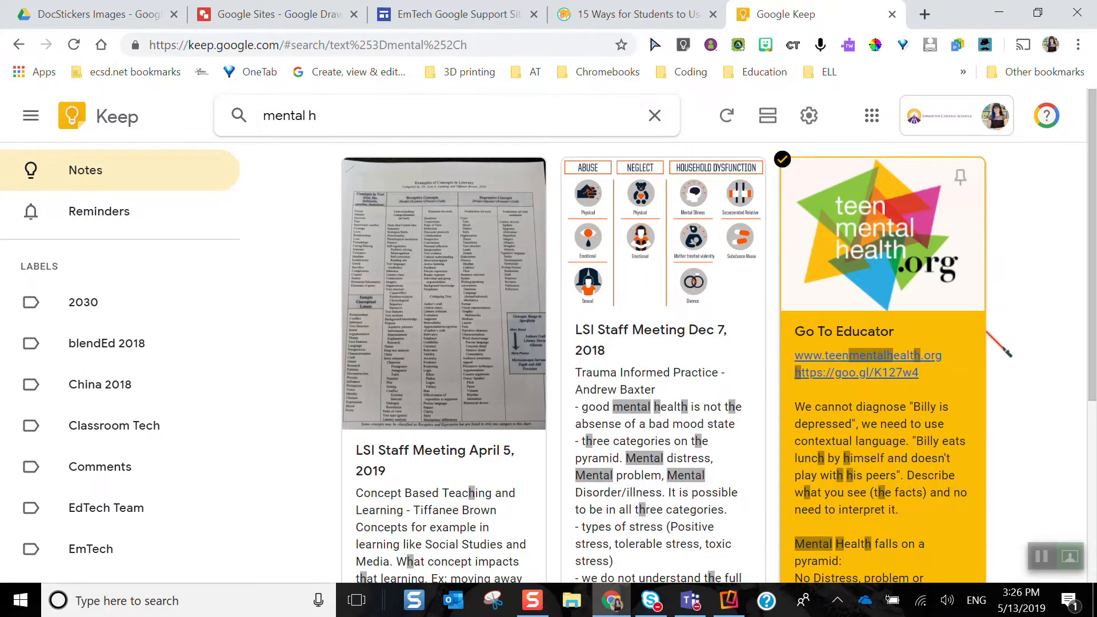
scroll(1007, 354, "down", 6)
scroll(1007, 354, "up", 6)
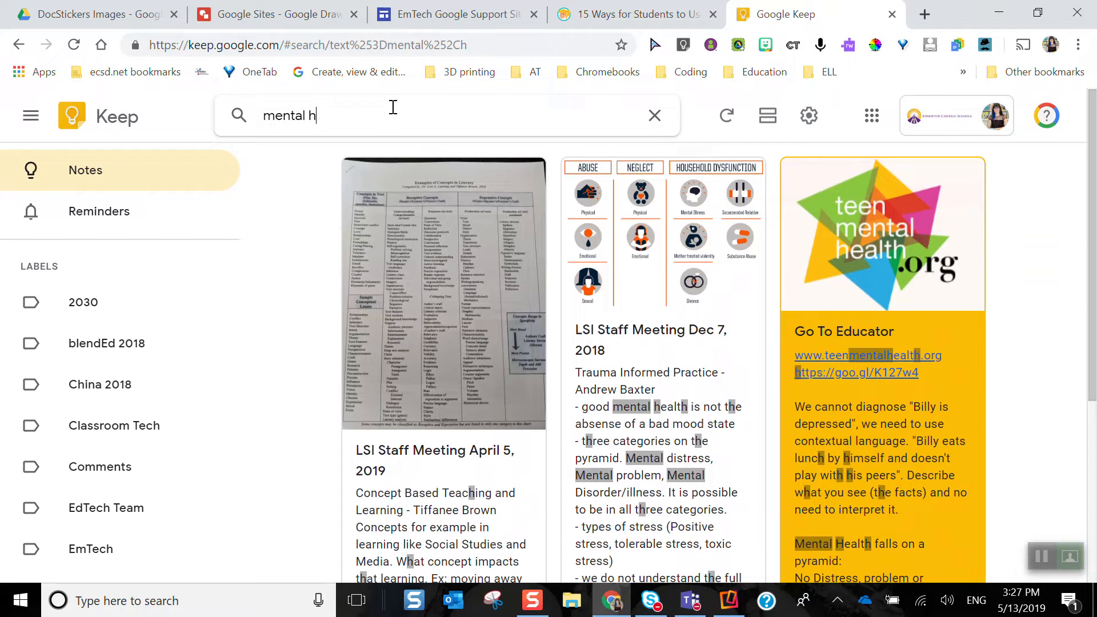
Step: Clear the search and browse the notes labelled EmTech
key("BackSpace")
key("BackSpace")
key("BackSpace")
key("BackSpace")
key("BackSpace")
key("BackSpace")
key("BackSpace")
key("BackSpace")
scroll(201, 385, "down", 3)
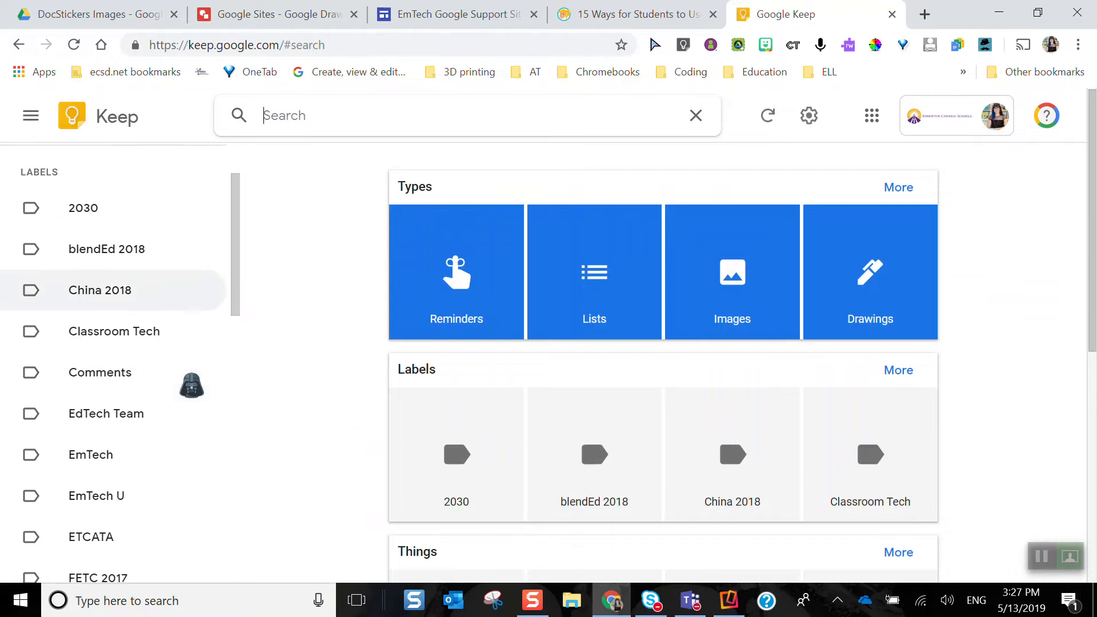
left_click(108, 358)
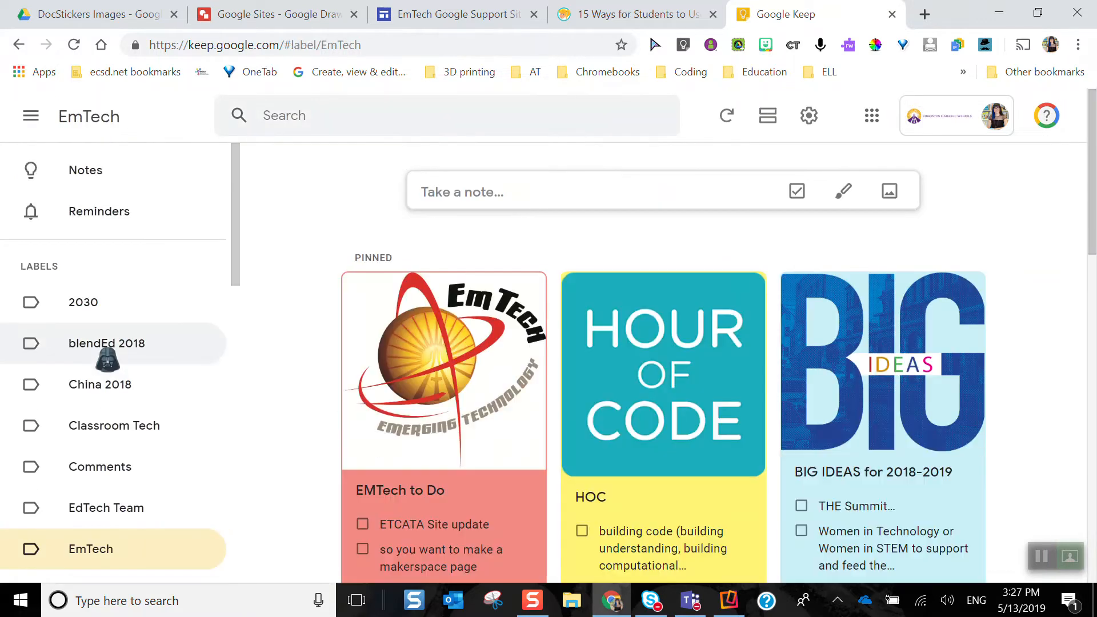
scroll(297, 316, "down", 13)
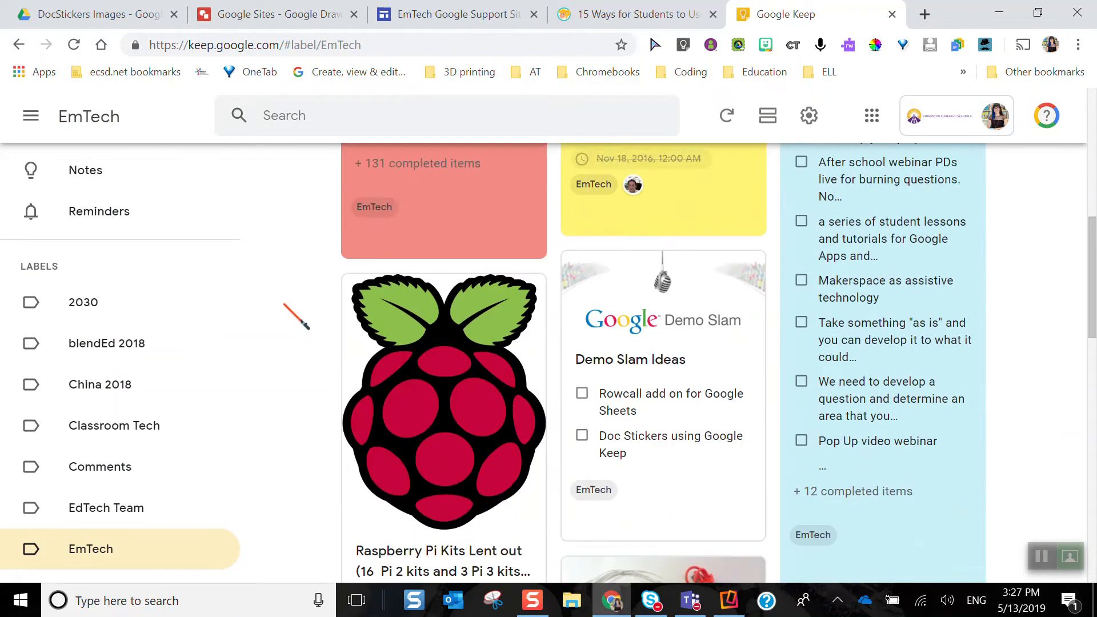
scroll(297, 315, "up", 13)
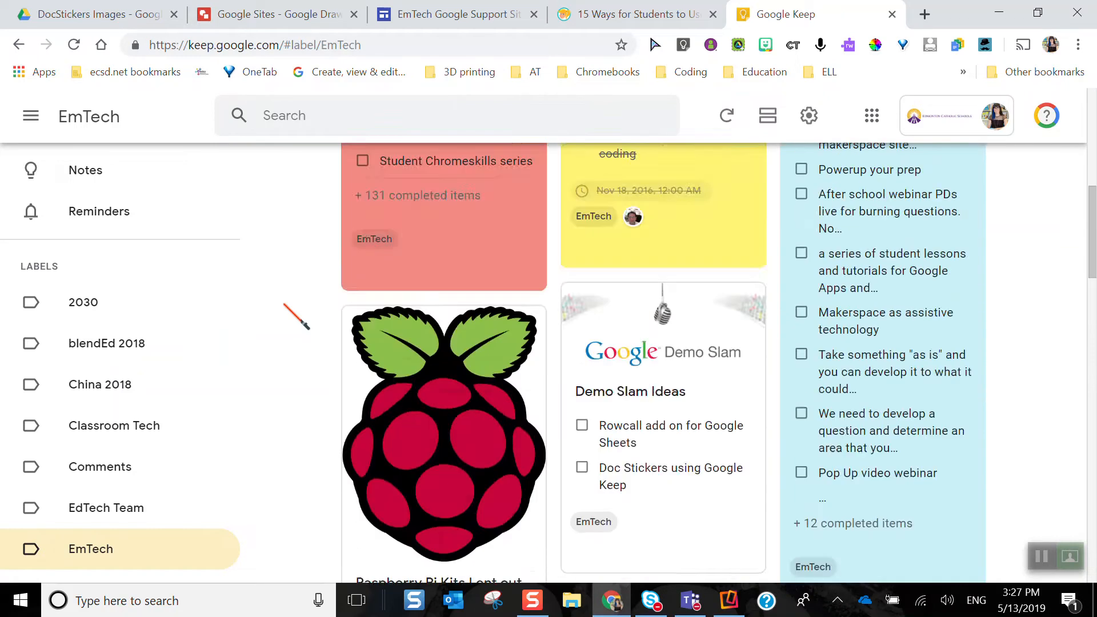
Step: Browse the notes labelled LSI Staff Meeting and return to the full notes view
scroll(217, 409, "down", 6)
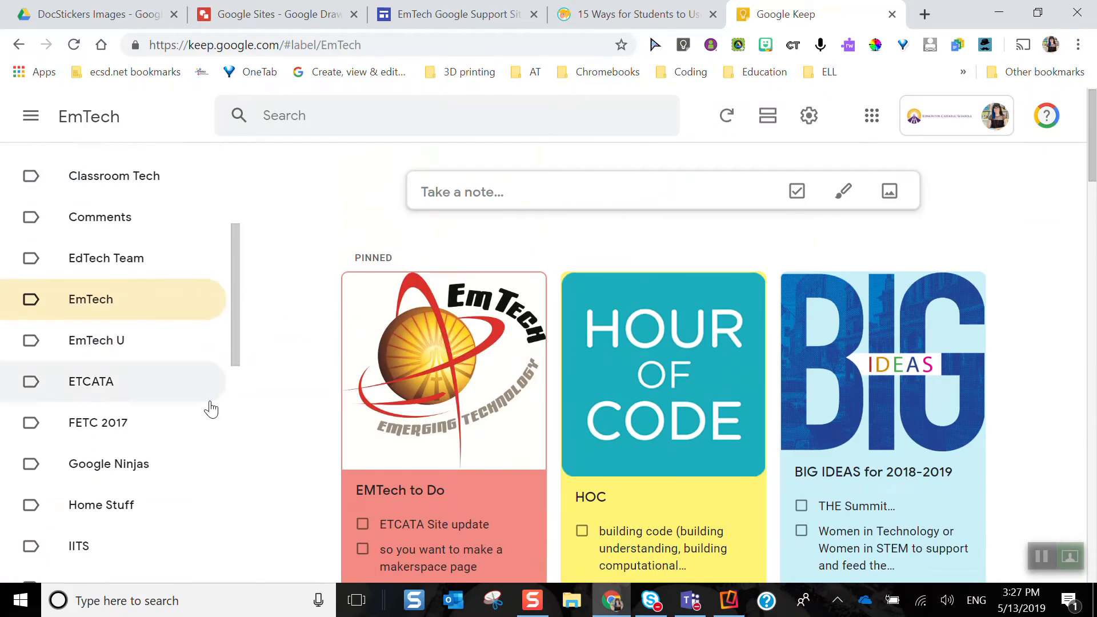
scroll(206, 412, "down", 2)
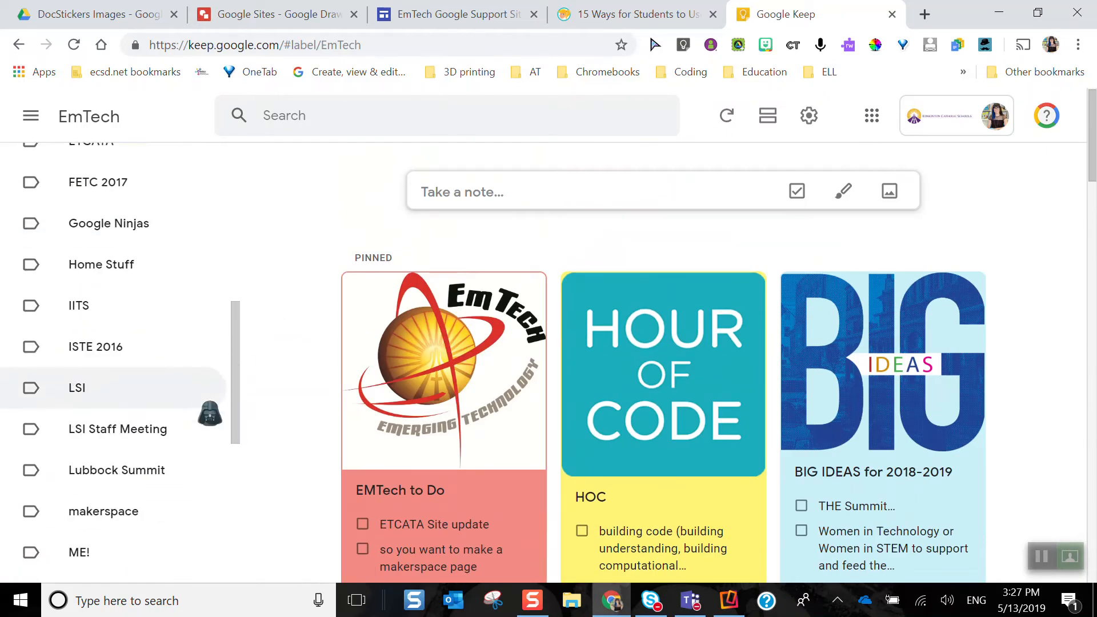
left_click(153, 430)
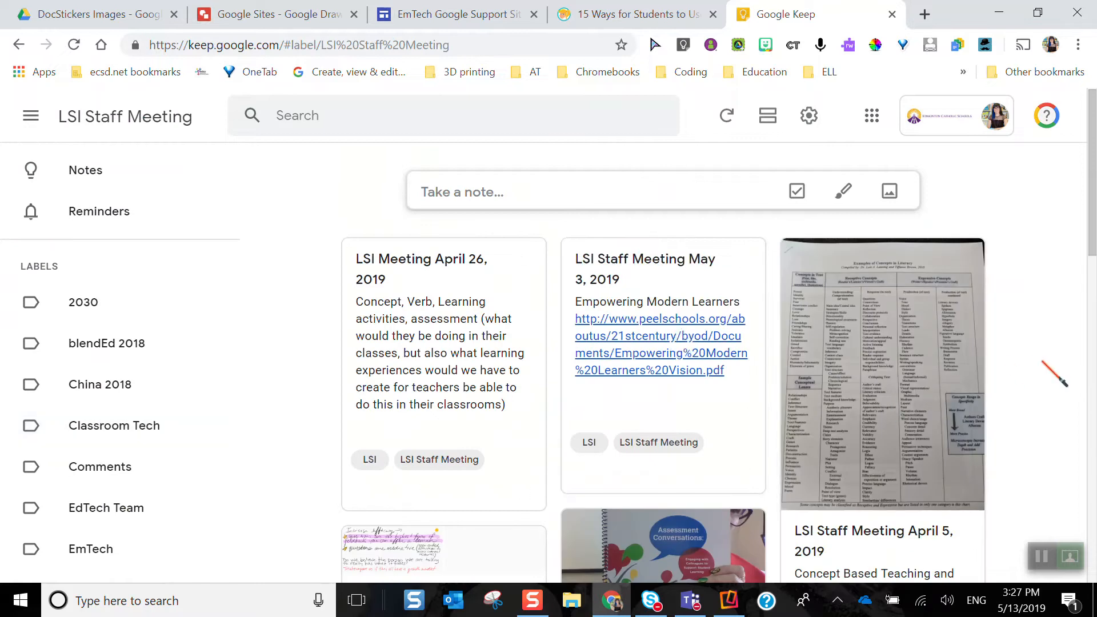
scroll(1054, 374, "down", 4)
scroll(1054, 374, "down", 10)
scroll(1053, 372, "up", 15)
left_click(112, 161)
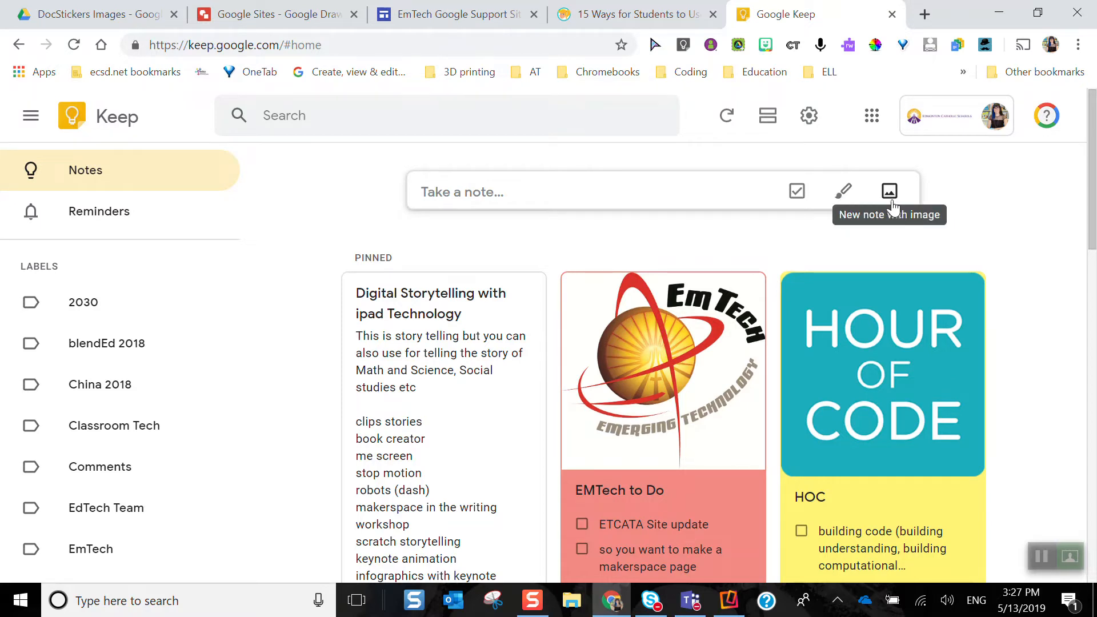
Step: Start a new note with the body text "Plan Geotools episodes"
left_click(539, 201)
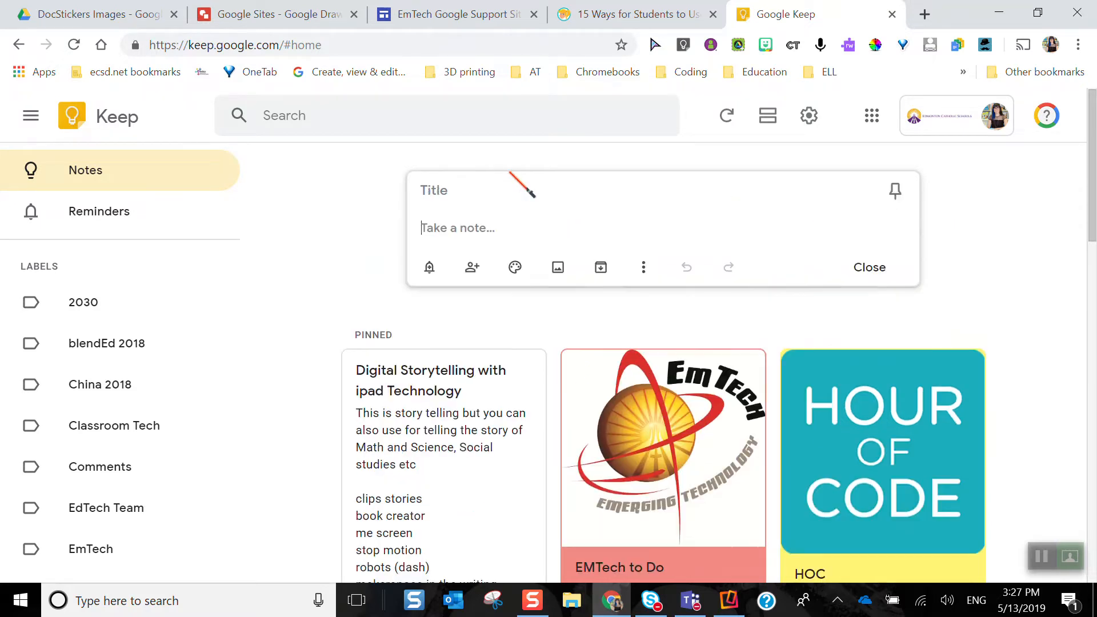
key("Escape")
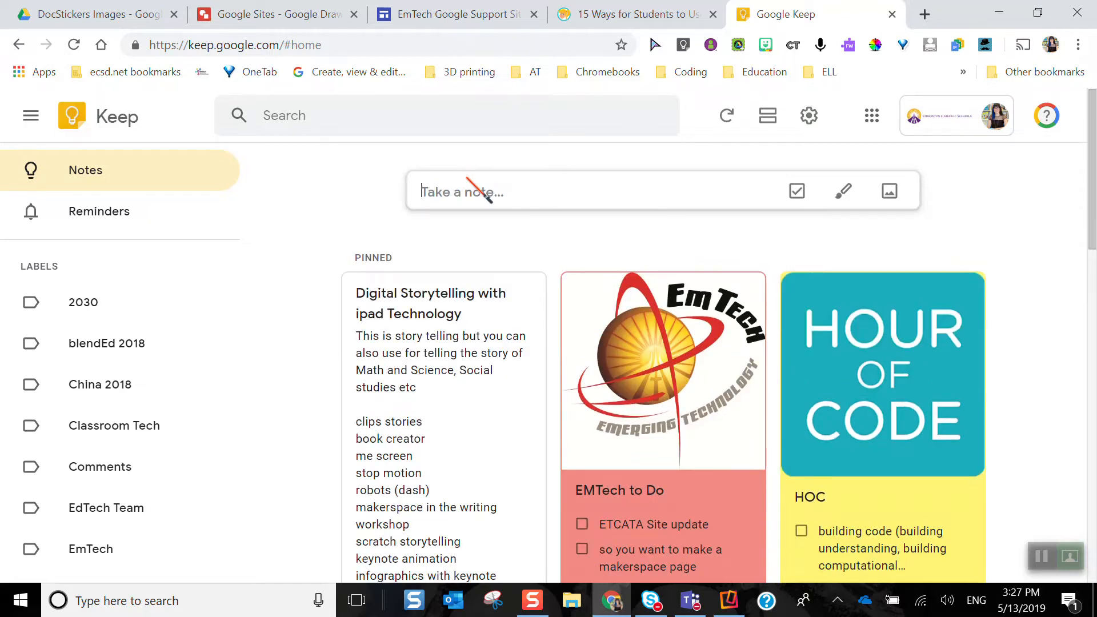
left_click(490, 190)
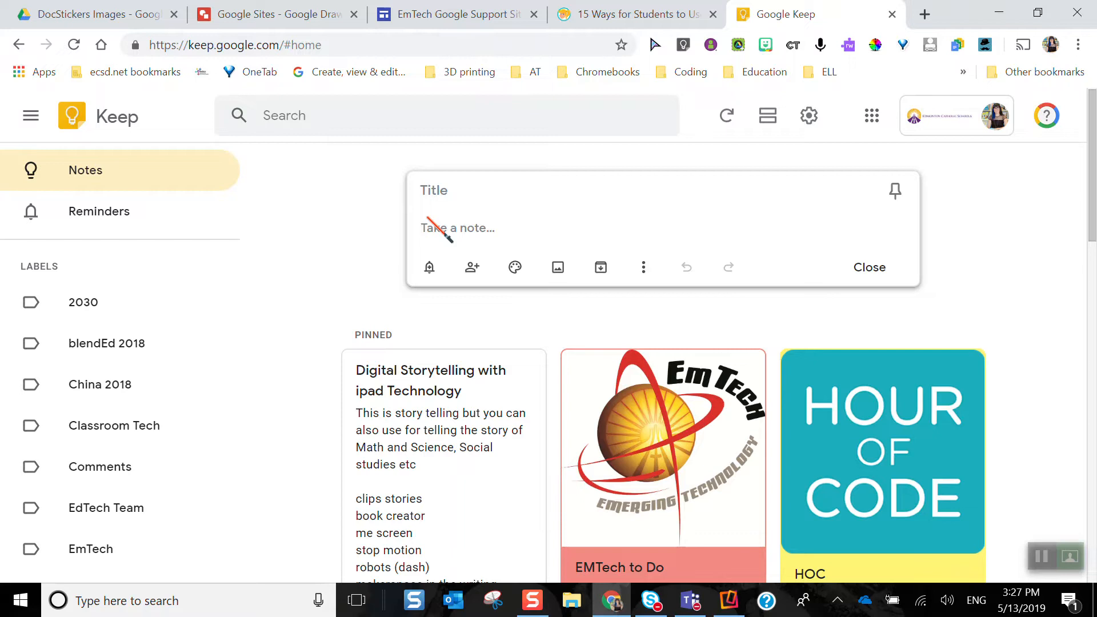
type("Plan Ge")
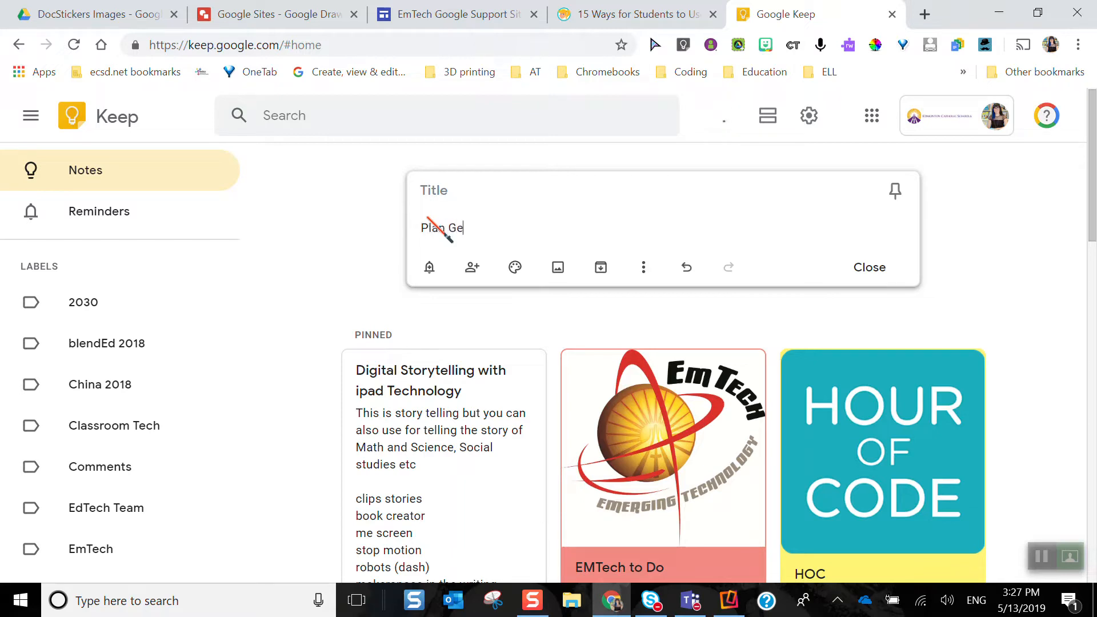
type("otolb")
key("BackSpace")
key("BackSpace")
type("ols episodes")
Step: Title the new note "May Google Be With You"
left_click(421, 178)
type("May ")
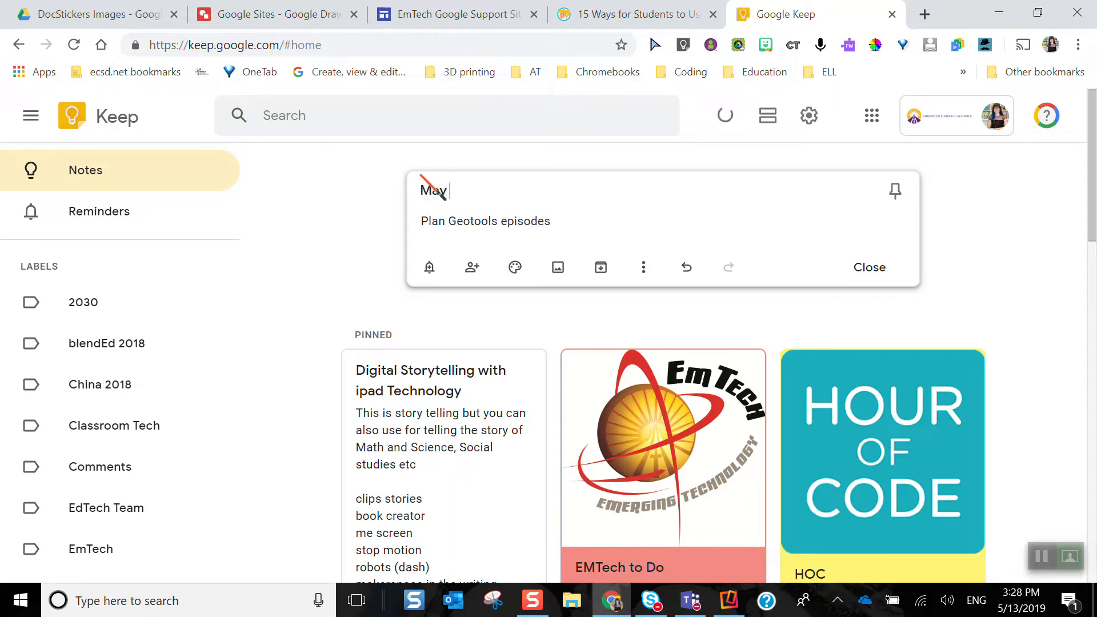
type("Google Be ")
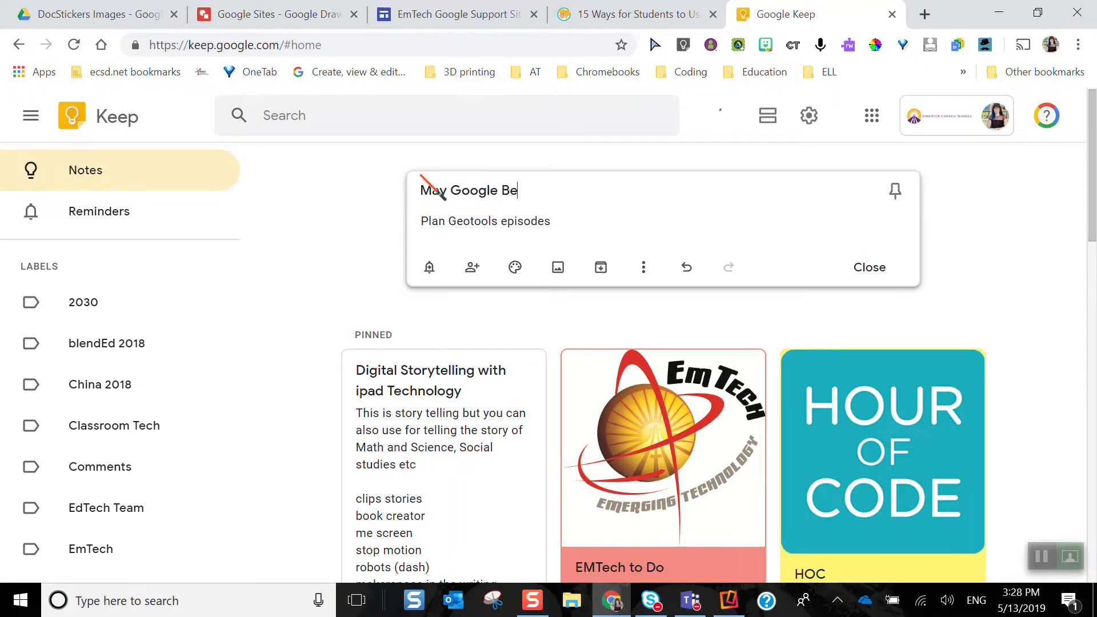
type("With You")
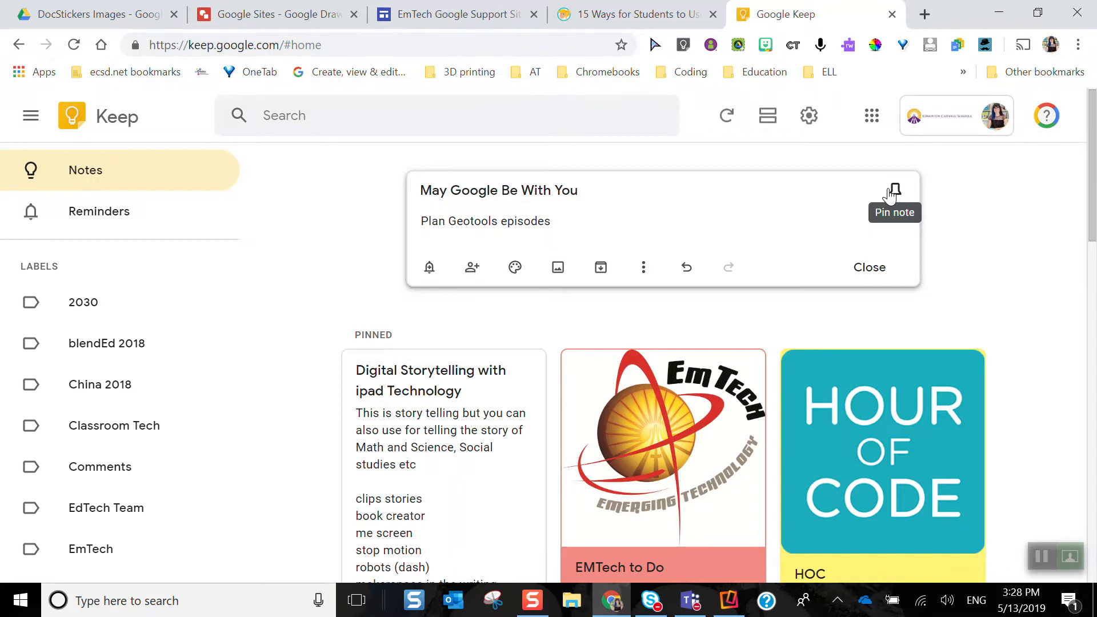
Step: Pin the new note and set its reminder for later today at 8:00 PM
left_click(892, 191)
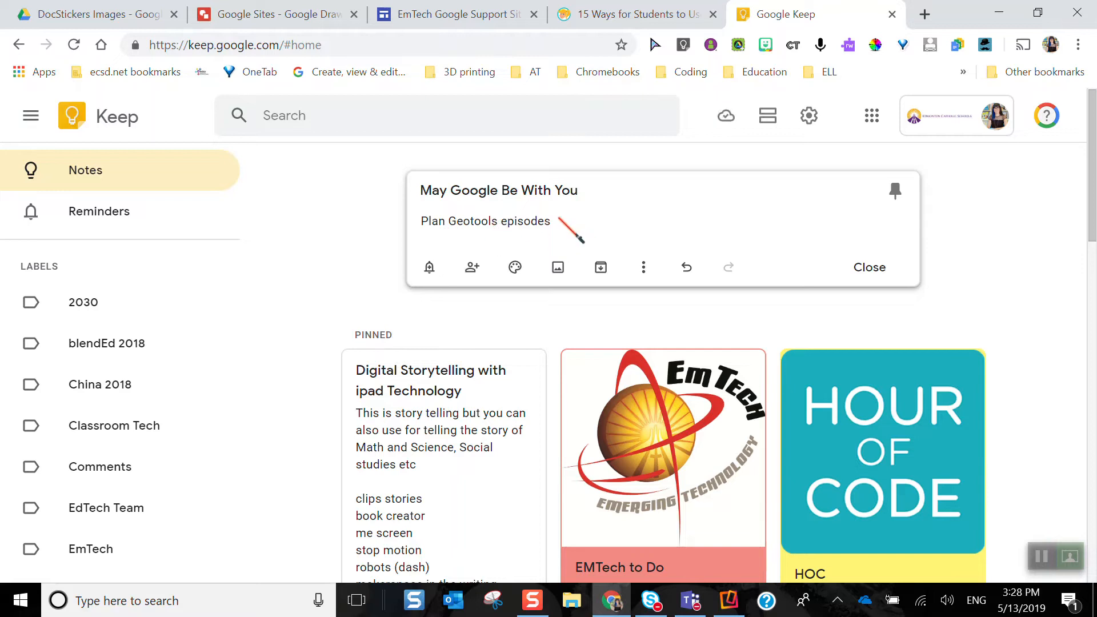
left_click(429, 268)
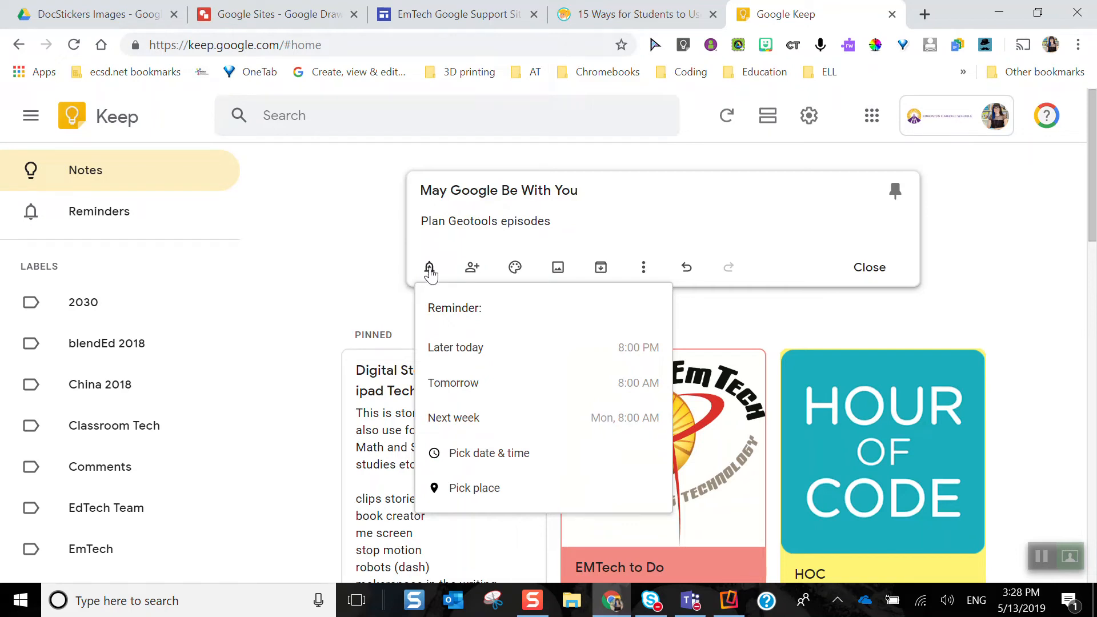
left_click(615, 349)
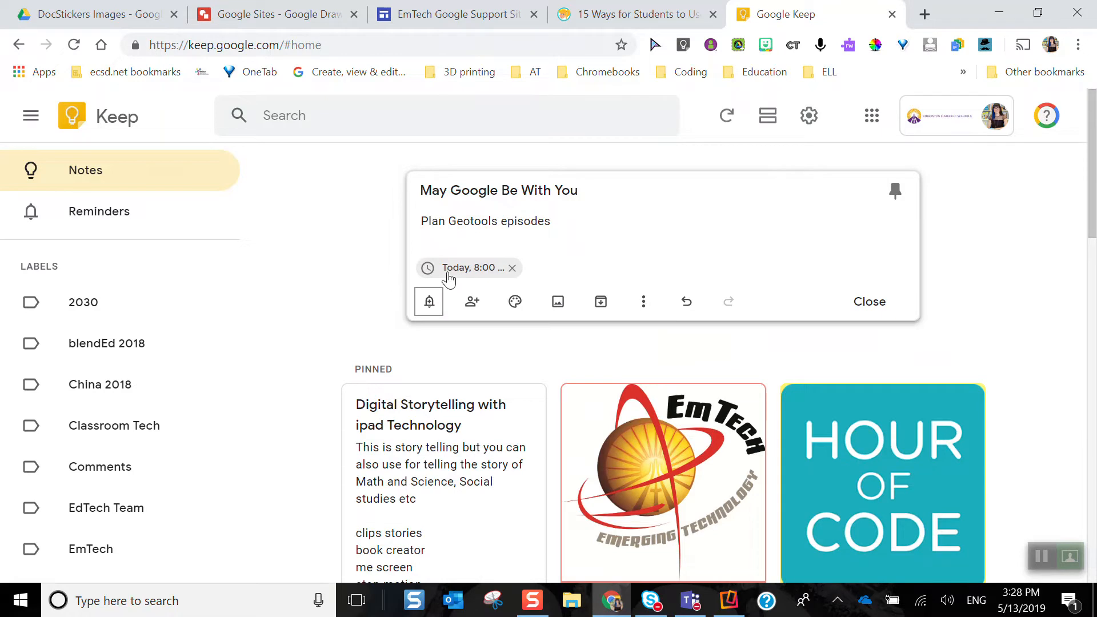
left_click(429, 301)
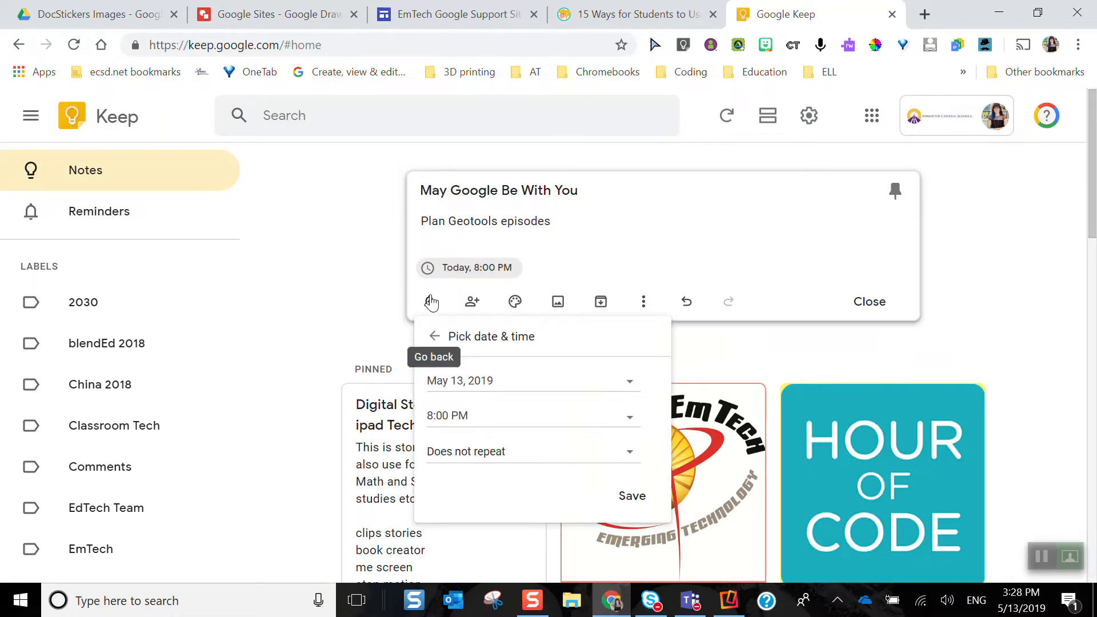
left_click(440, 341)
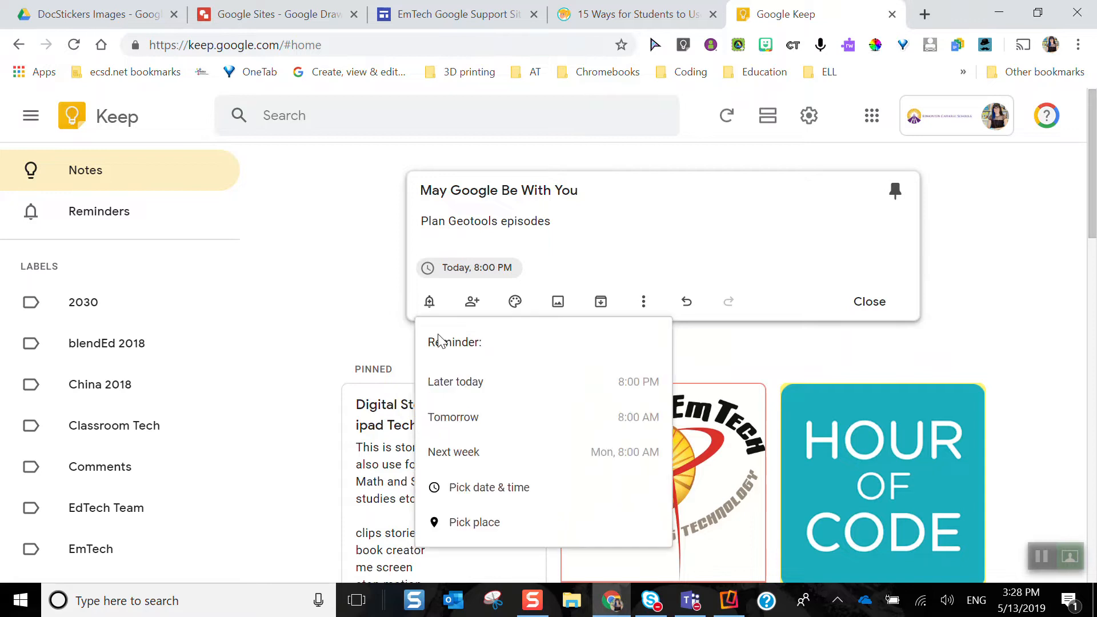
left_click(488, 525)
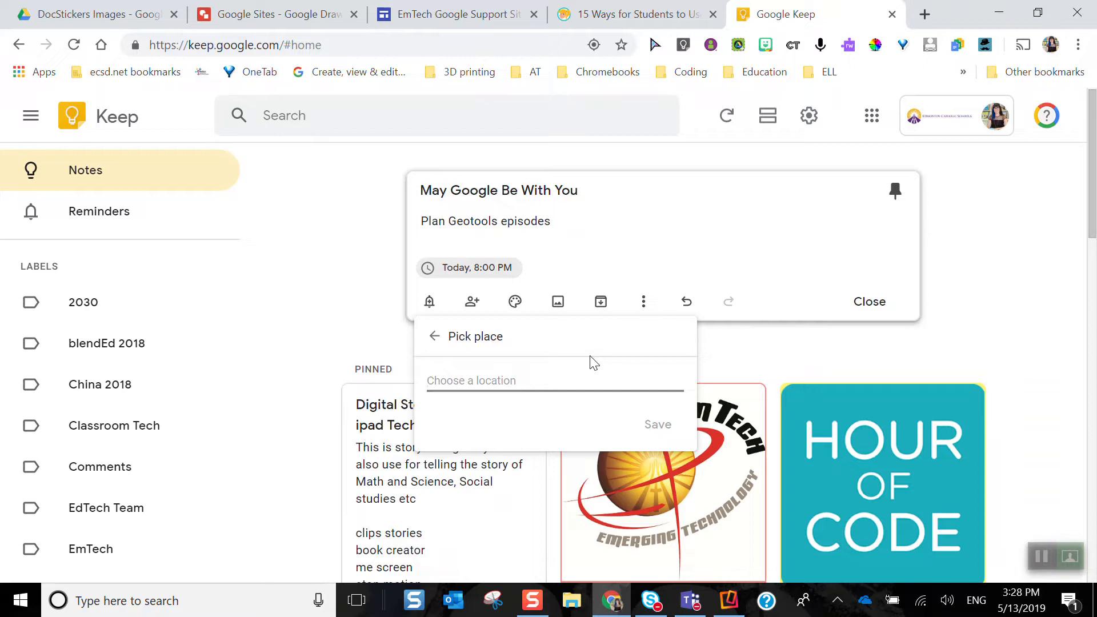
left_click(603, 242)
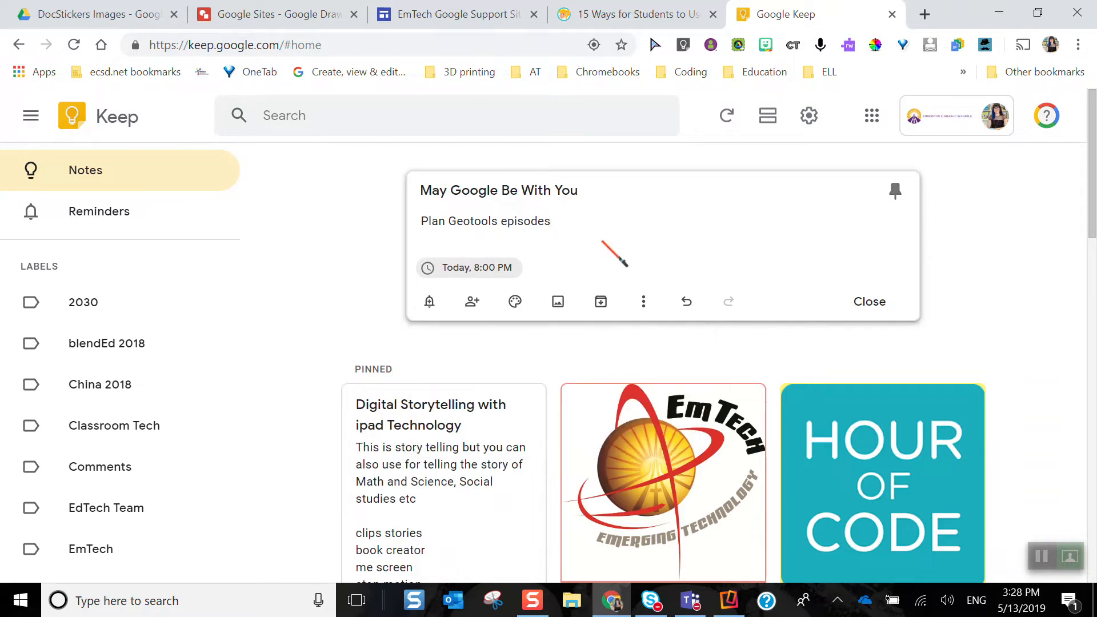
Step: Share the note with a collaborator by picking the first suggested contact's e-mail and save the collaborator list
left_click(473, 301)
type("Daniel")
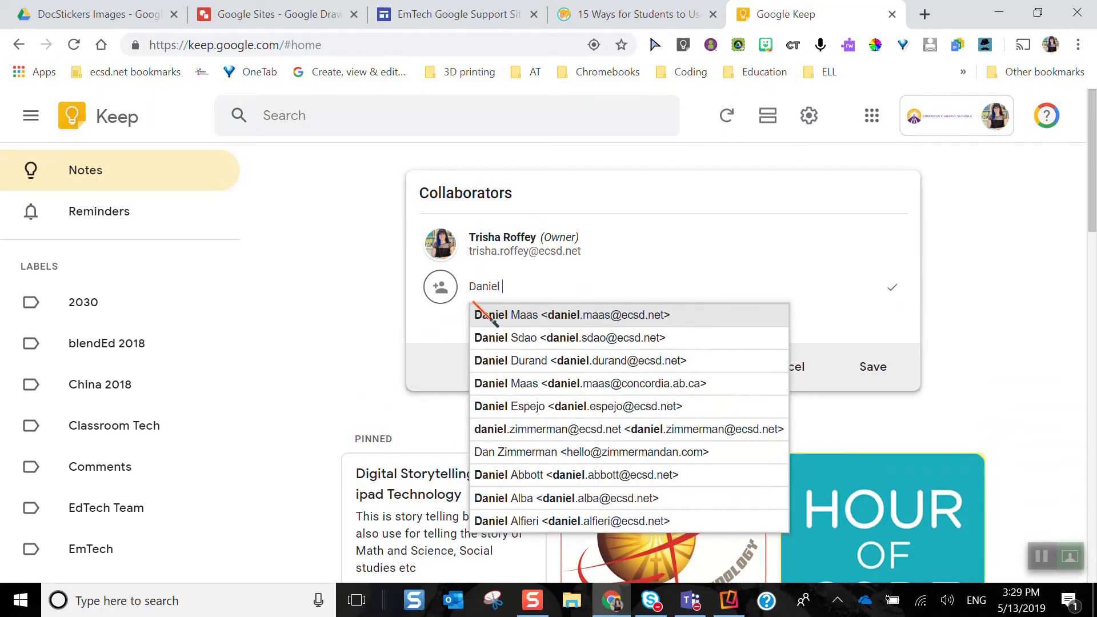
left_click(513, 319)
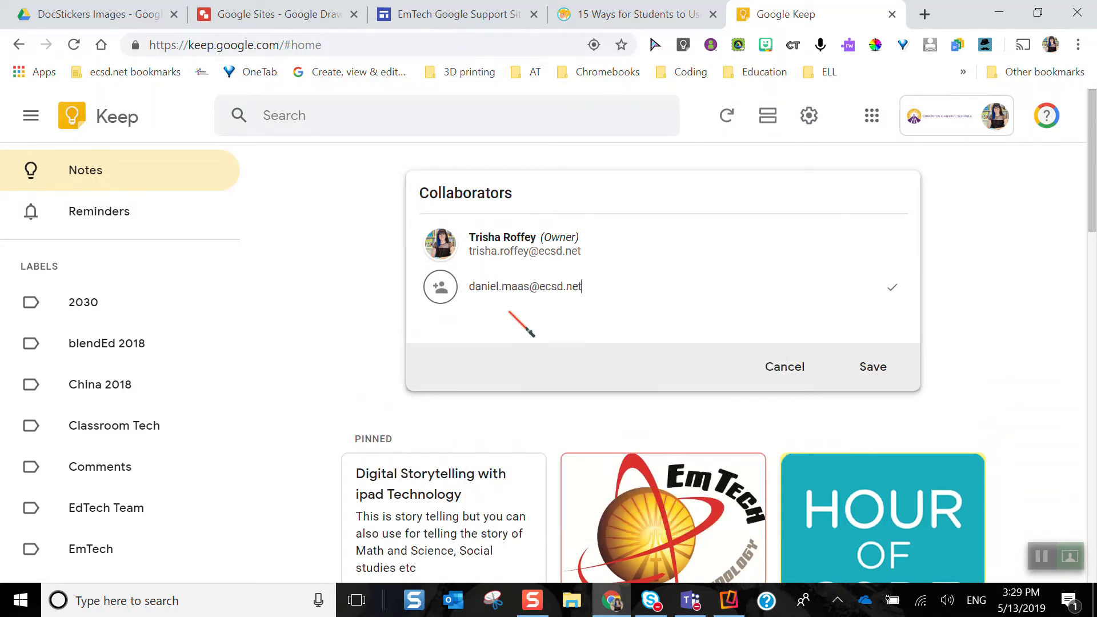
left_click(888, 289)
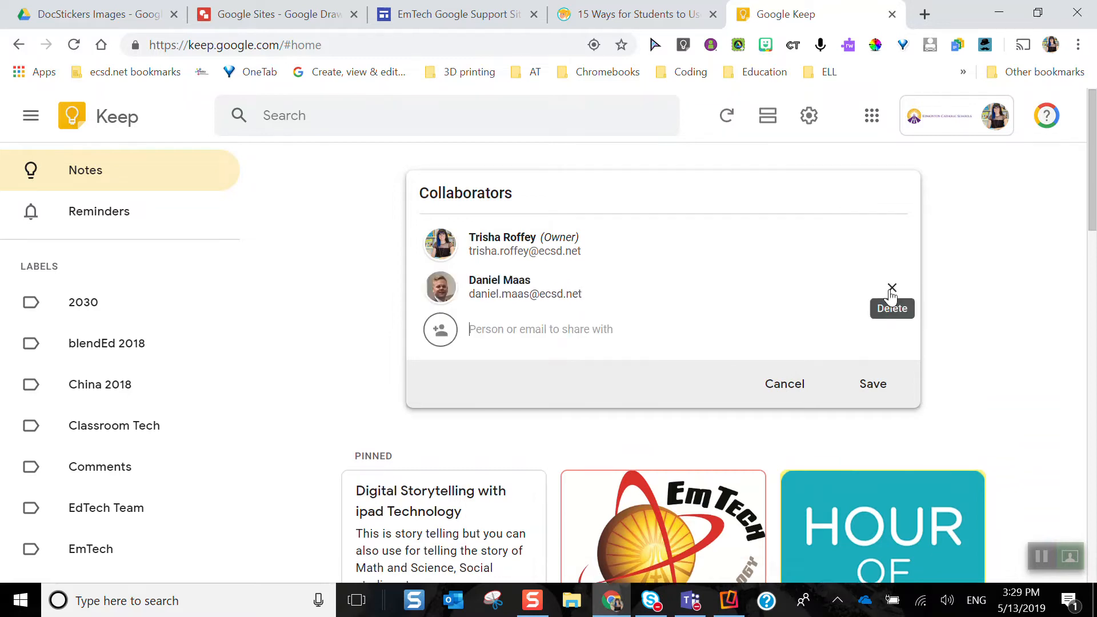
left_click(867, 377)
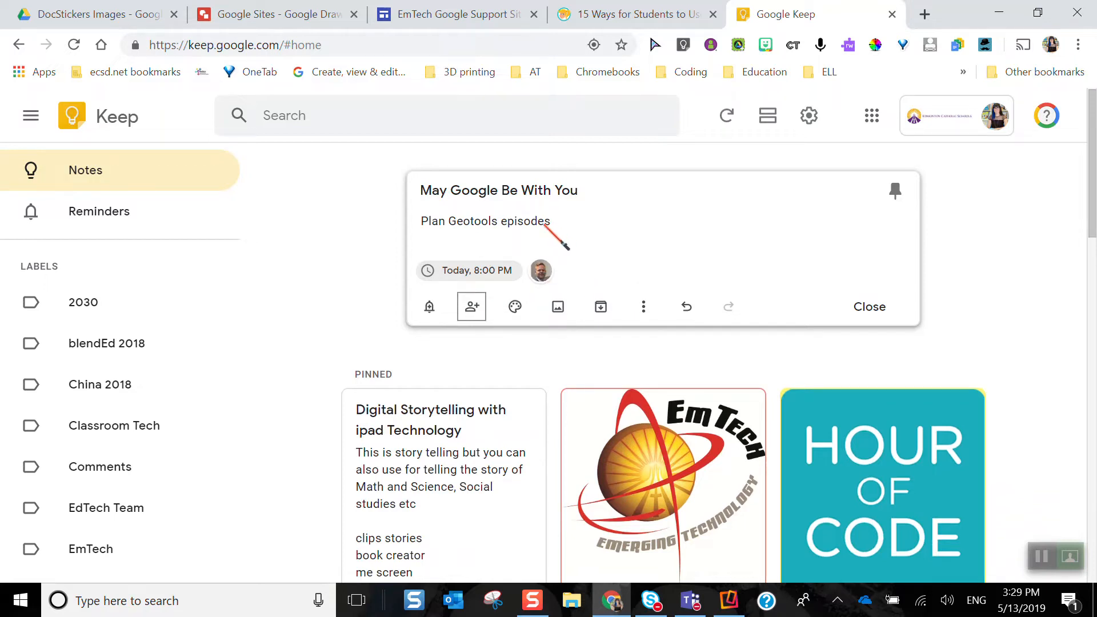
mouse_move(514, 307)
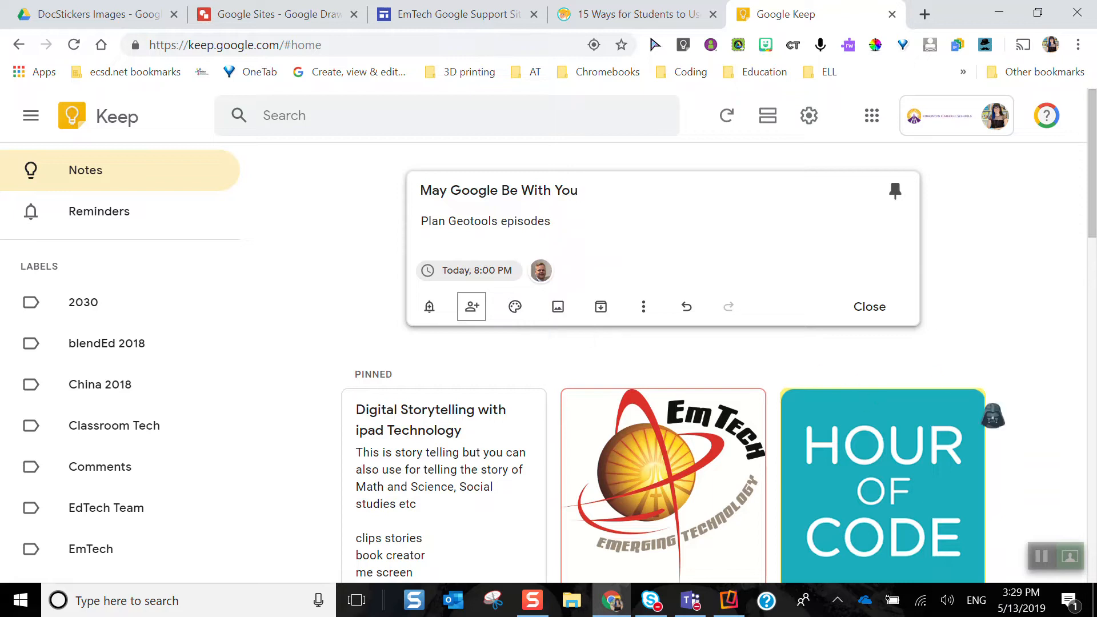
left_click(1070, 556)
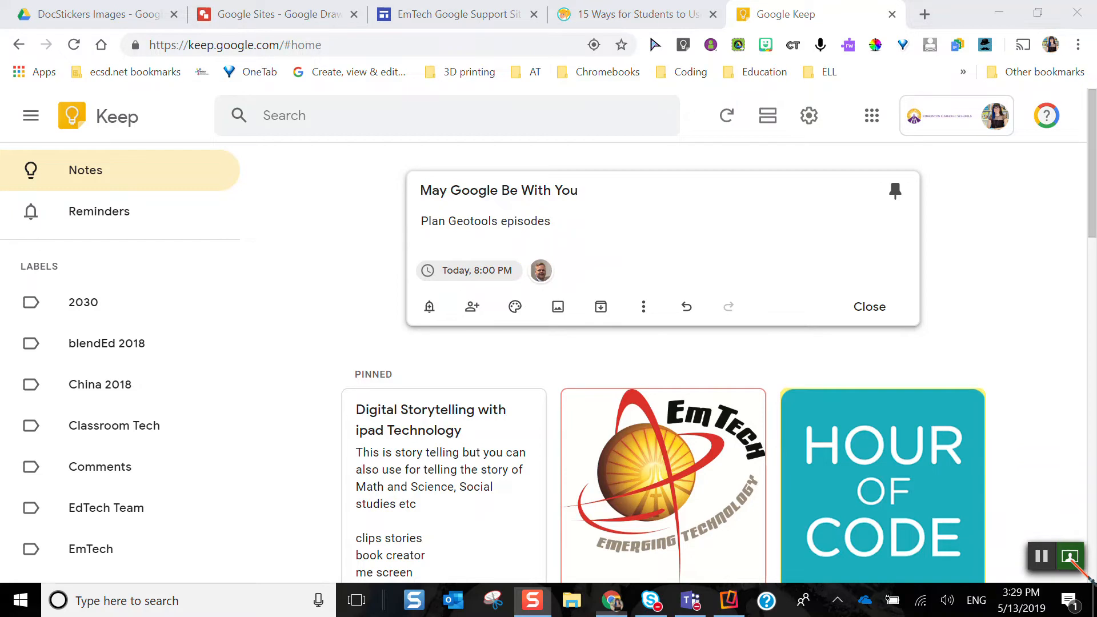
left_click(1069, 556)
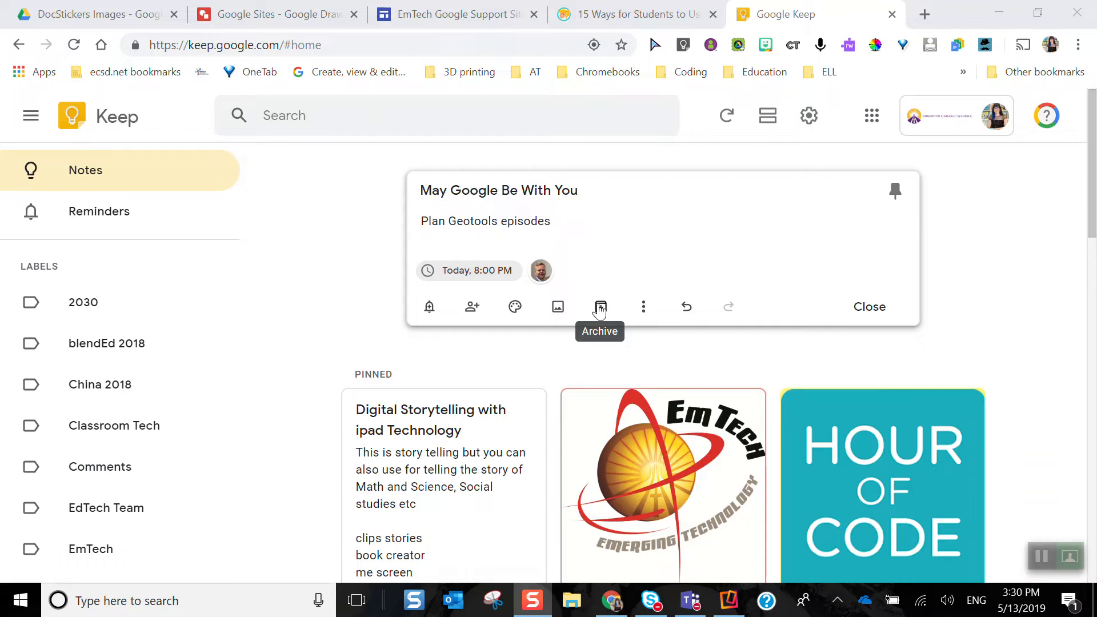
Step: Label the "May Google Be With You" note with EmTech, Google Ninjas and Planning
left_click(644, 309)
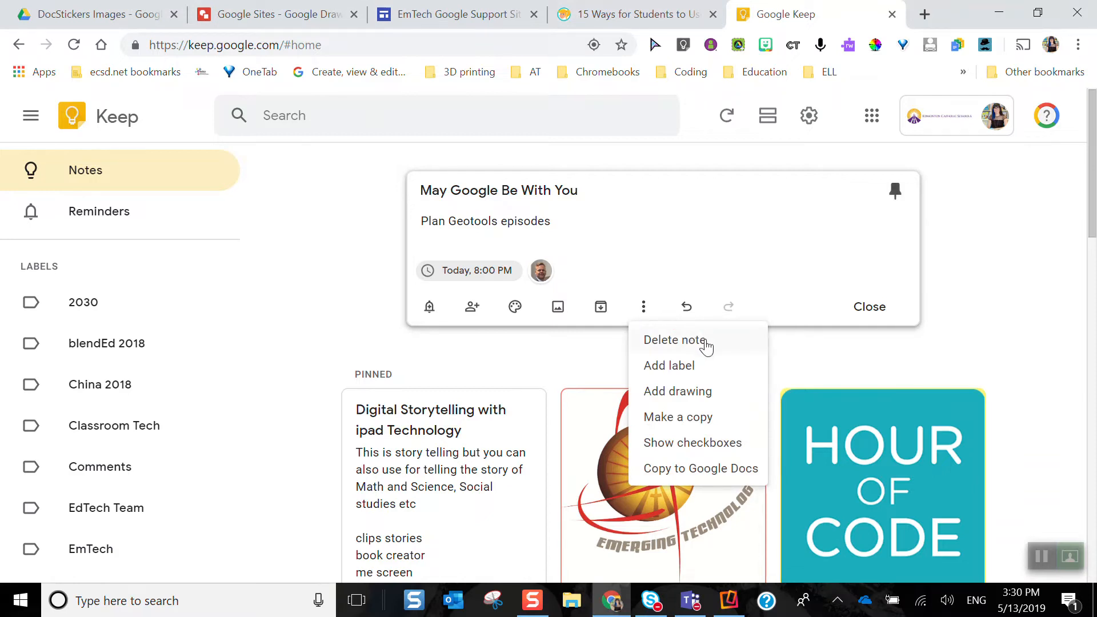
left_click(689, 375)
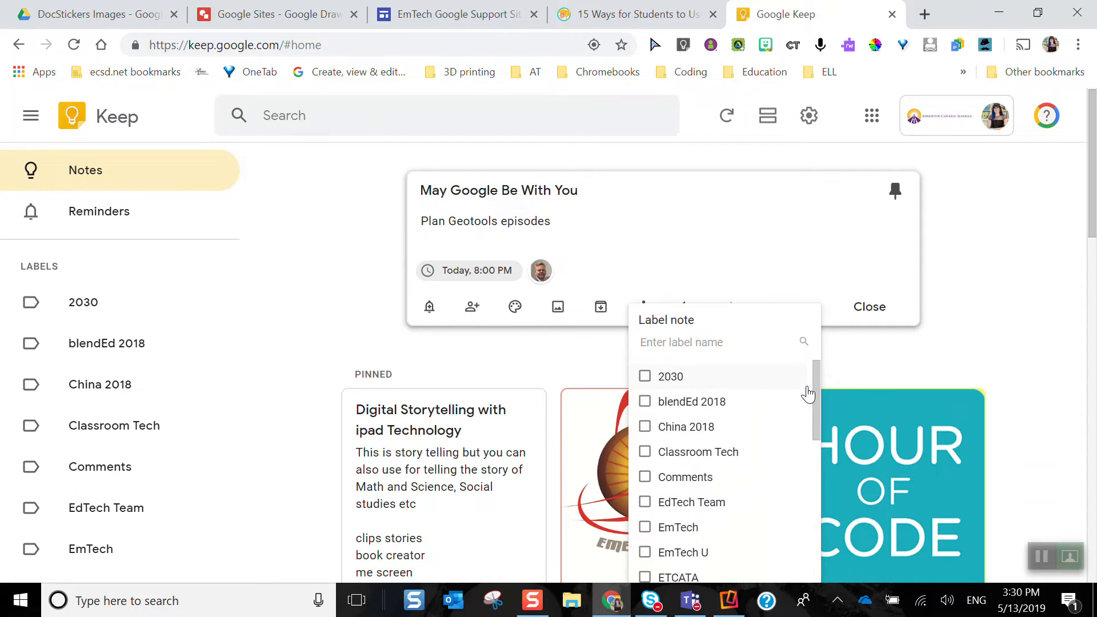
scroll(807, 393, "down", 2)
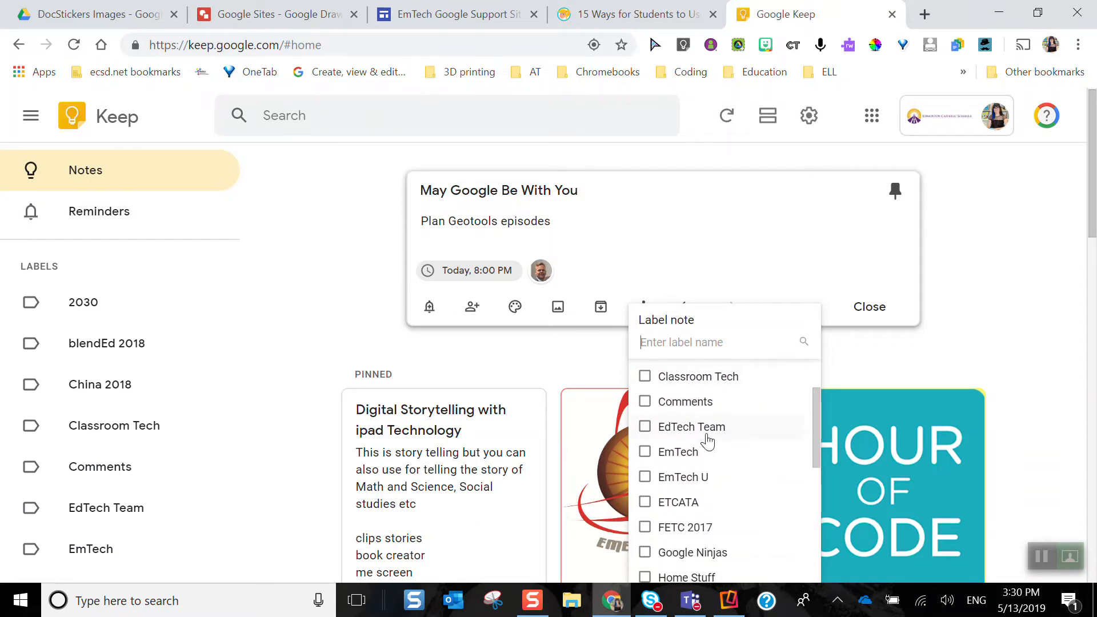
left_click(689, 451)
scroll(754, 460, "down", 3)
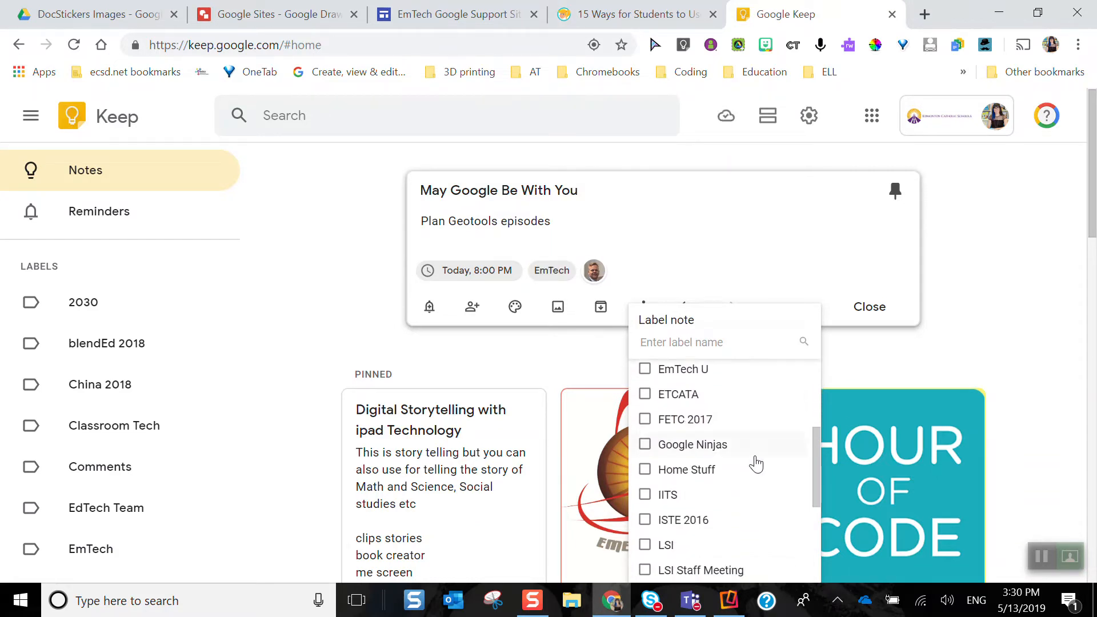
left_click(702, 451)
scroll(779, 456, "down", 3)
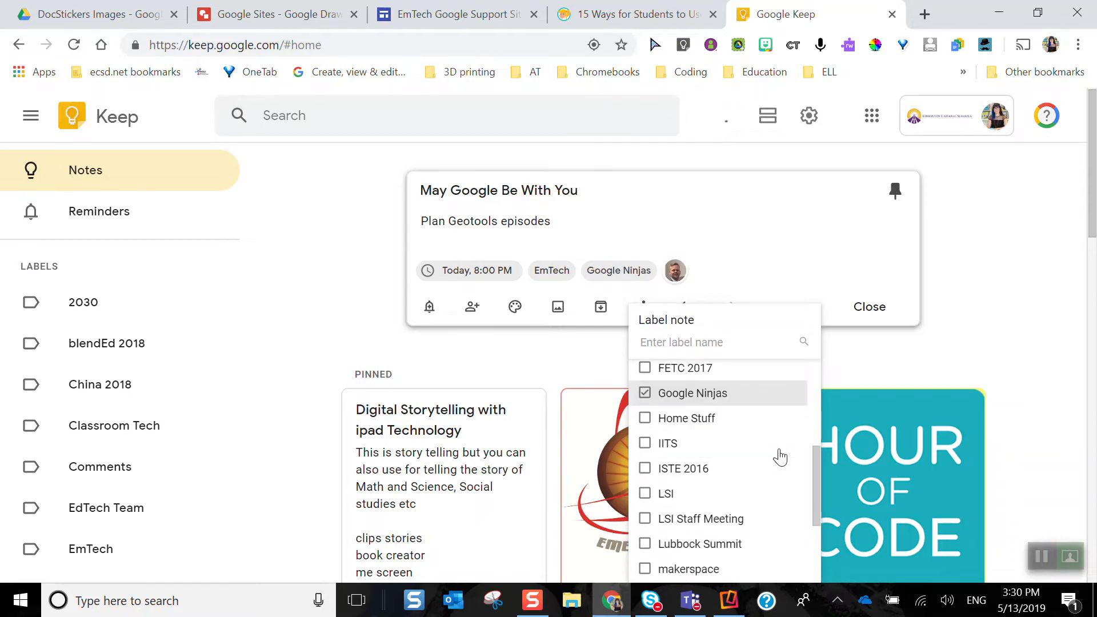
scroll(779, 456, "down", 2)
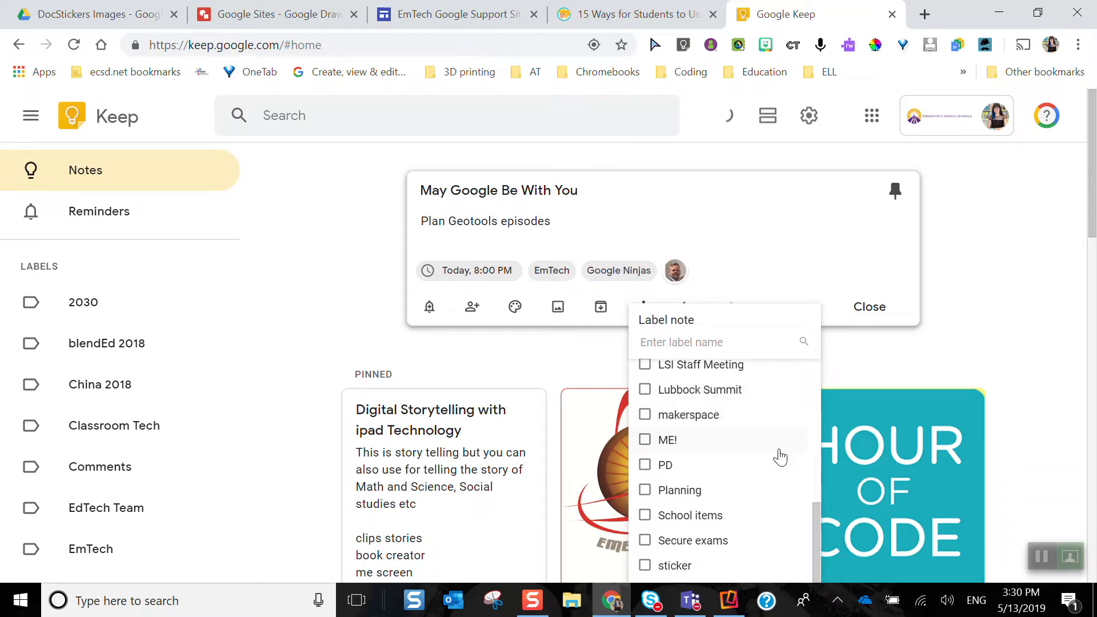
left_click(682, 489)
scroll(774, 423, "up", 8)
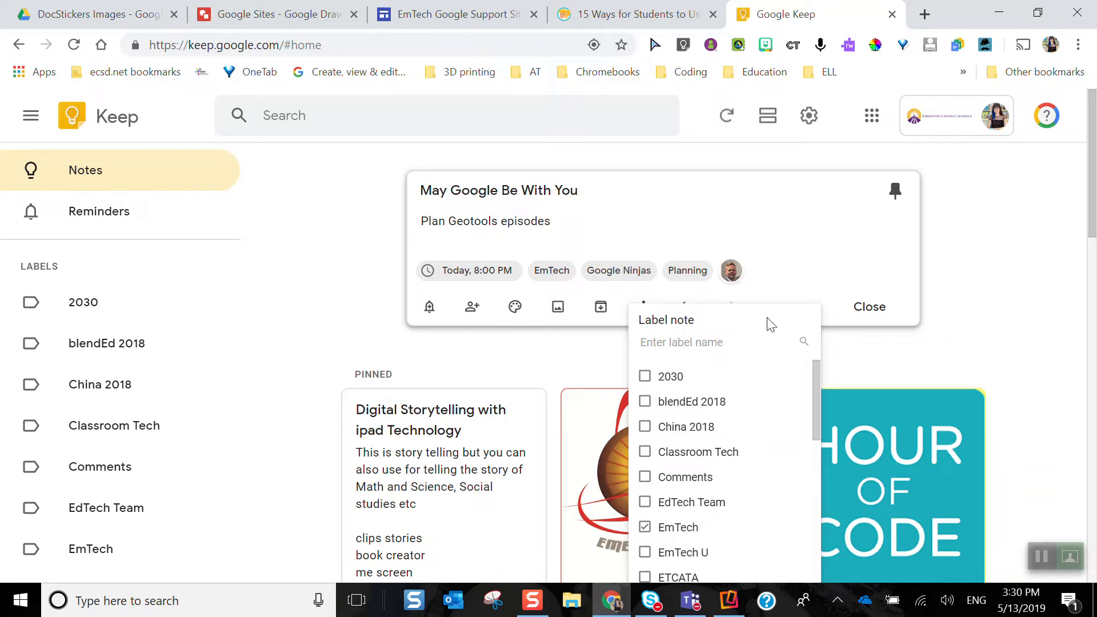
left_click(784, 284)
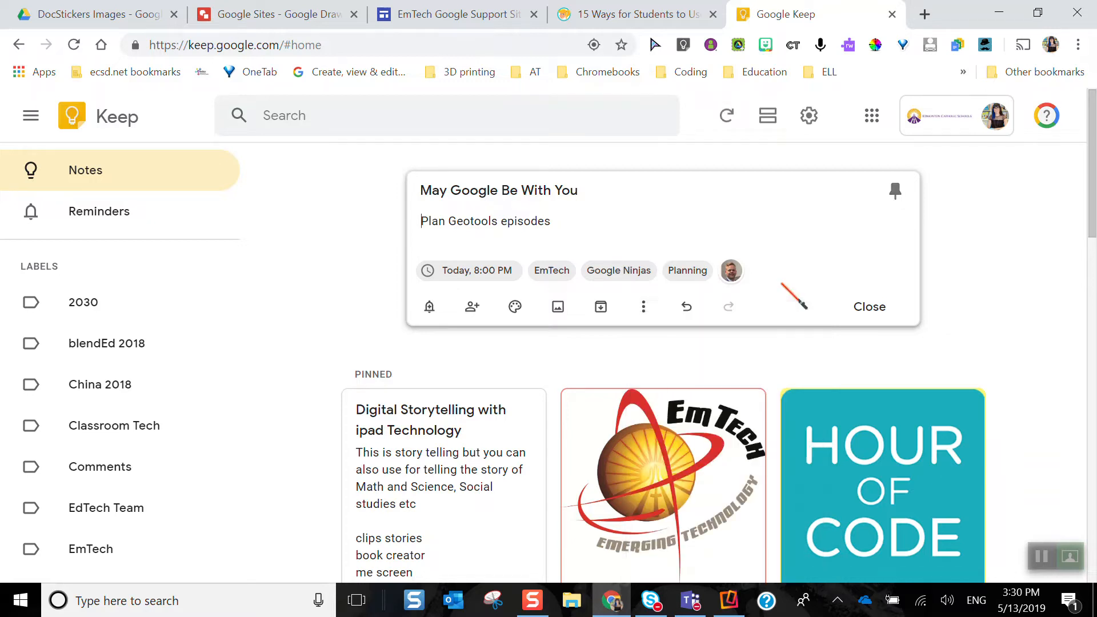
Step: Show checkboxes on the note and add the list item "Plan to to give away prizes"
left_click(644, 308)
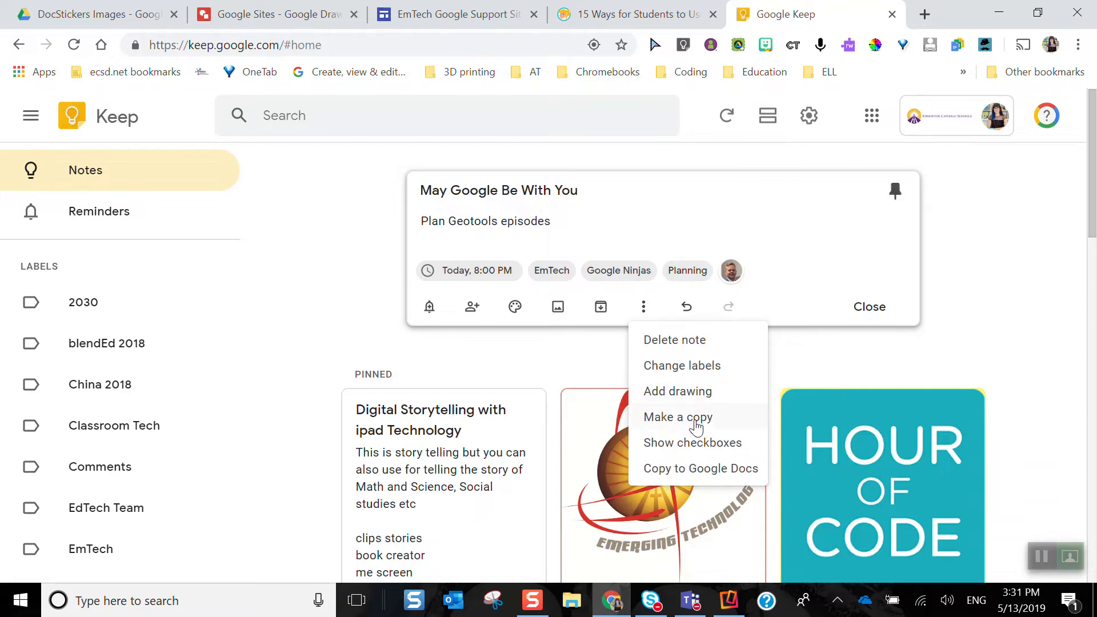
left_click(723, 452)
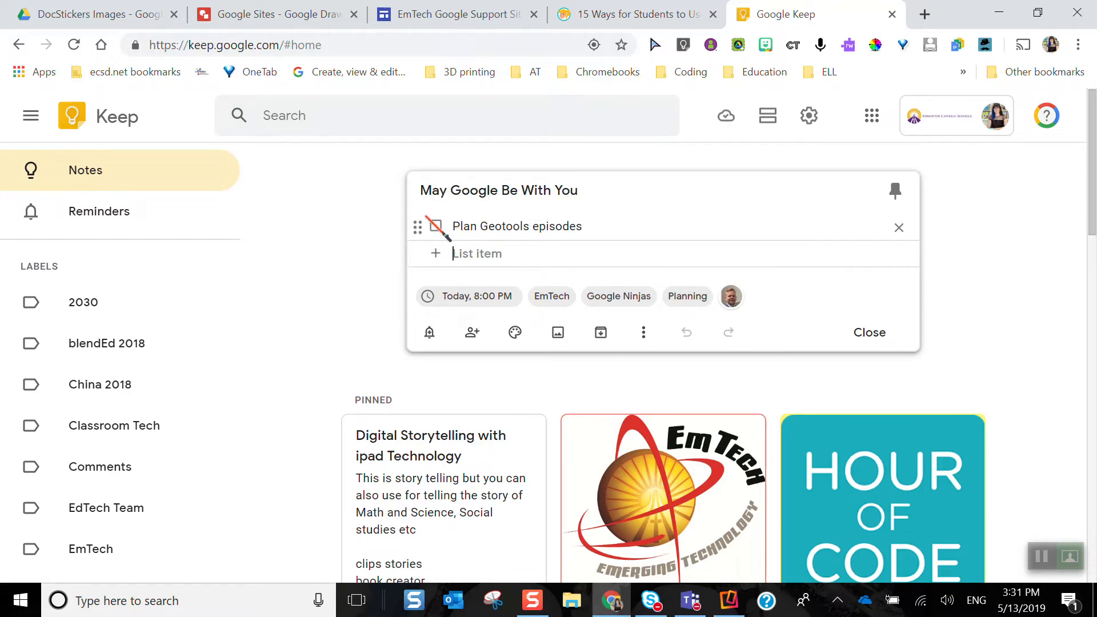
left_click(495, 255)
type("Plan")
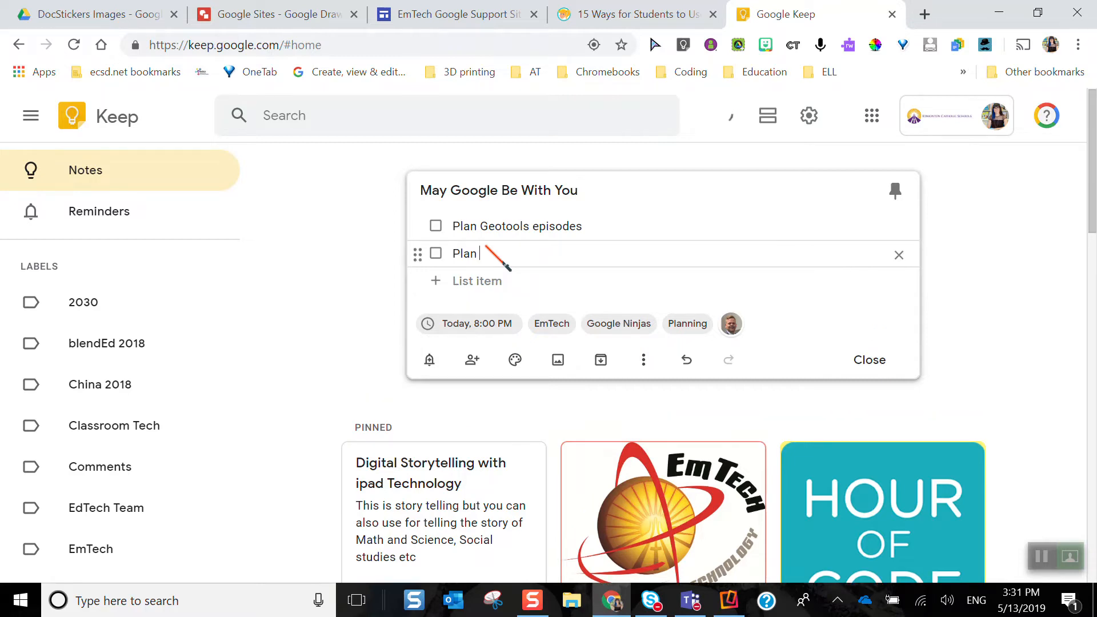
type(" to to give away prizes")
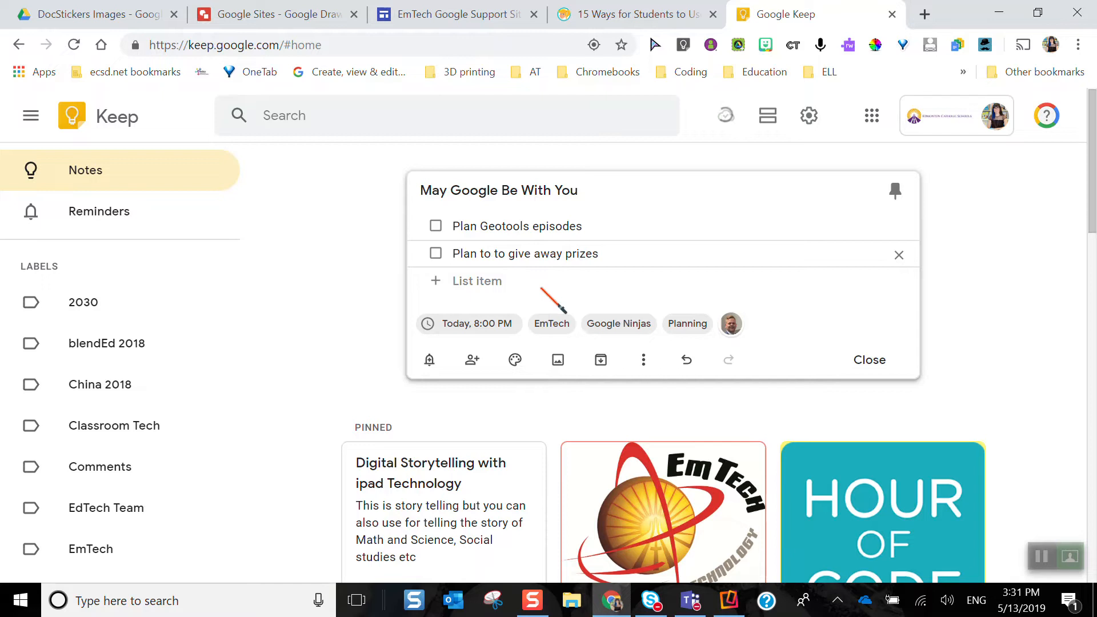
Step: Check off the "Plan Geotools episodes" item in the note's checklist
left_click(503, 280)
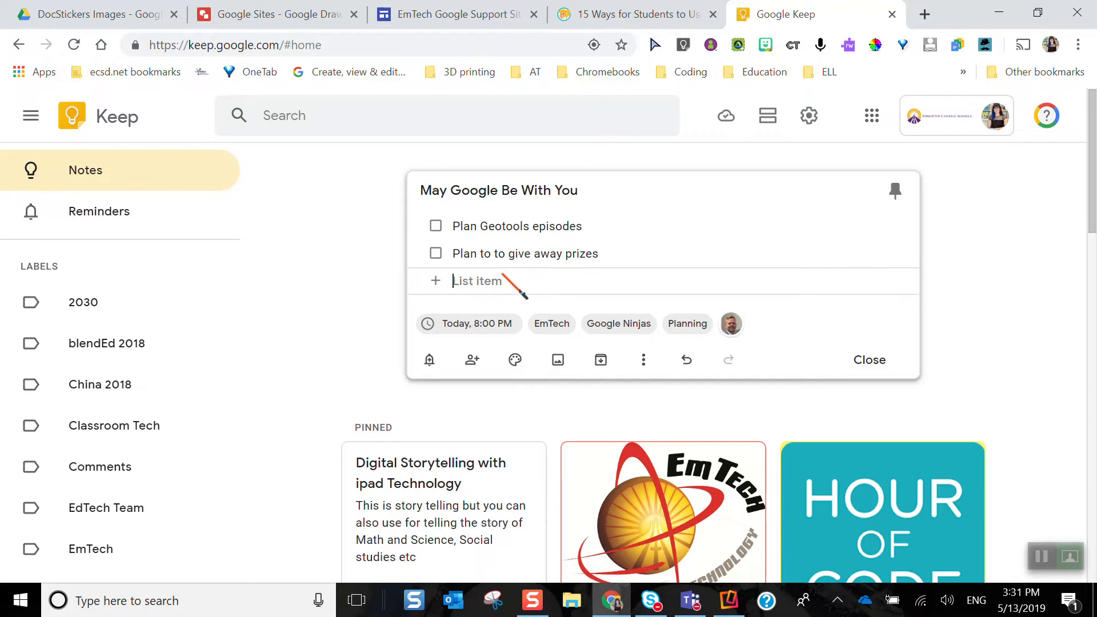
left_click(436, 229)
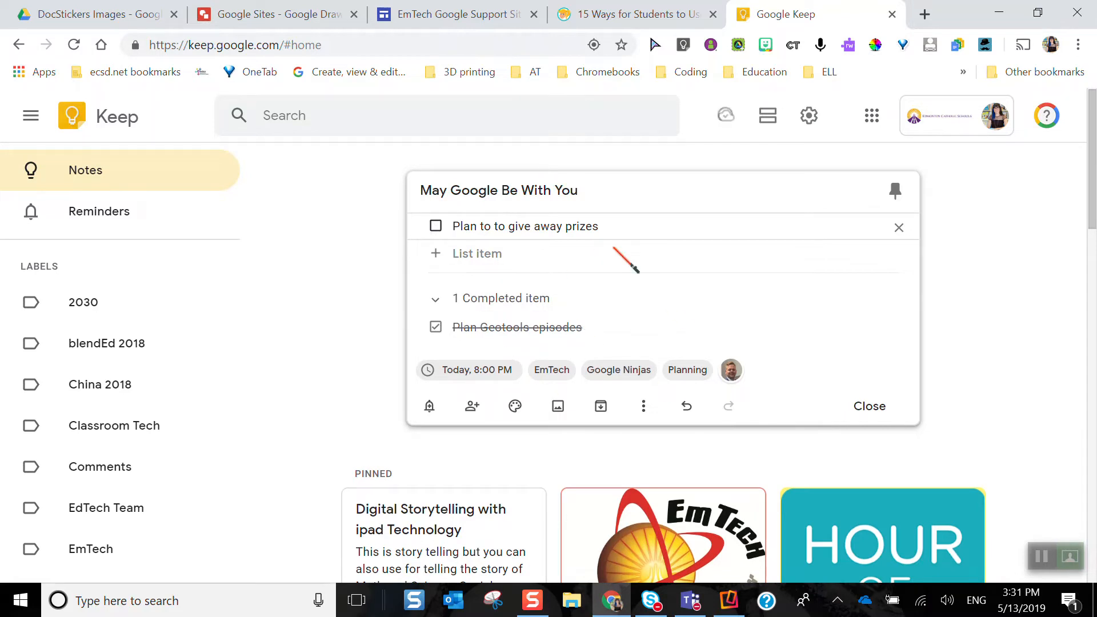
left_click(644, 406)
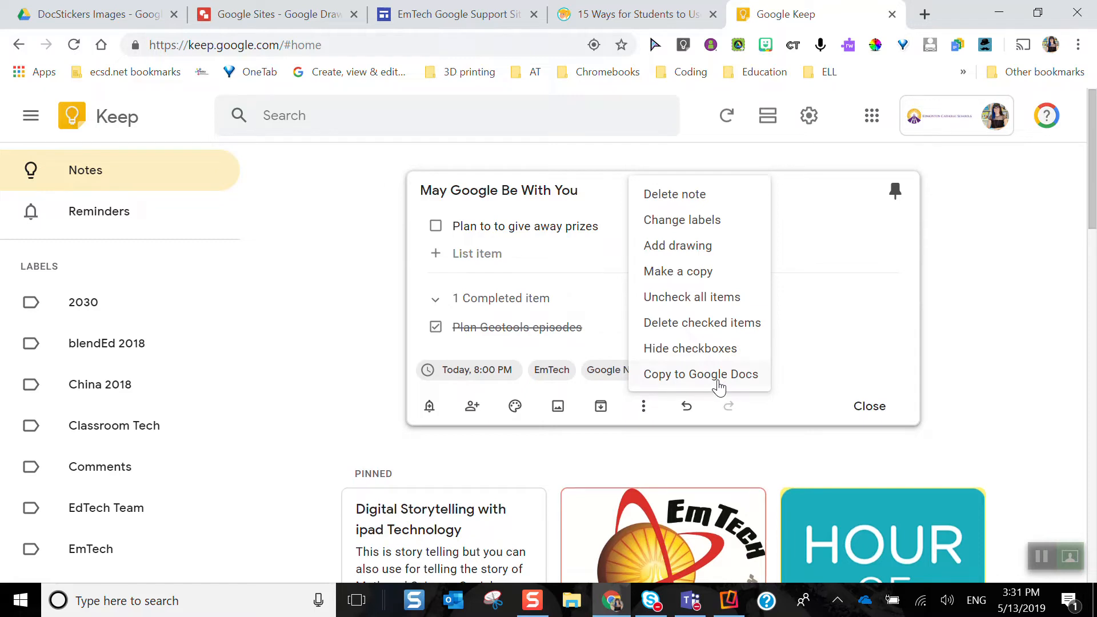
left_click(810, 257)
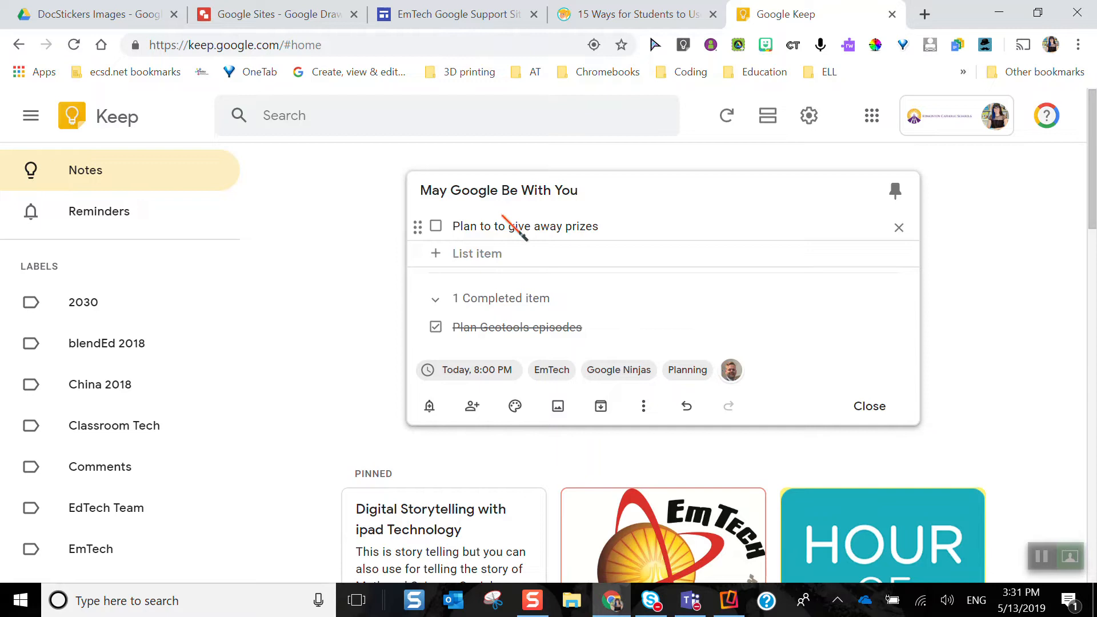
left_click(1067, 557)
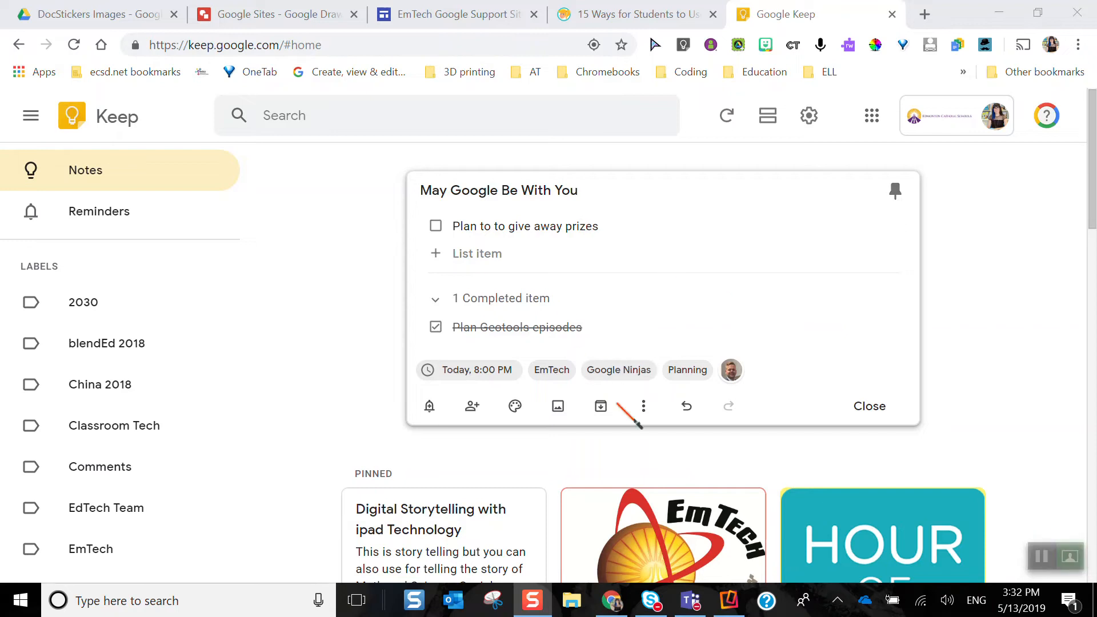
Step: Add the "Google Keep" picture from the May Google Be With You folder to the note and close the note
left_click(557, 405)
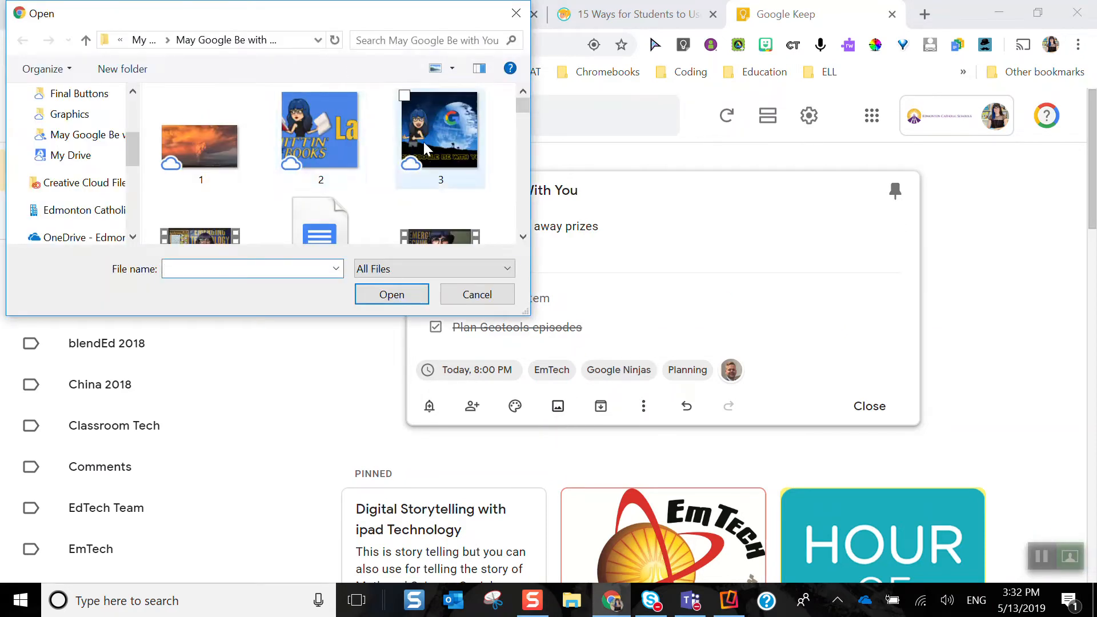
scroll(277, 169, "down", 10)
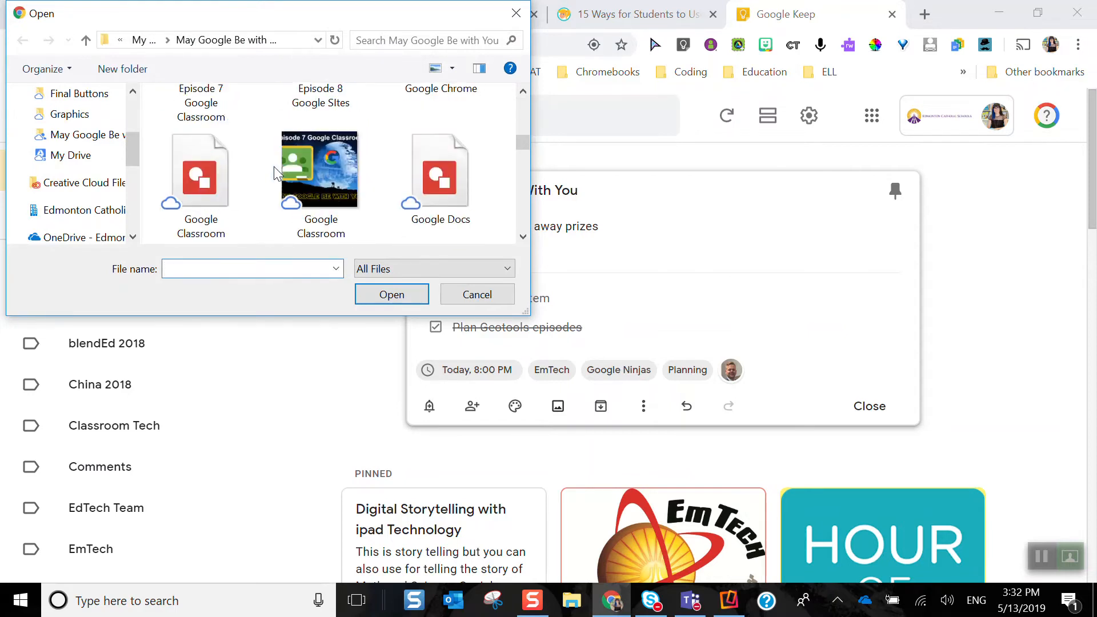
scroll(277, 174, "up", 3)
scroll(277, 173, "down", 4)
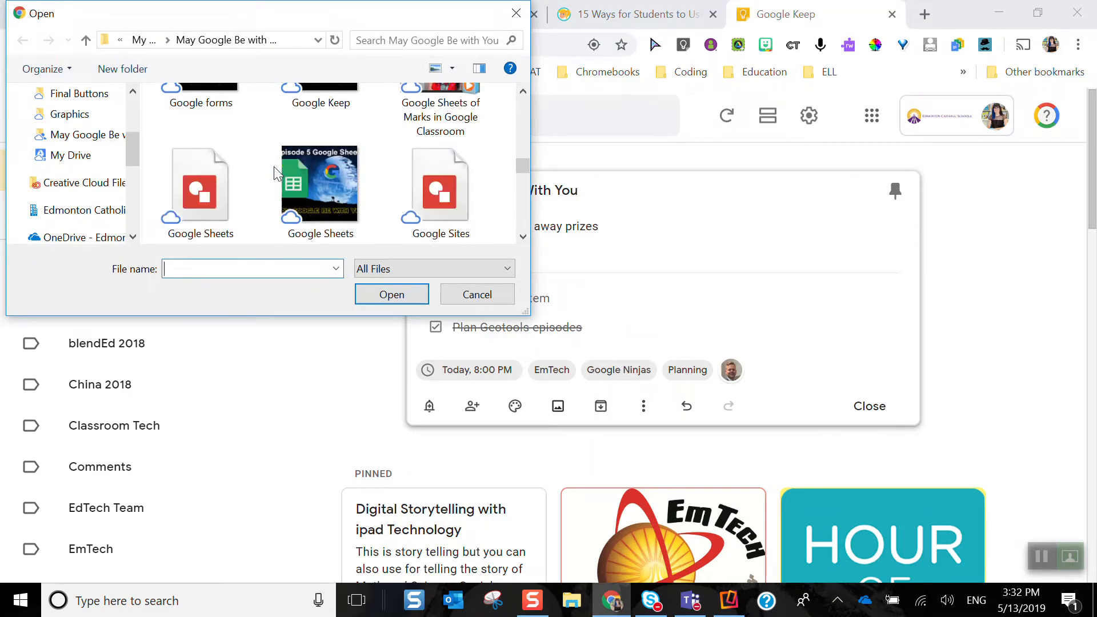
scroll(277, 173, "up", 1)
left_click(341, 133)
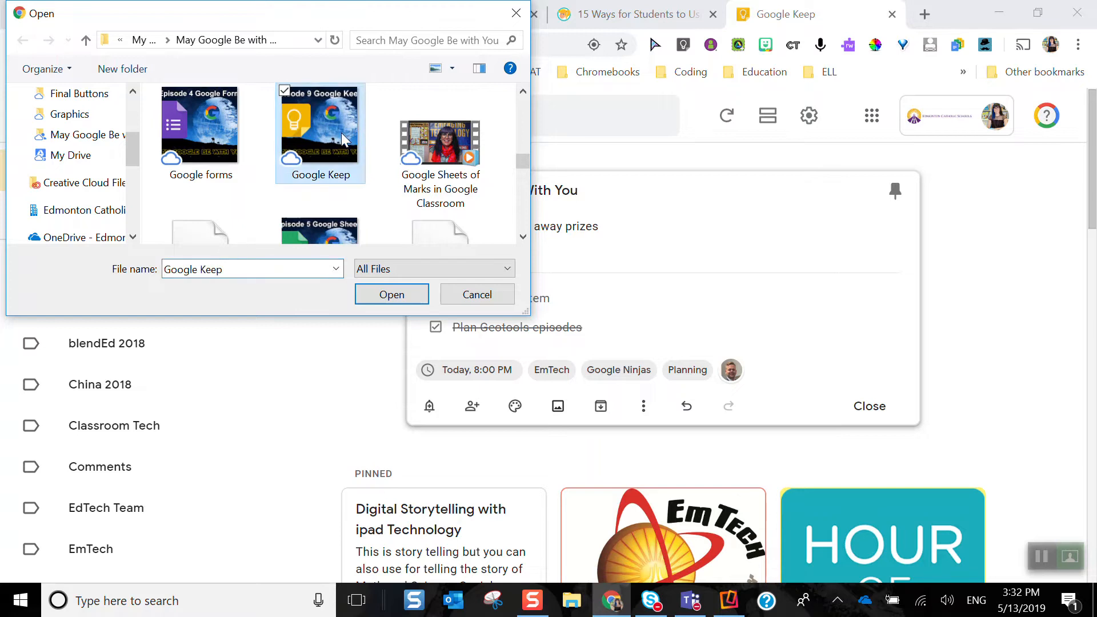
left_click(392, 294)
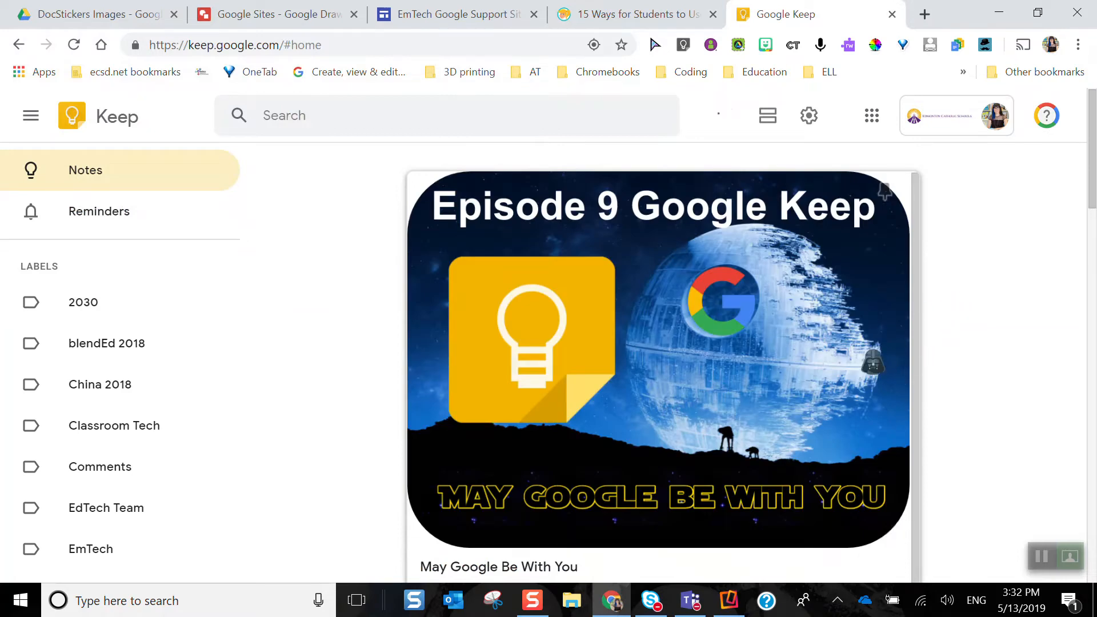
scroll(847, 368, "down", 2)
scroll(848, 369, "up", 2)
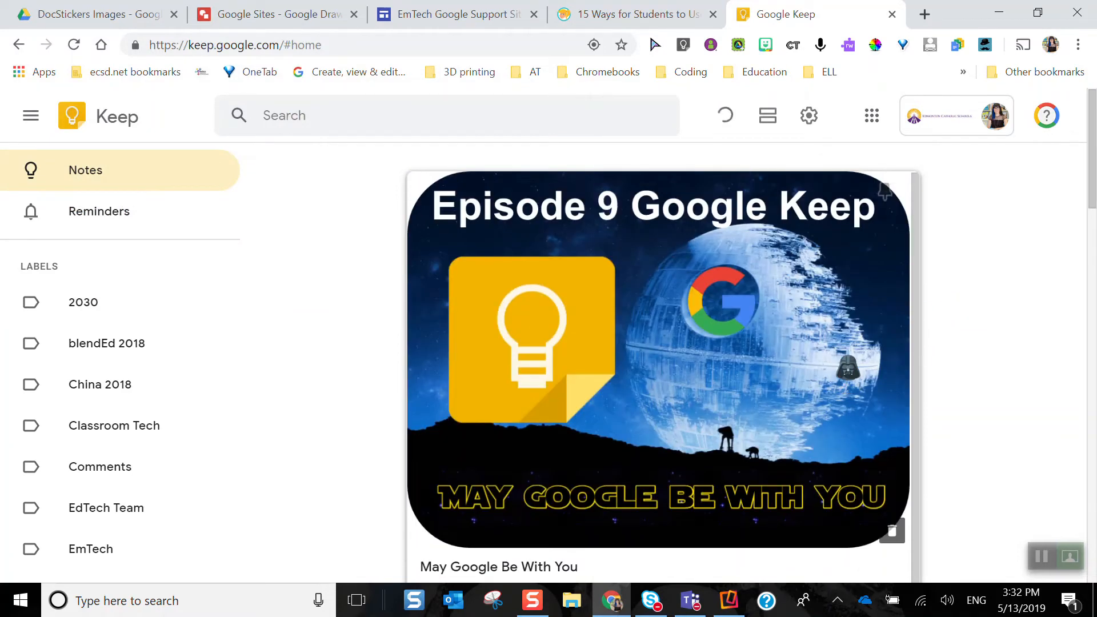
scroll(848, 369, "down", 2)
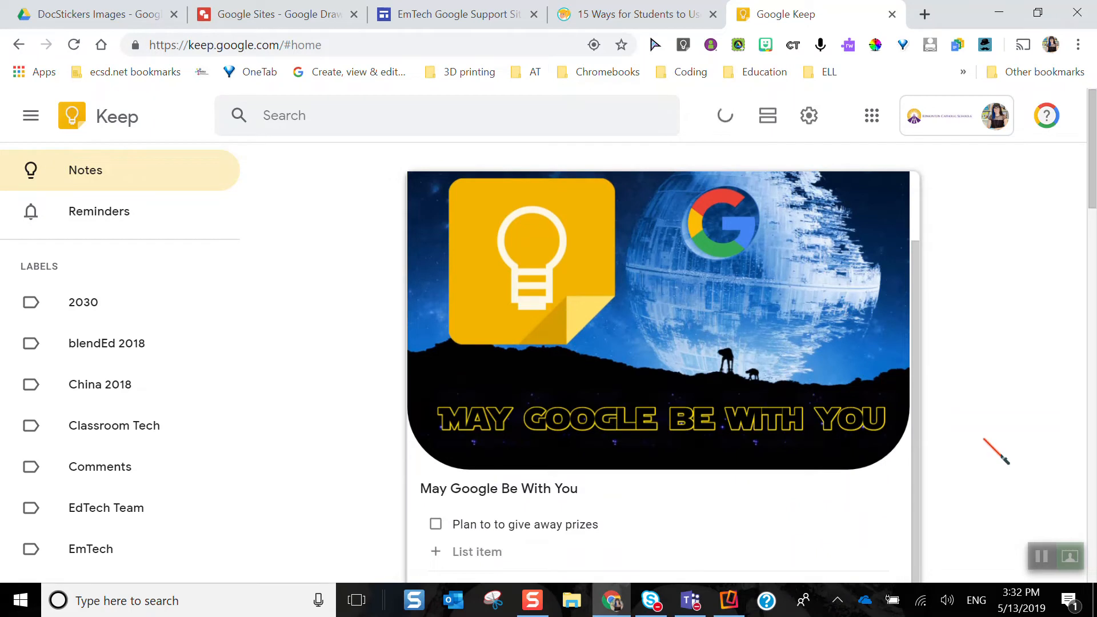
left_click(997, 451)
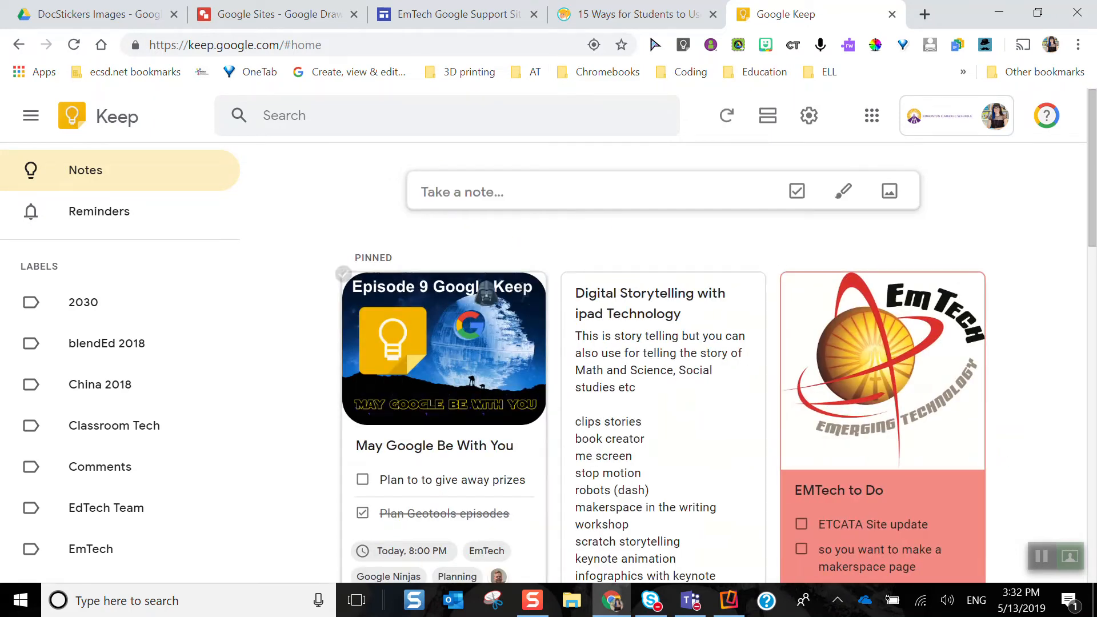
Step: Examine the "May Google Be With You" note's image, checklist and labels, close it, and look through the other notes
scroll(279, 409, "down", 3)
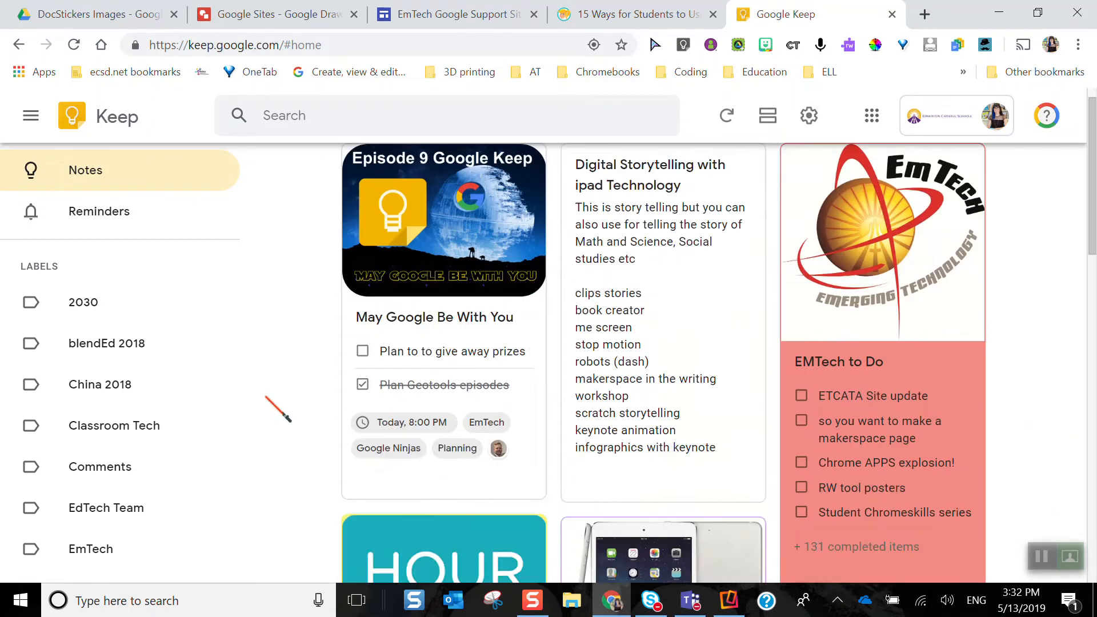
scroll(278, 408, "up", 3)
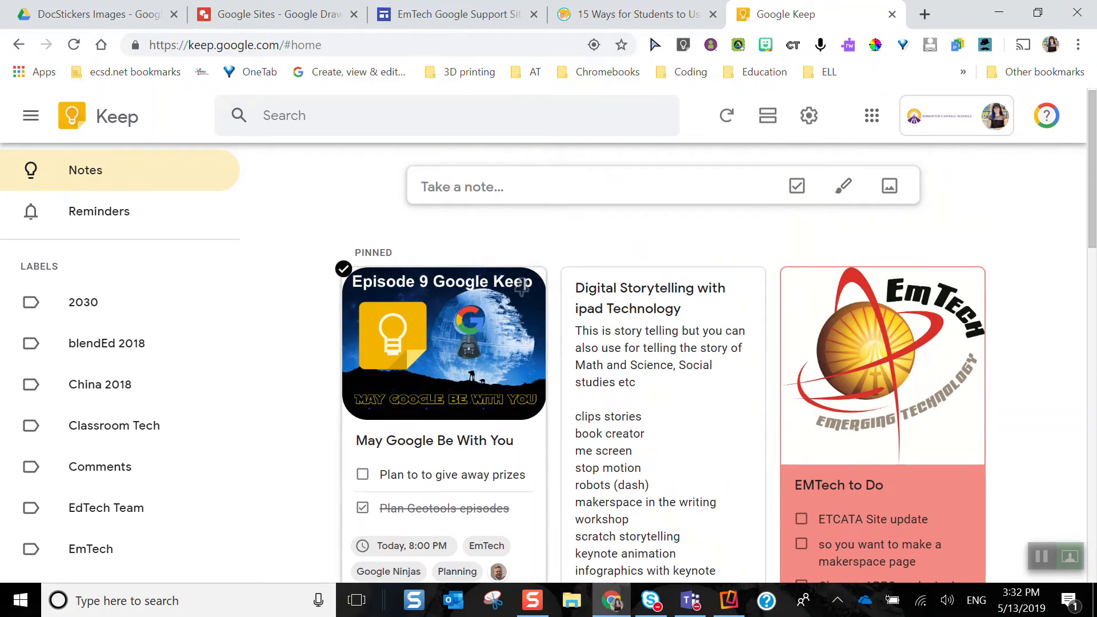
left_click(470, 346)
scroll(644, 313, "down", 2)
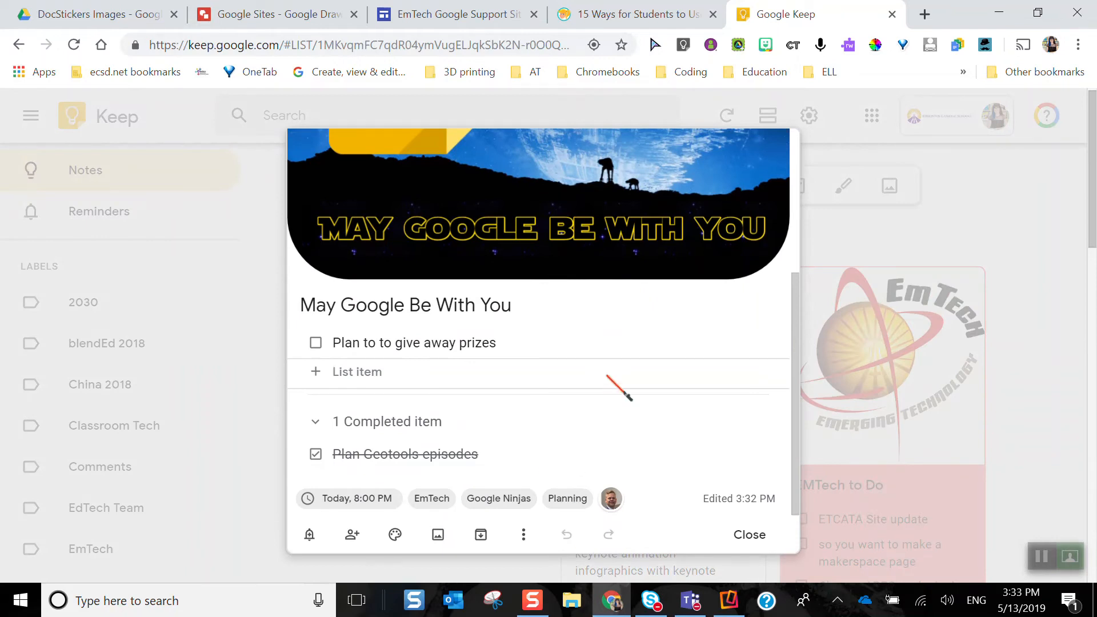
scroll(608, 376, "up", 5)
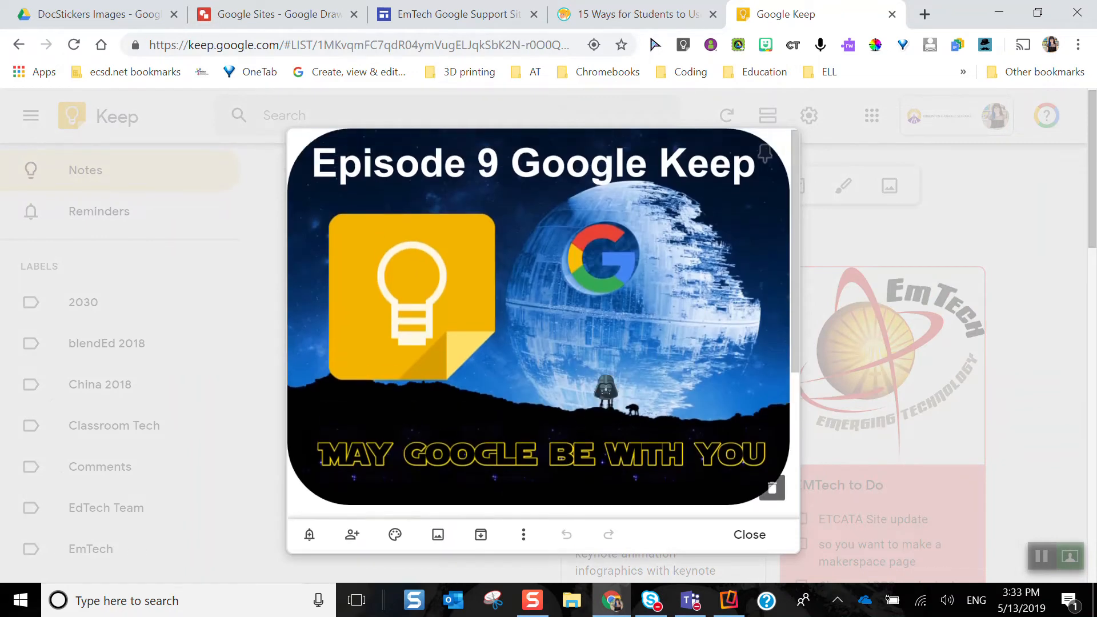
left_click(751, 526)
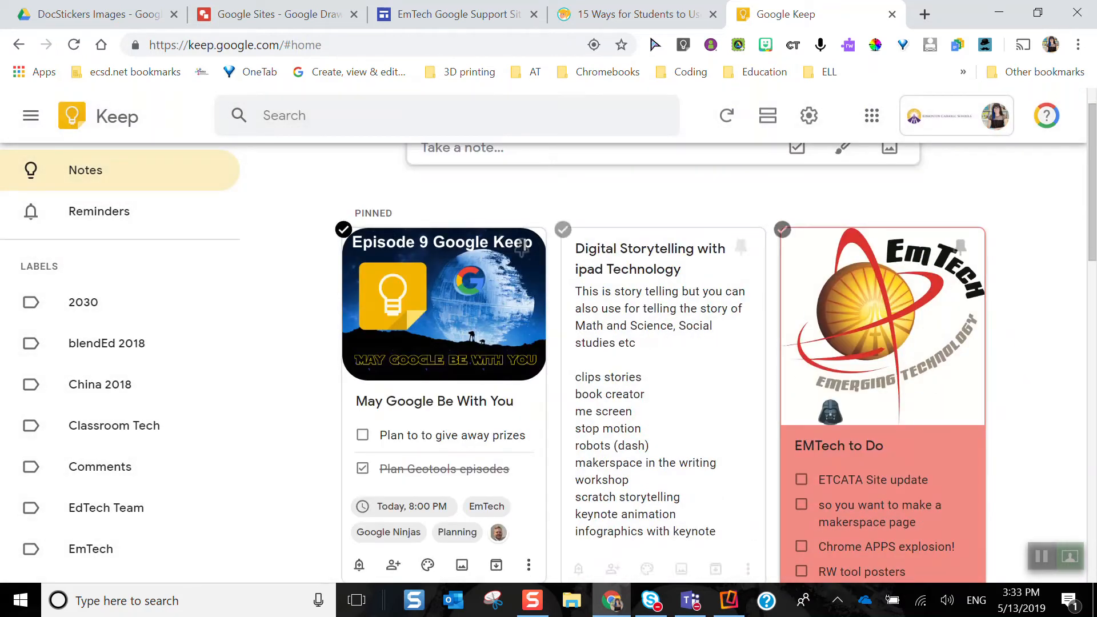
scroll(1024, 365, "up", 2)
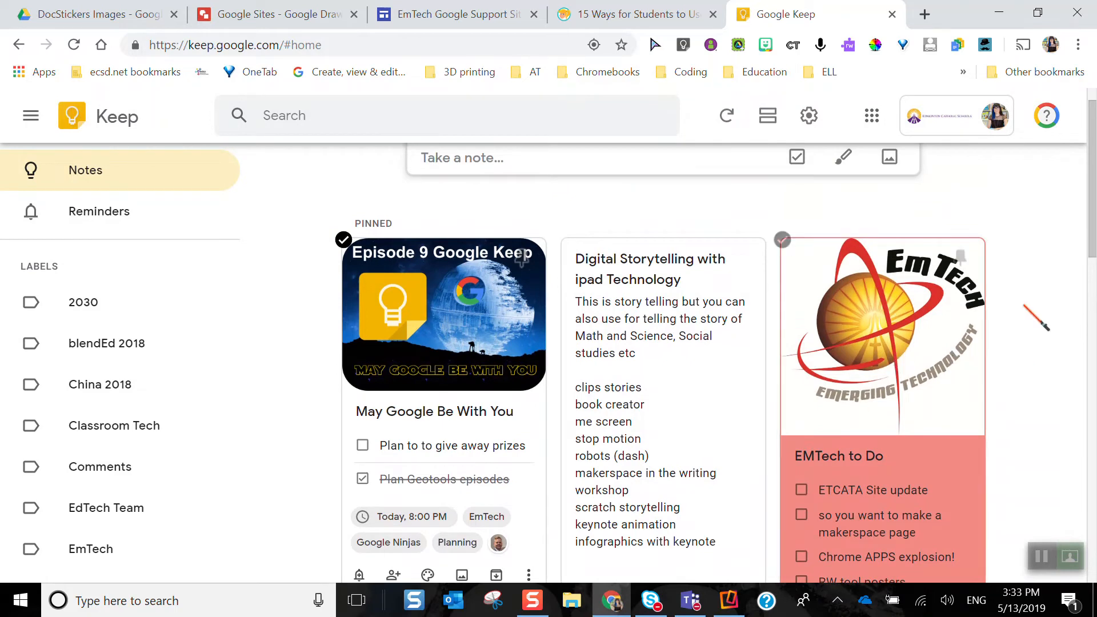
scroll(1043, 354, "down", 12)
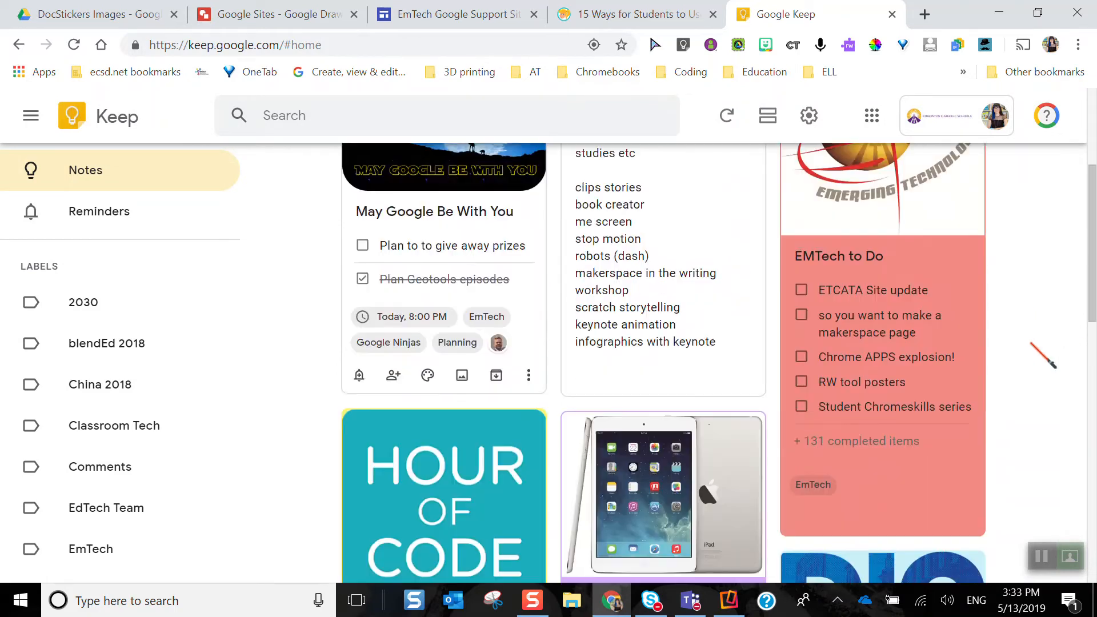
scroll(1044, 355, "down", 5)
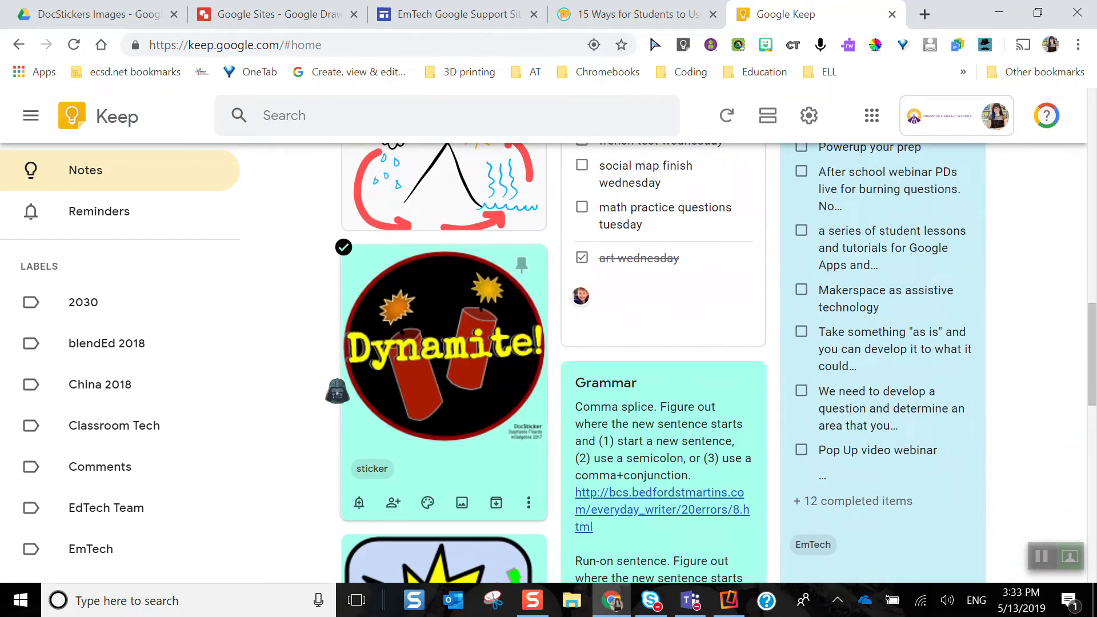
scroll(765, 300, "up", 7)
scroll(782, 318, "up", 5)
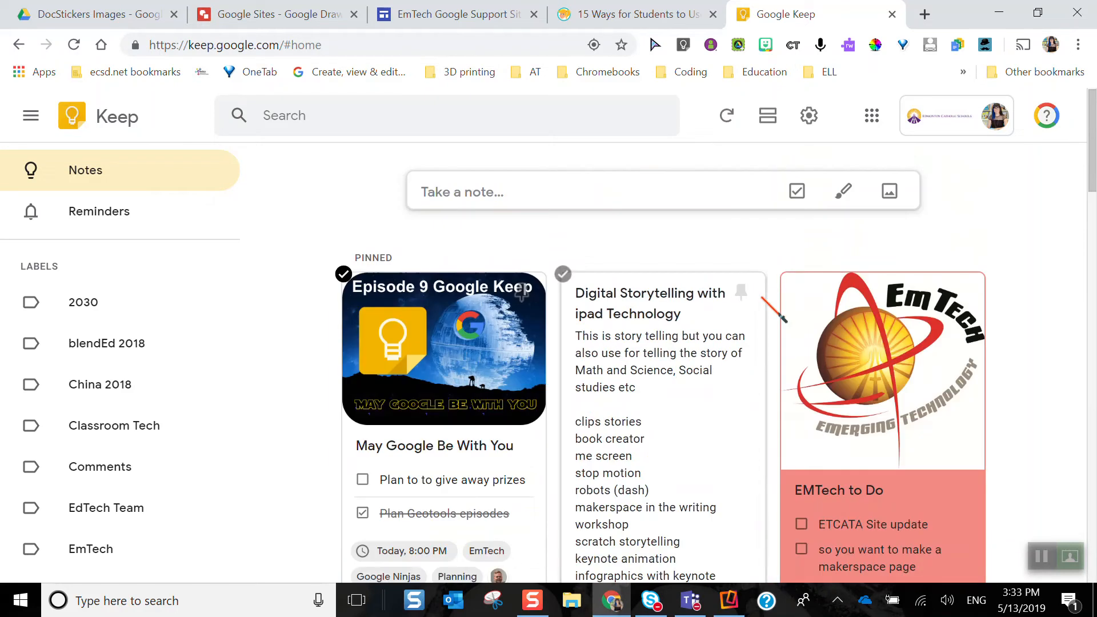
Step: Start a new note and add picture "3" from the May Google Be with You folder
left_click(600, 197)
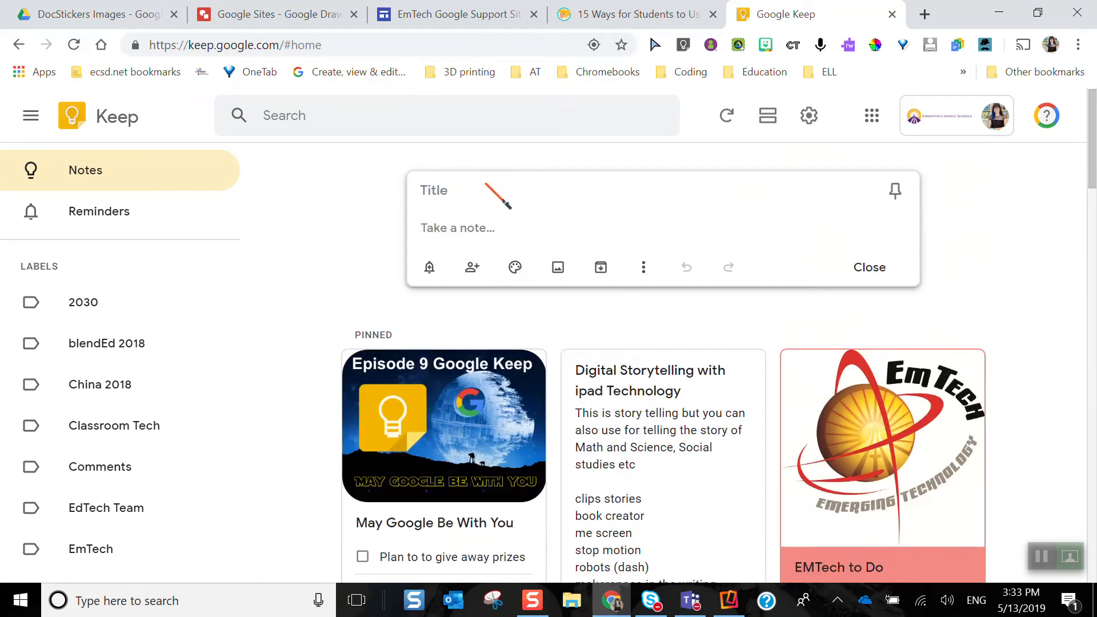
left_click(559, 267)
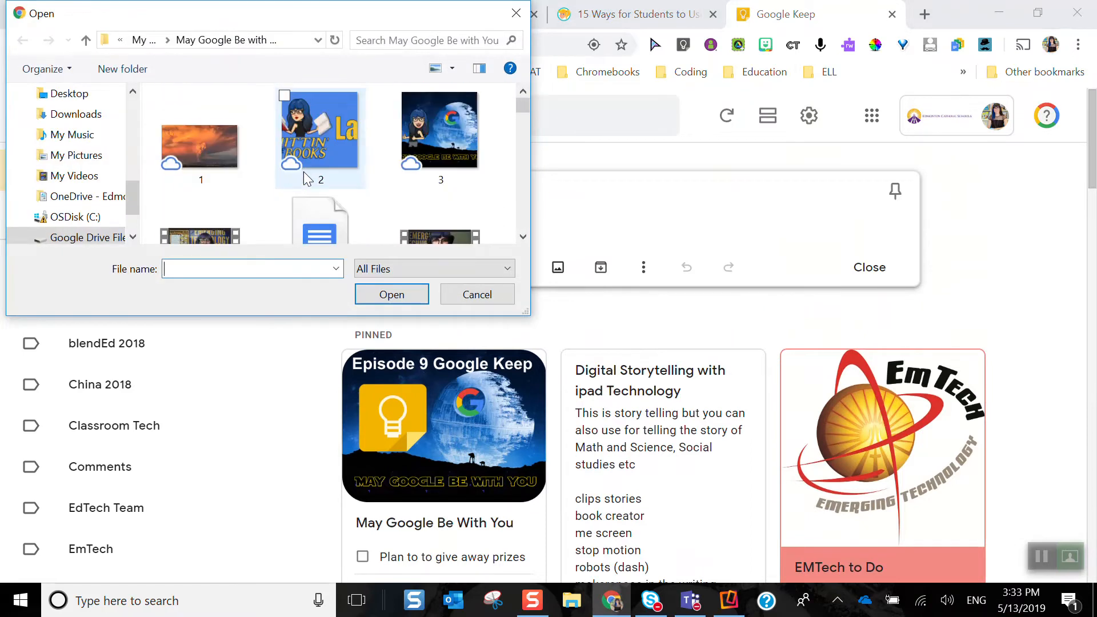
left_click(460, 140)
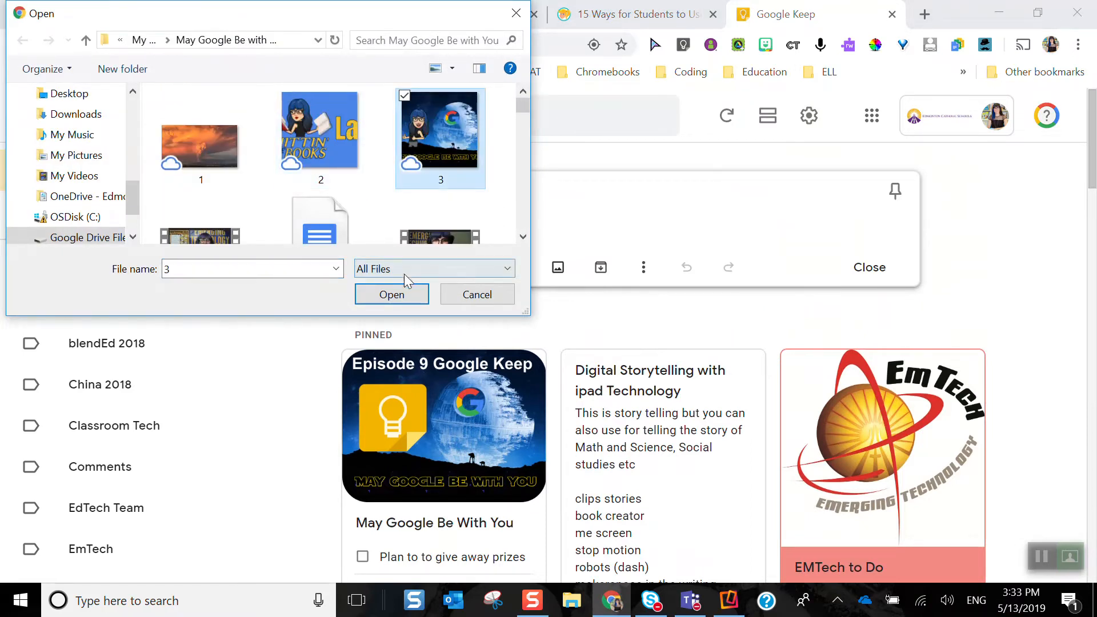
left_click(392, 294)
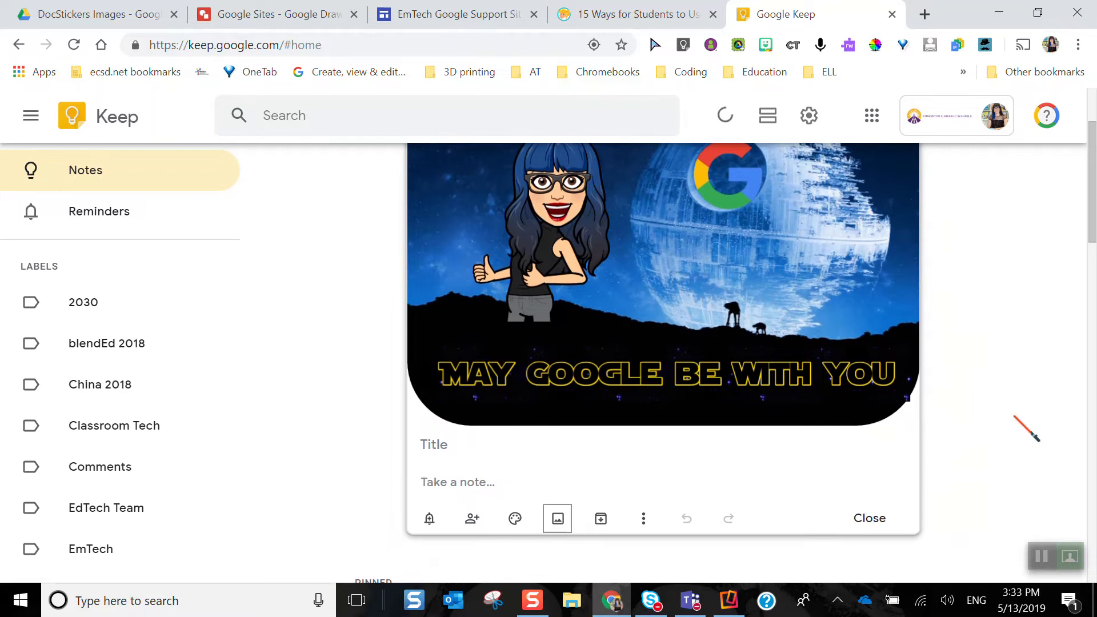
Step: Add the "sticker" label to the new picture note and close the note
left_click(642, 518)
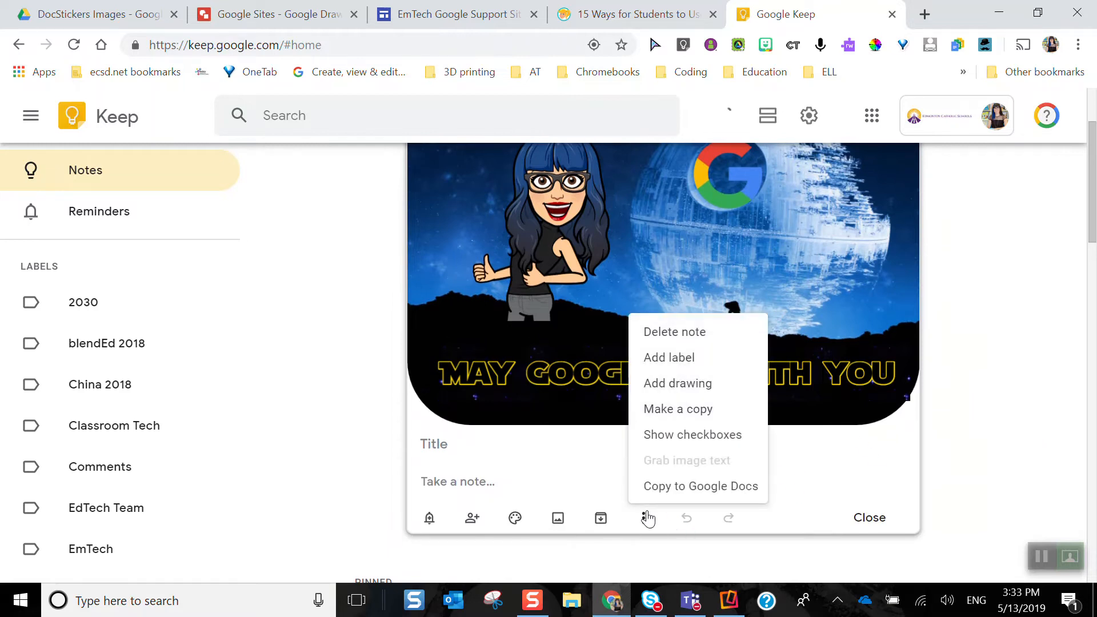
left_click(681, 370)
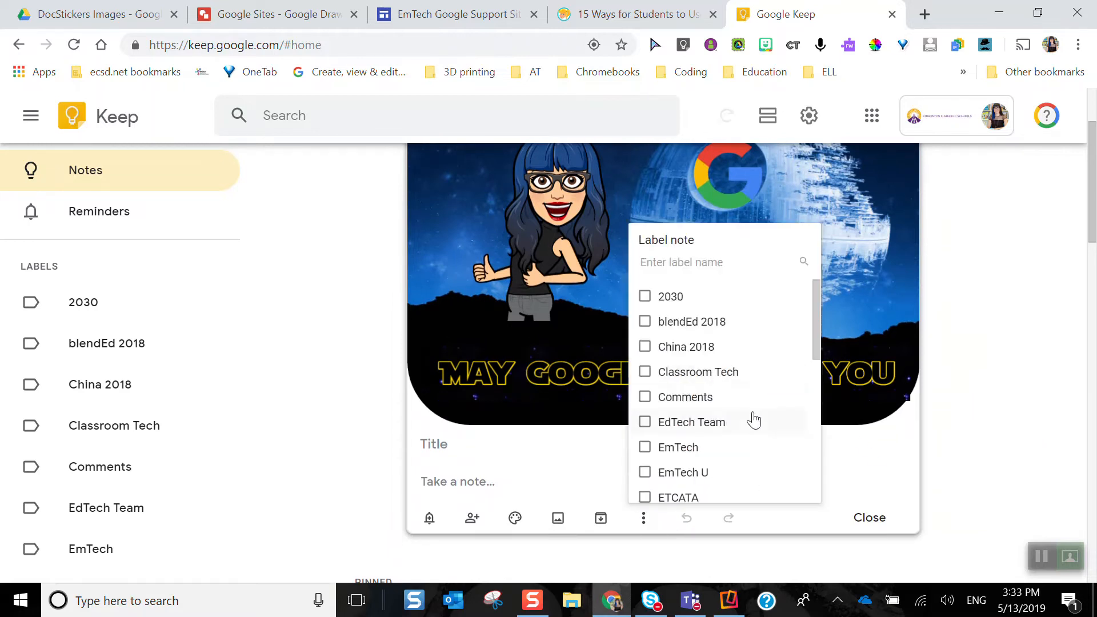
scroll(753, 419, "down", 5)
scroll(753, 419, "down", 1)
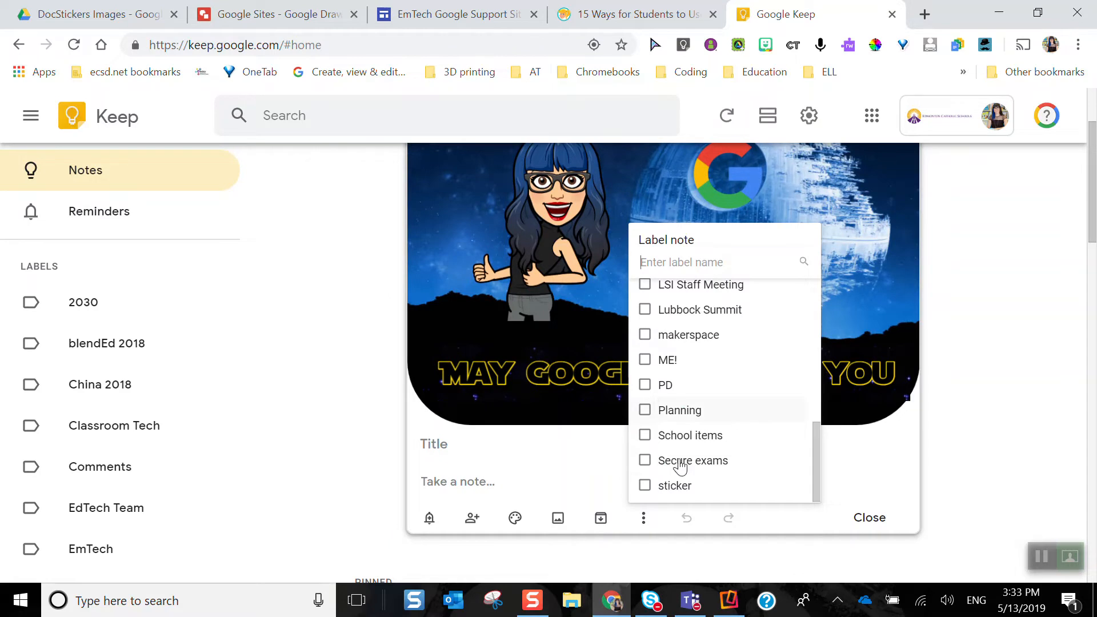
left_click(658, 495)
left_click(875, 546)
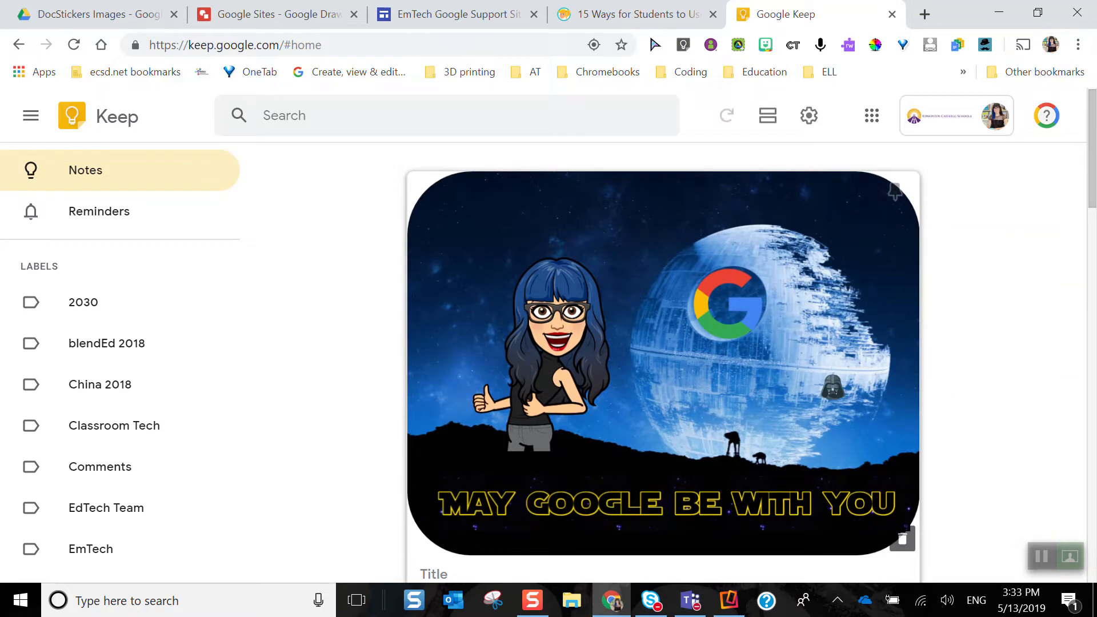
left_click(959, 345)
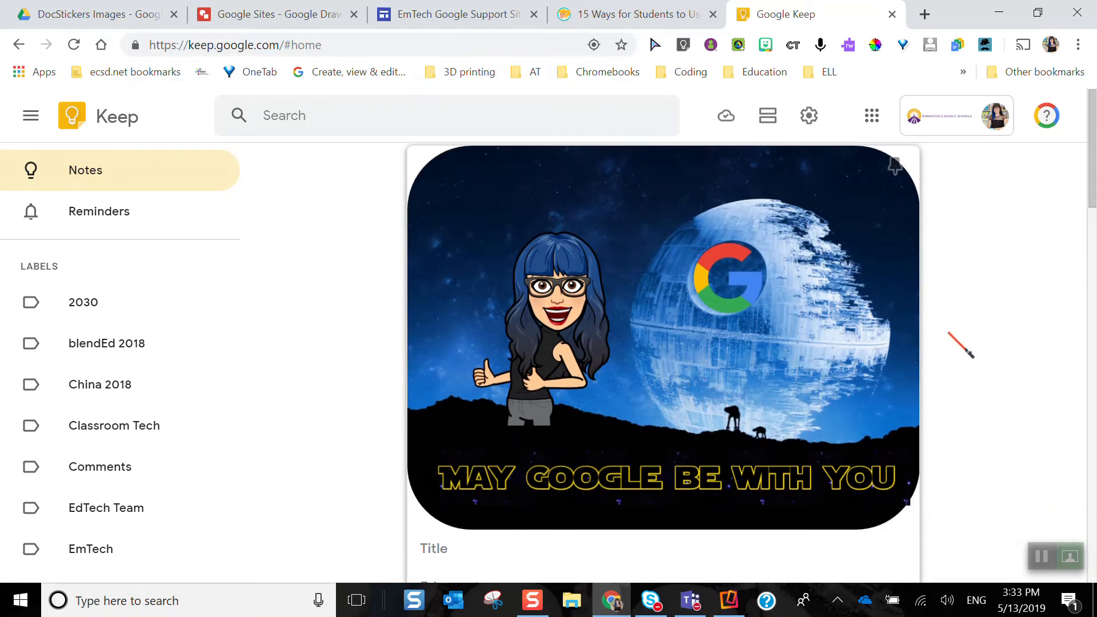
scroll(783, 171, "up", 5)
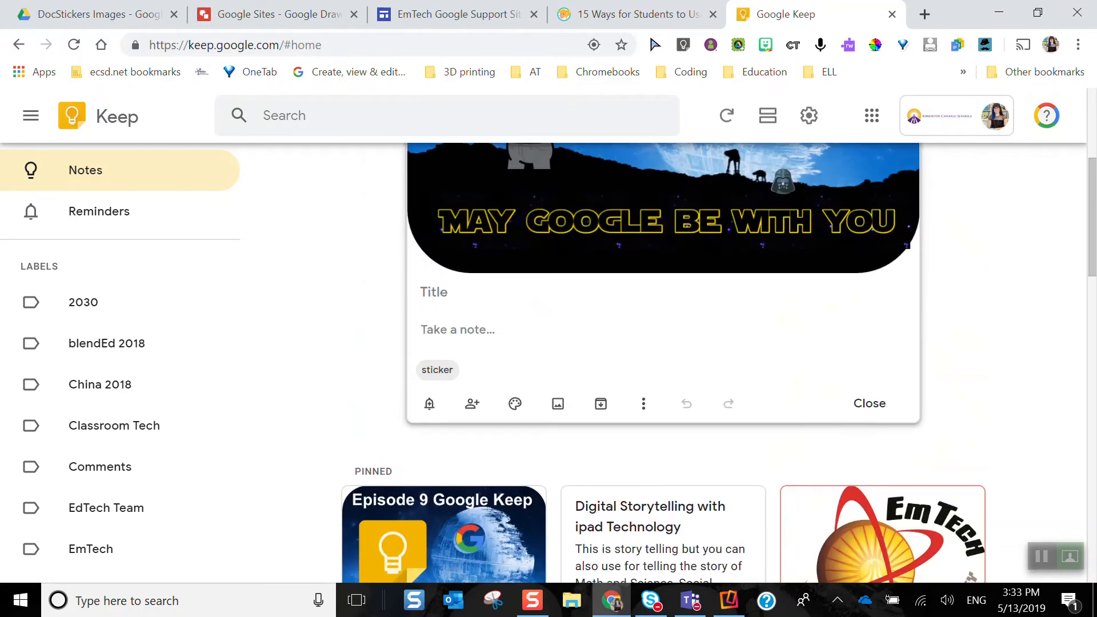
left_click(863, 405)
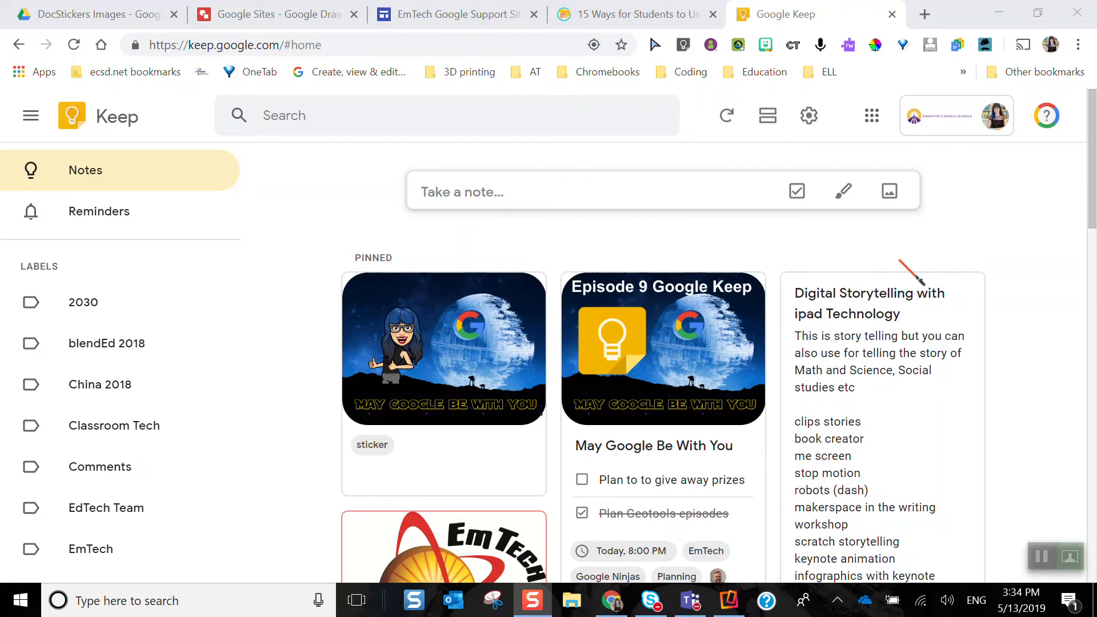
Step: Open the water cycle drawing note among the pinned notes, examine the drawing, and close it
scroll(921, 281, "down", 14)
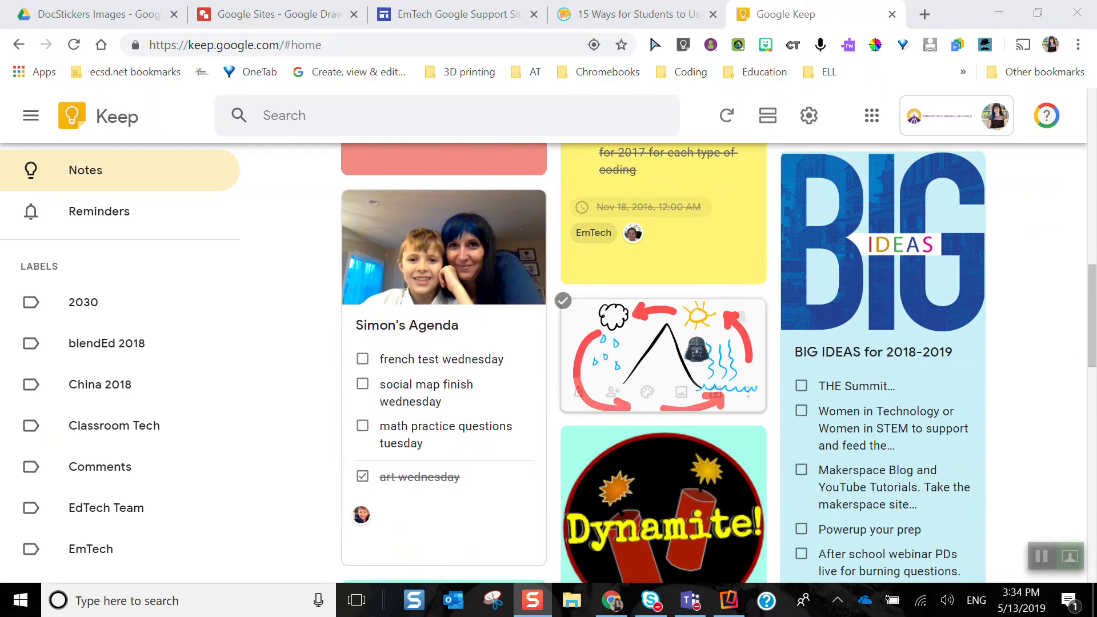
left_click(709, 354)
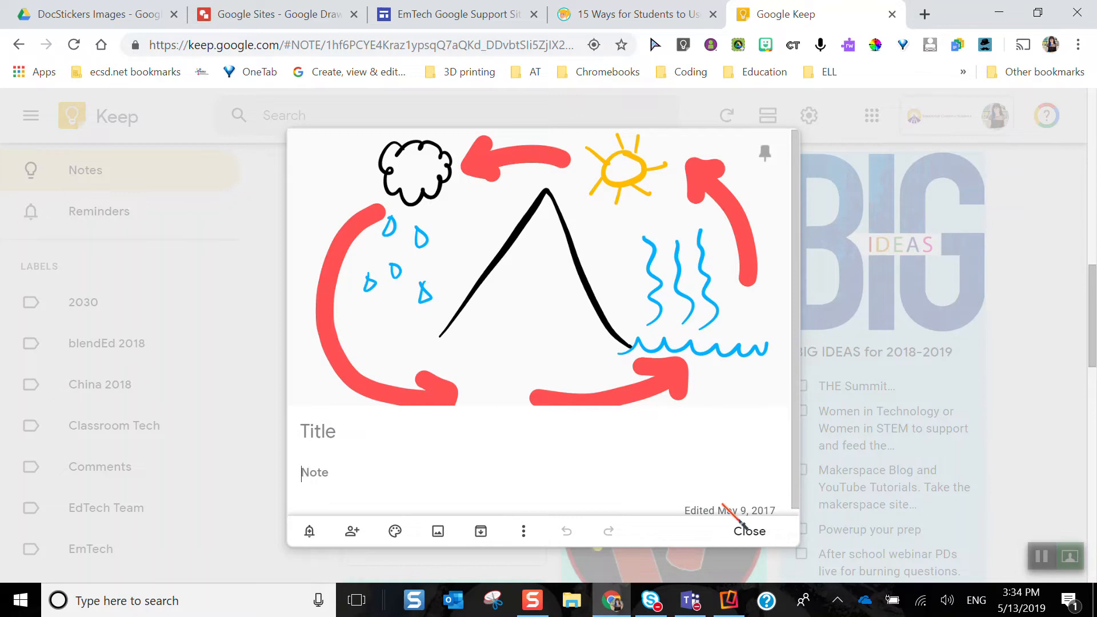
left_click(746, 532)
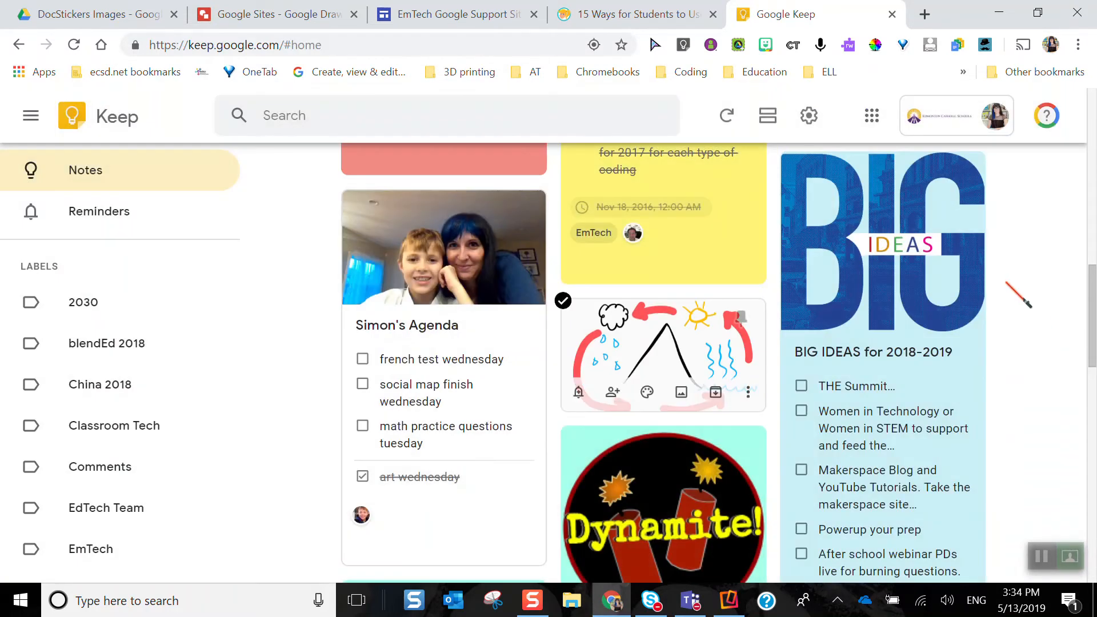
Step: Start a new note with a drawing and dismiss the tip about taking long notes
scroll(1018, 294, "up", 15)
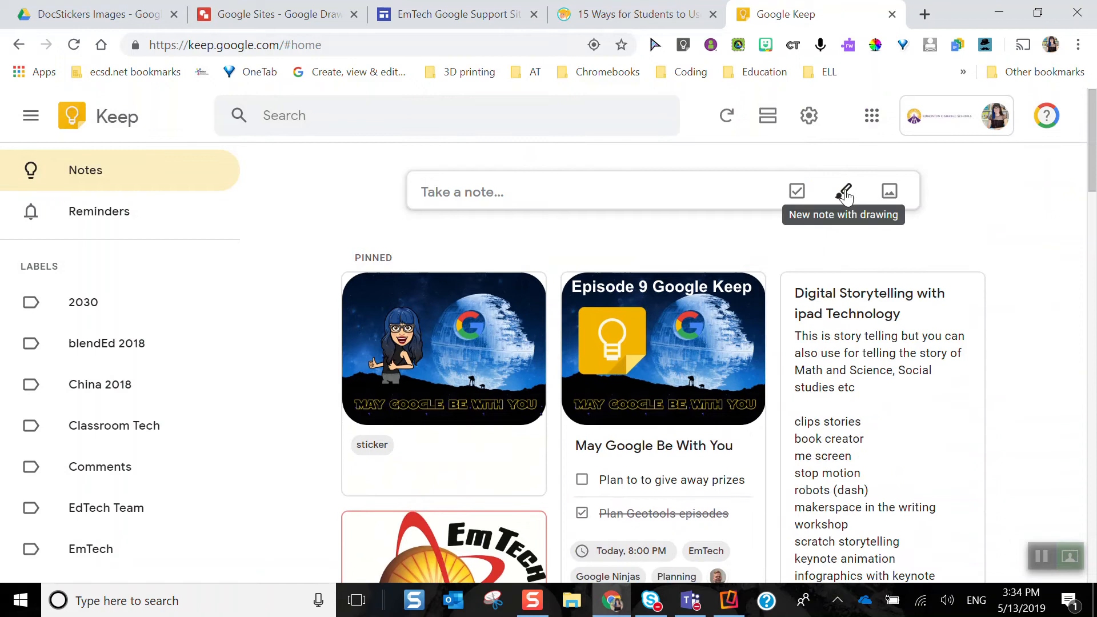
left_click(845, 196)
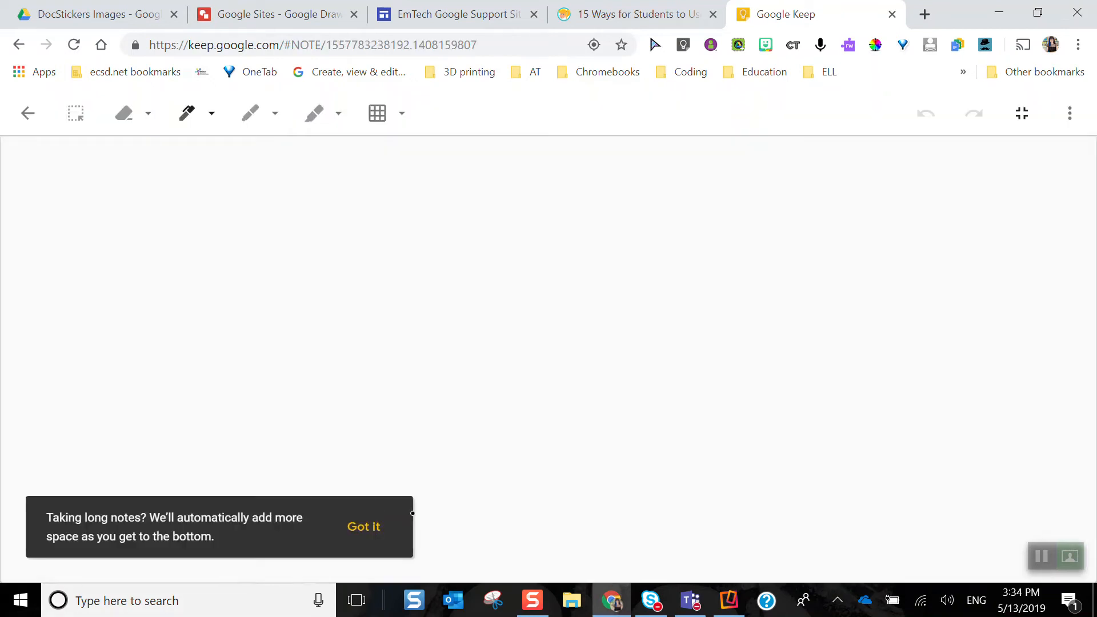
left_click(362, 526)
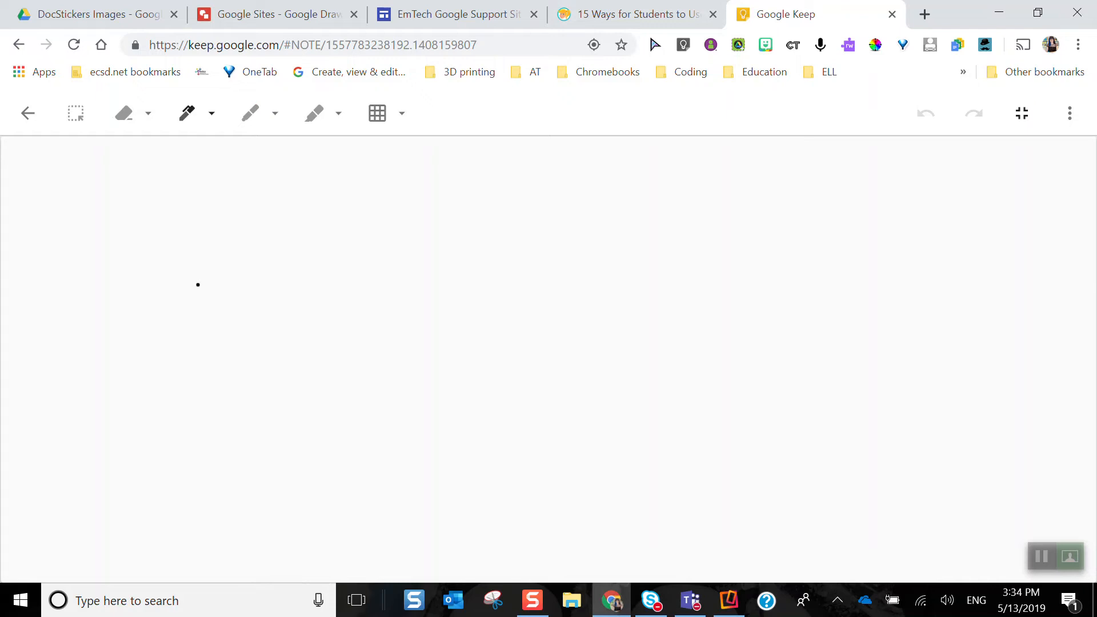
Step: Set the drawing pen to red with the fifth stroke size and view the highlighter's colour and size options
left_click(212, 113)
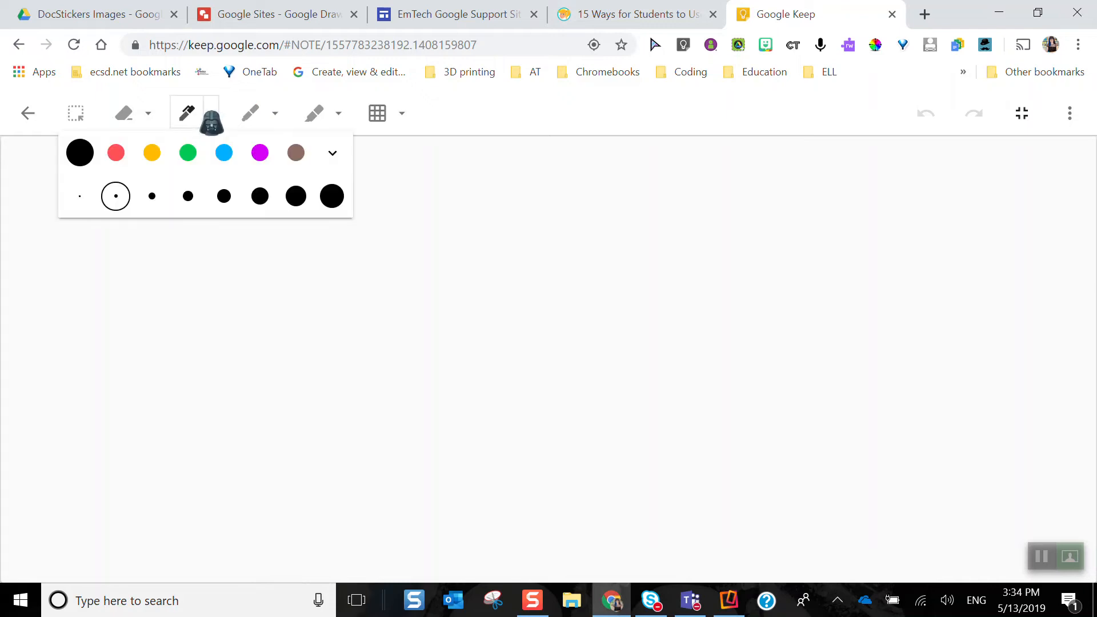
left_click(116, 152)
left_click(224, 196)
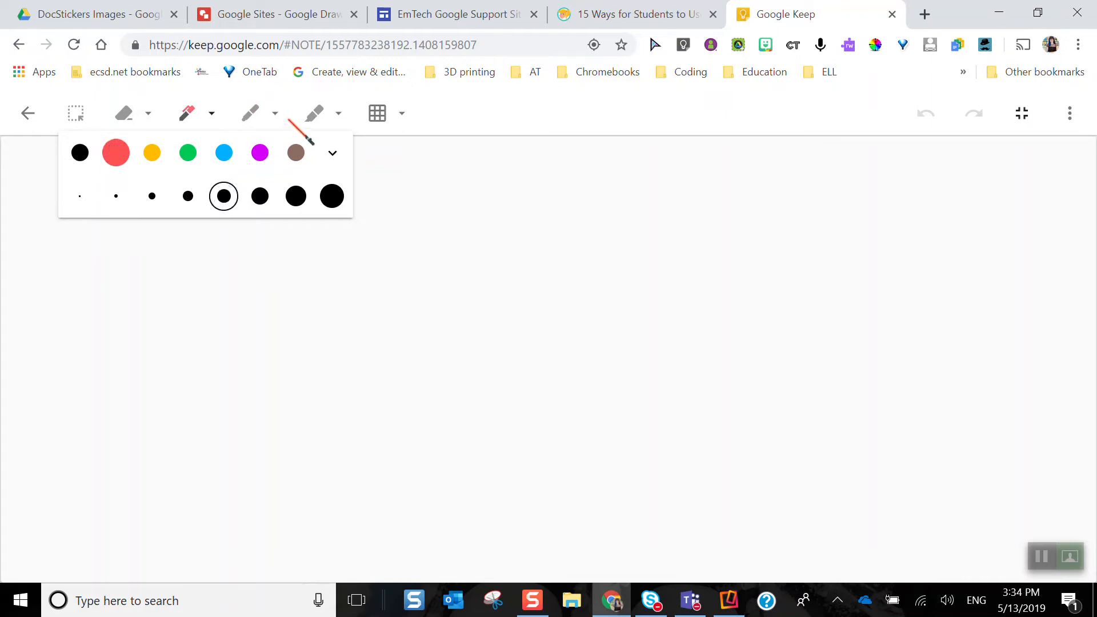
left_click(340, 115)
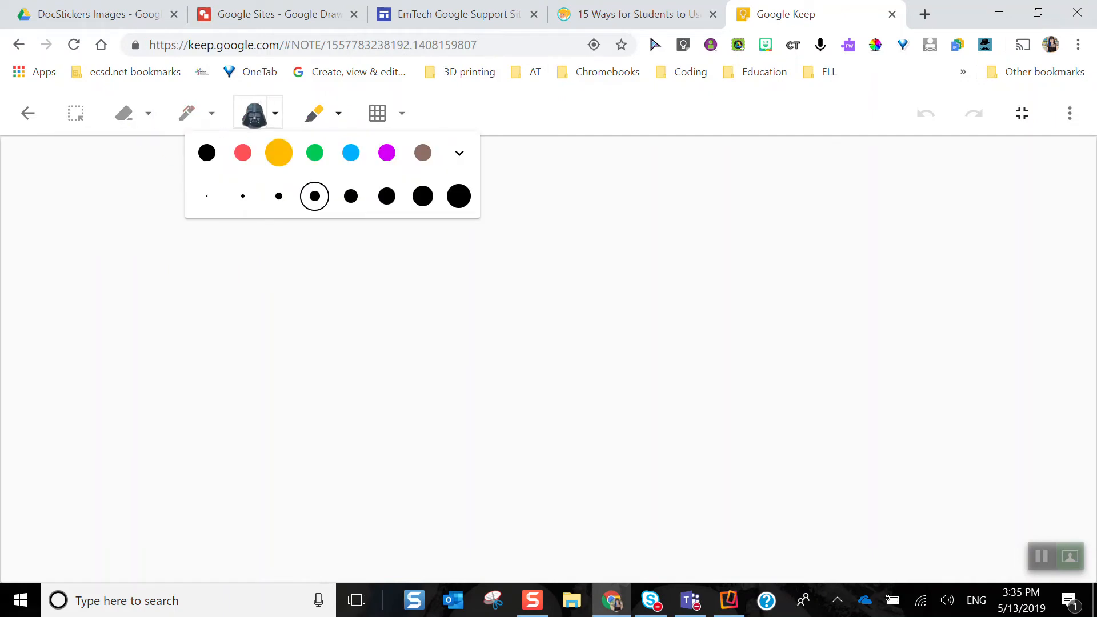
Step: Draw a red smiley face with two eyes and a wide smile using the marker, and close the drawing note
left_click(247, 113)
mouse_move(519, 208)
left_mouse_down()
mouse_move(326, 389)
mouse_move(711, 465)
mouse_move(593, 220)
mouse_move(488, 214)
left_mouse_up()
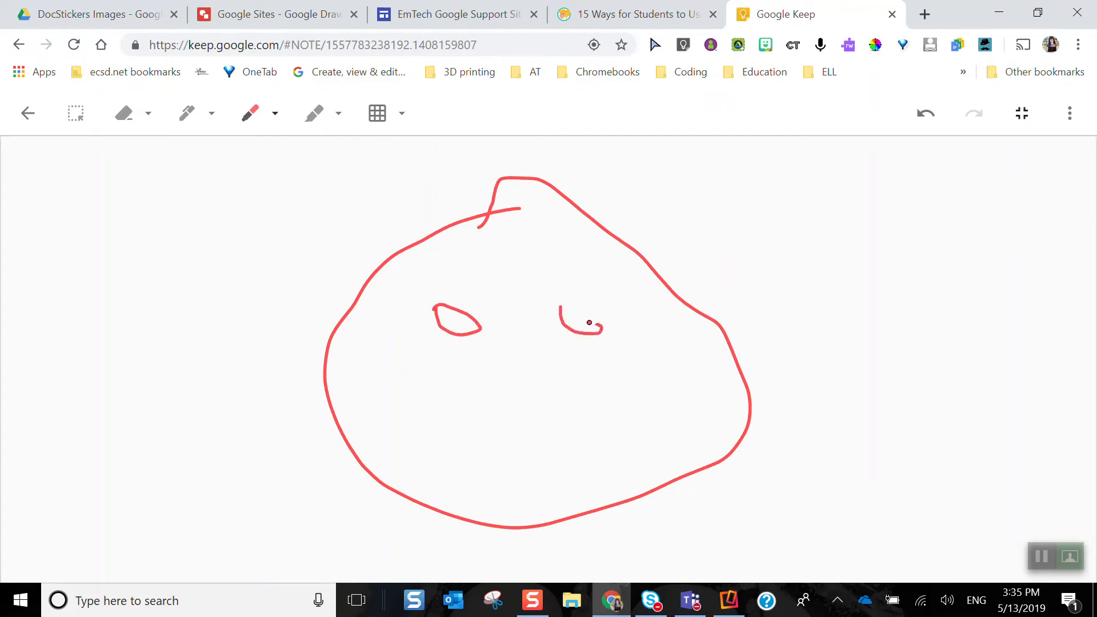
mouse_move(425, 358)
left_mouse_down()
mouse_move(560, 453)
mouse_move(661, 369)
left_mouse_up()
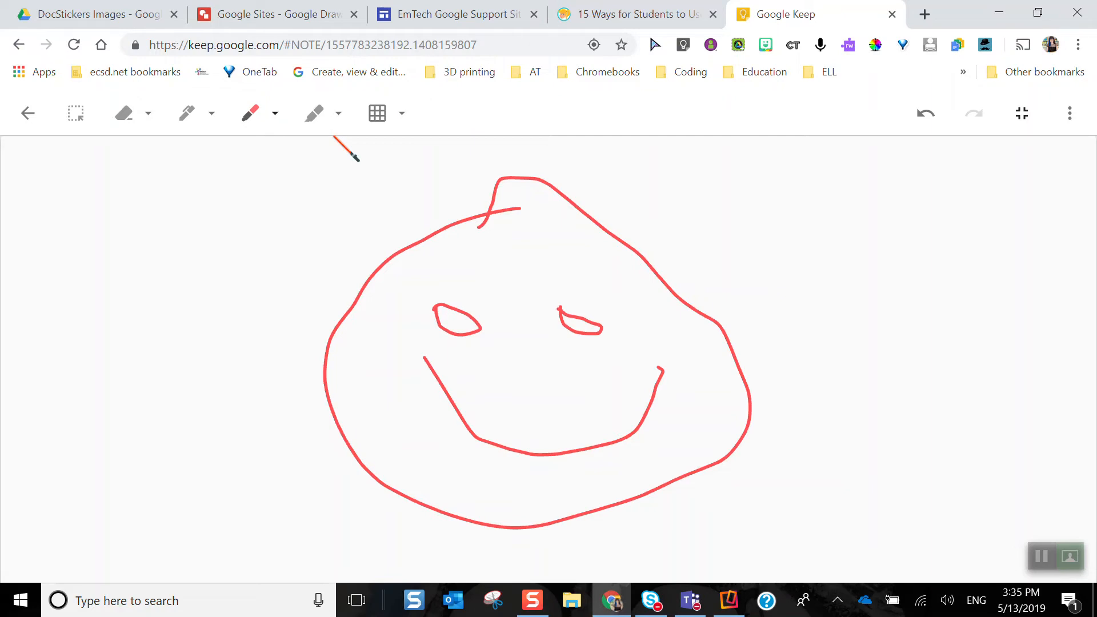
left_click(28, 113)
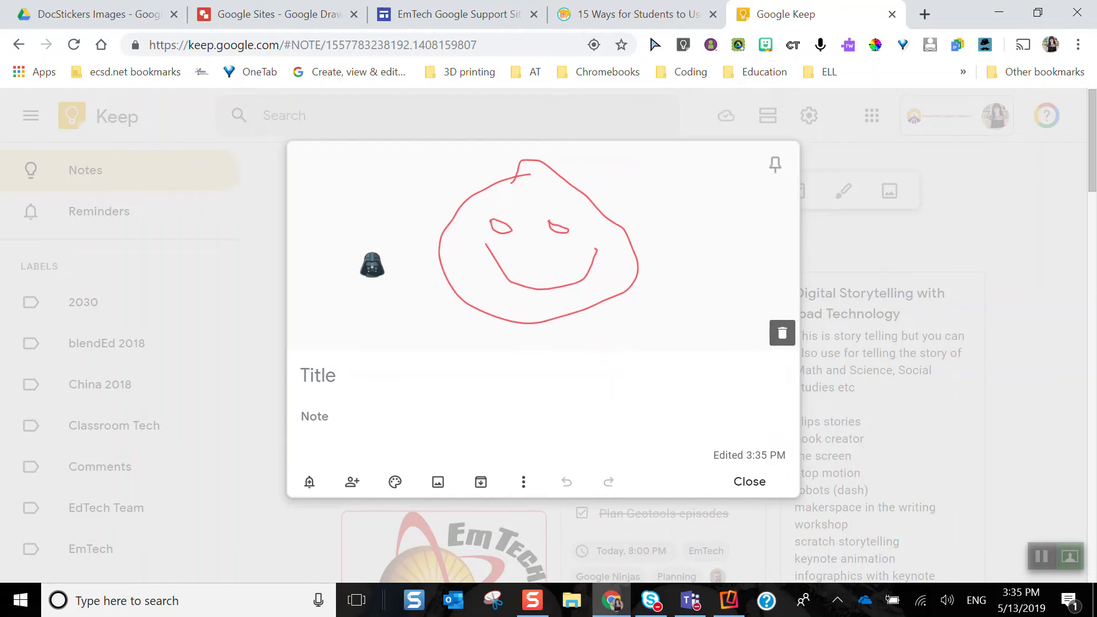
left_click(749, 482)
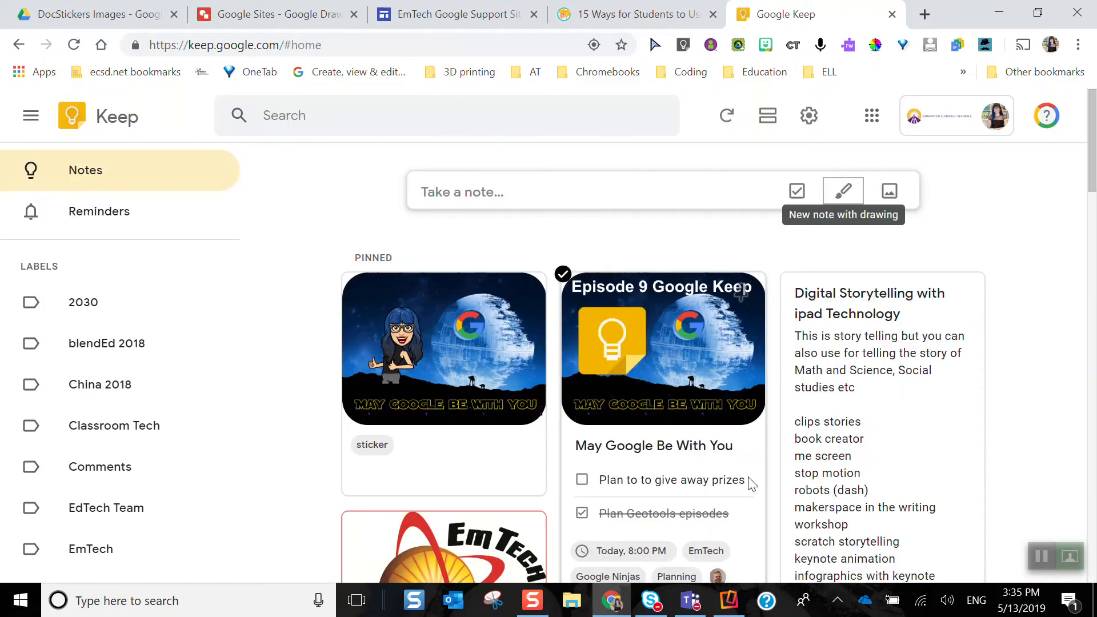
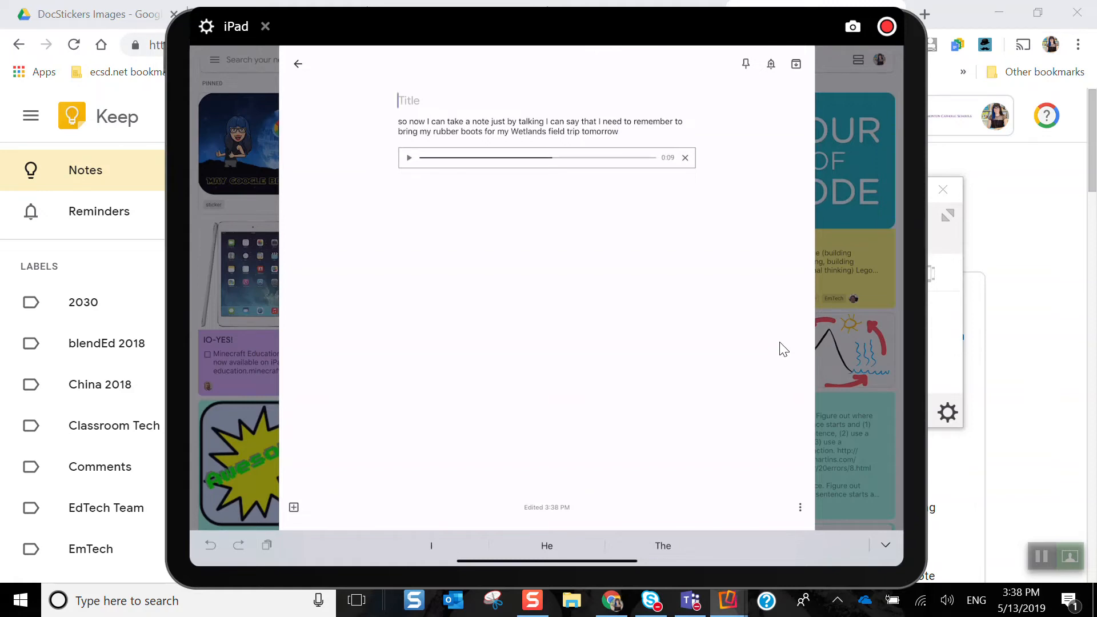
Step: Title the voice note about rubber boots on the iPad "Remember"
type("Remember")
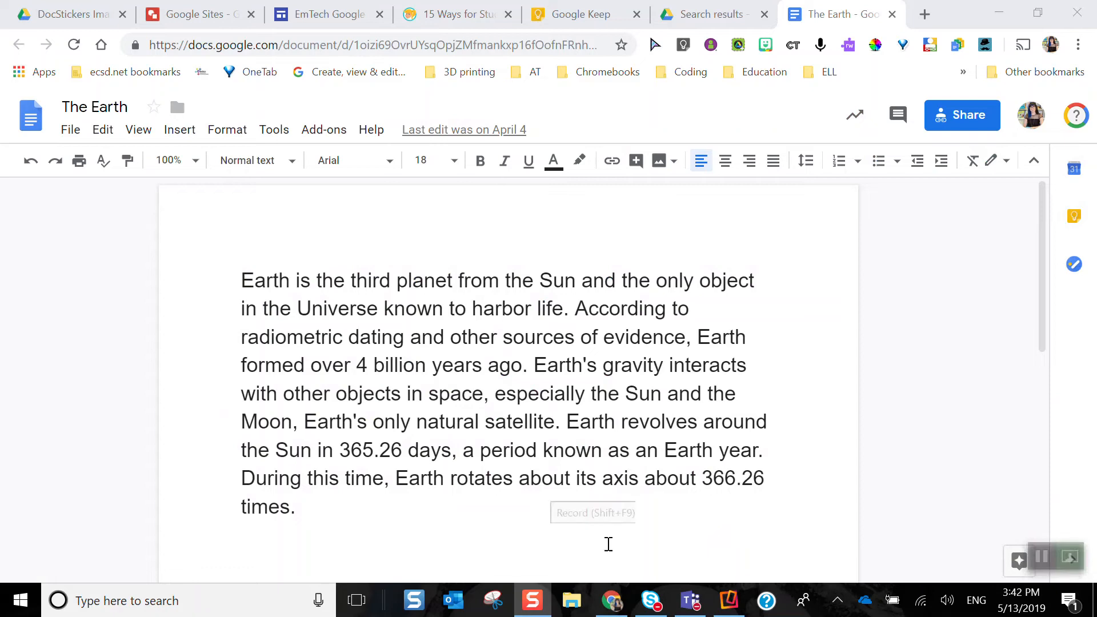
Step: Show the Keep notes beside the document "The Earth", search them for "gramma", and open the "Grammar" note
left_click(1074, 217)
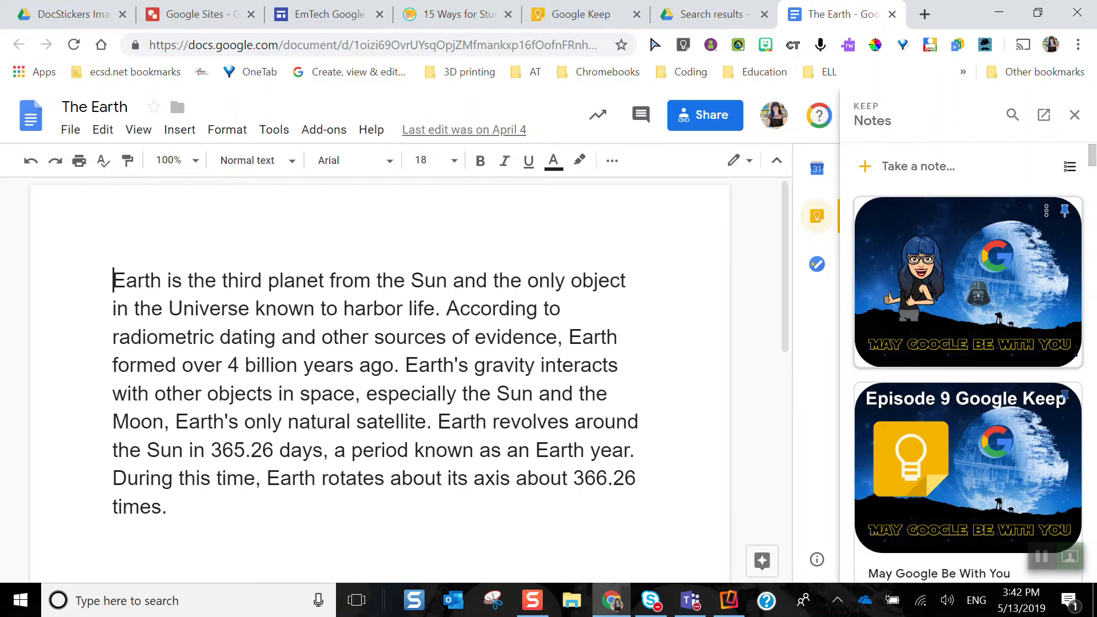
scroll(966, 343, "down", 8)
scroll(965, 343, "up", 8)
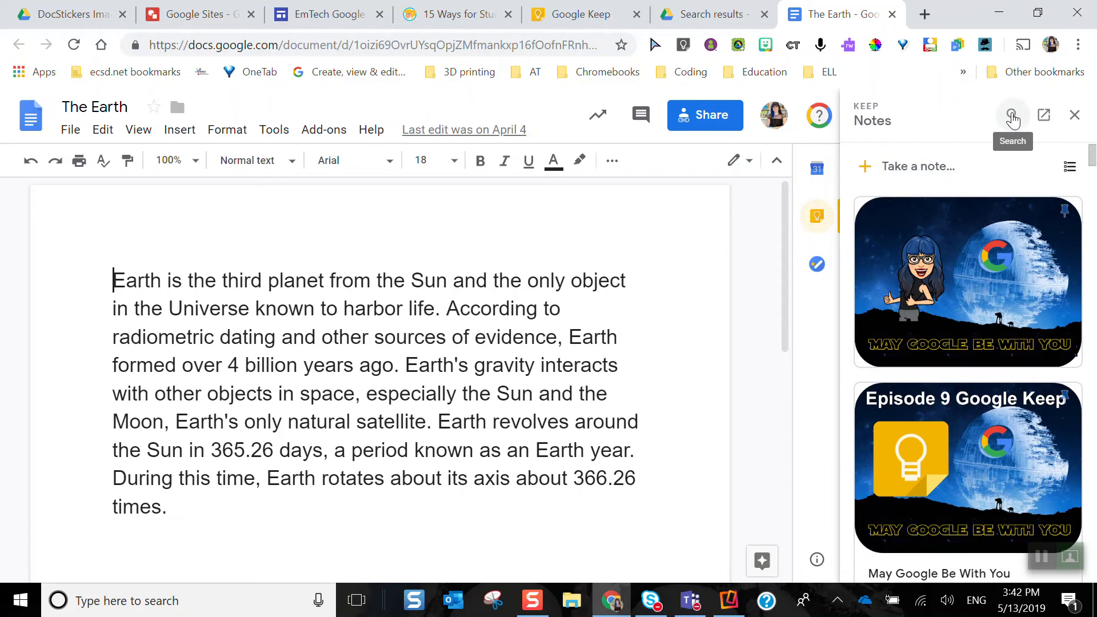
left_click(1012, 117)
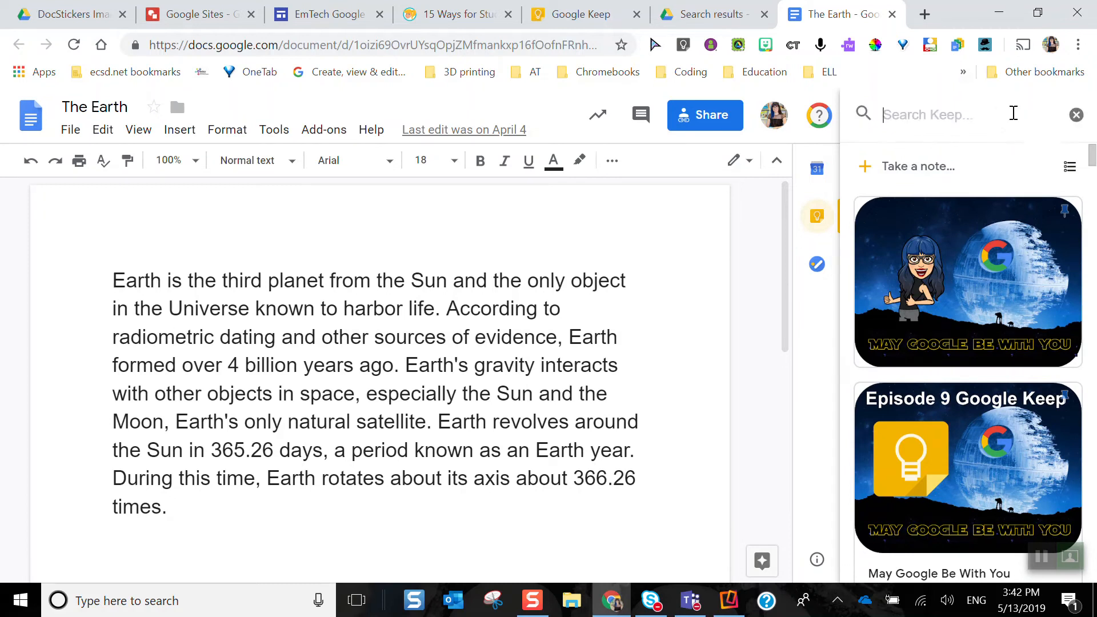
type("gramma")
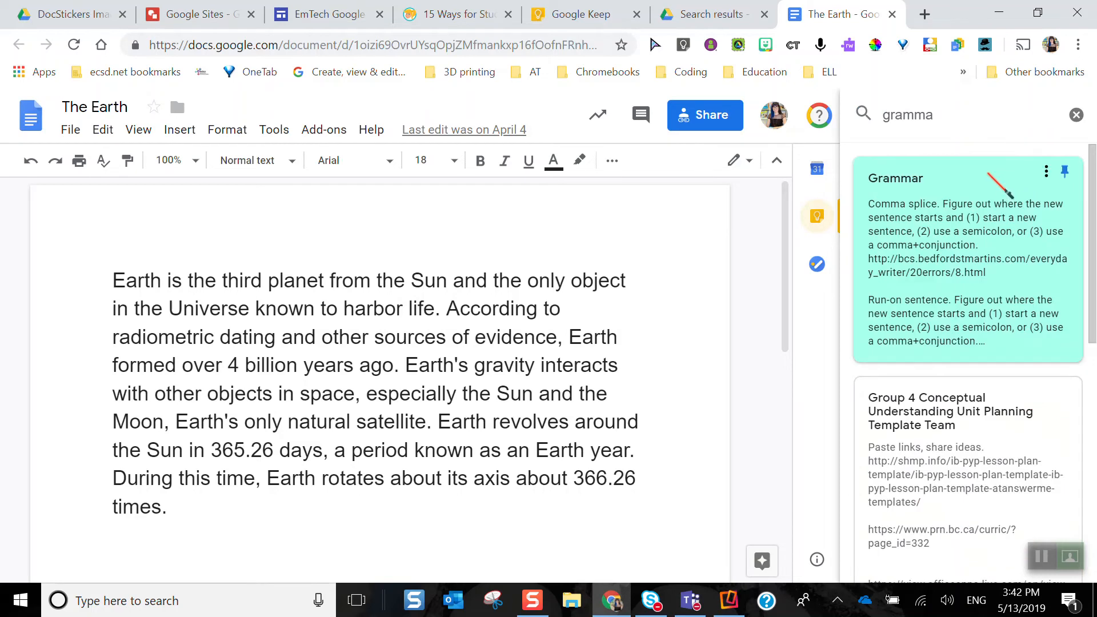
left_click(988, 173)
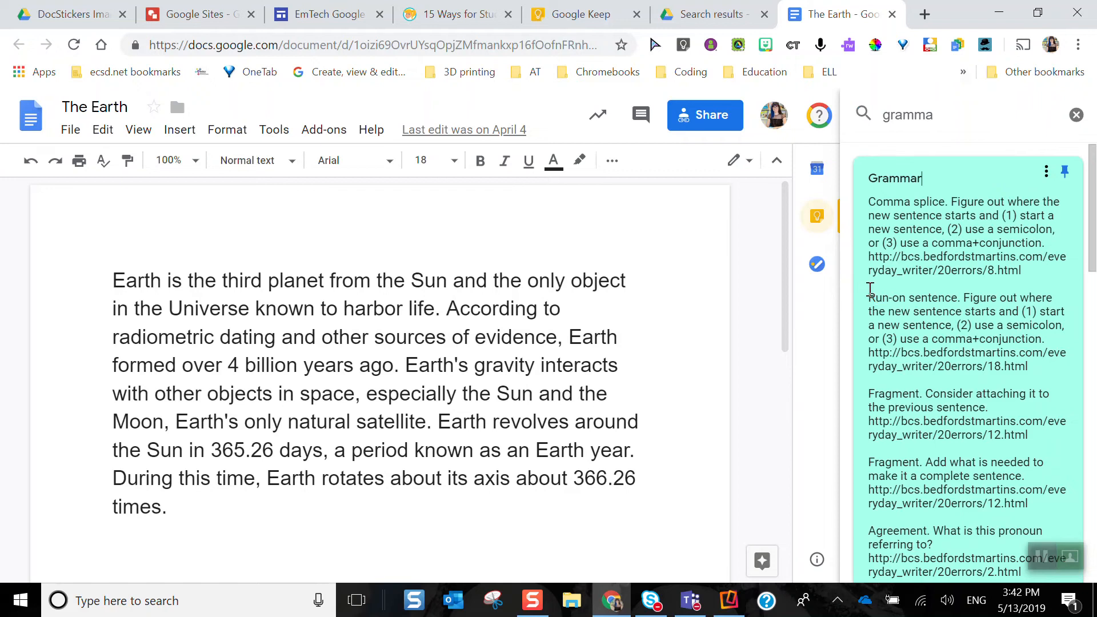
Step: Copy the "Run-on sentence" feedback from the Grammar note into a comment on "object" in the first line, and close the Keep notes
left_click_drag(1032, 363, 869, 297)
key("ctrl+c")
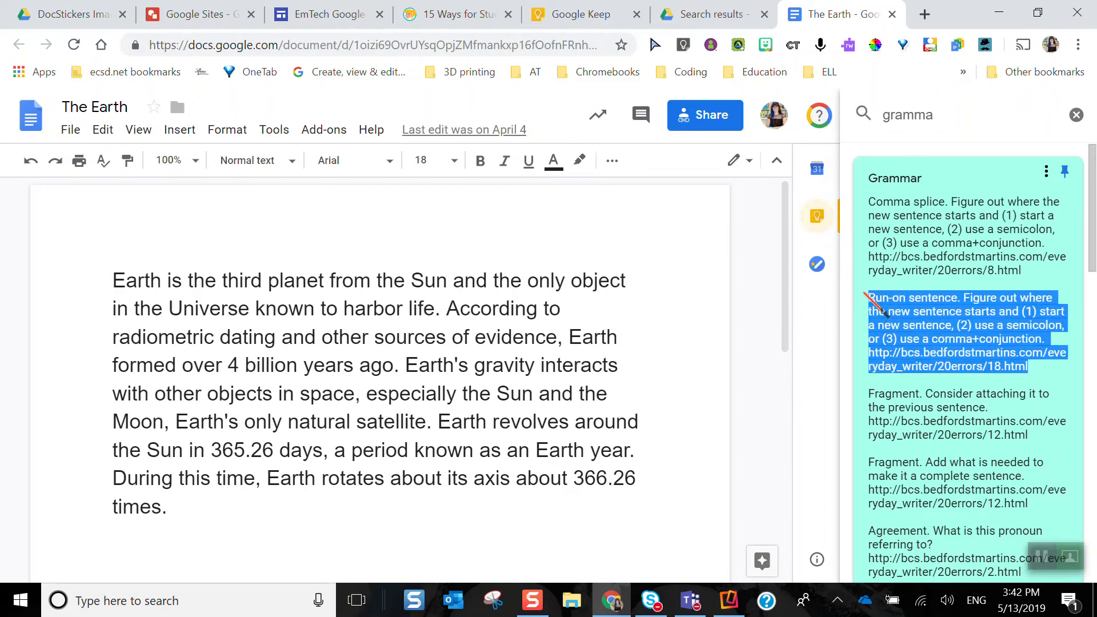
left_click(551, 279)
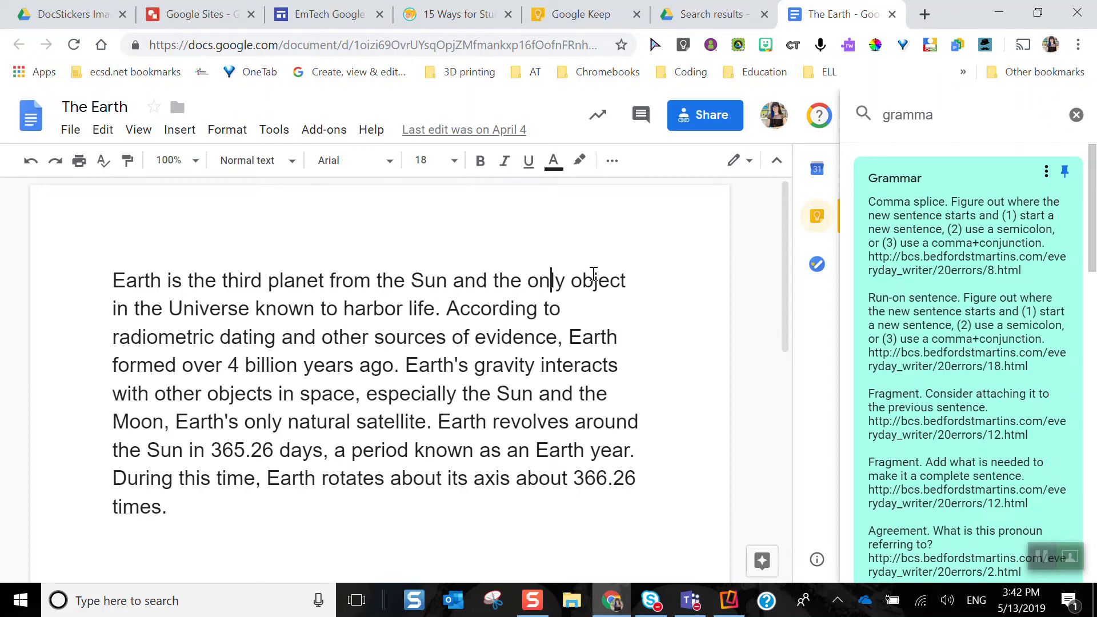
left_click_drag(634, 280, 572, 280)
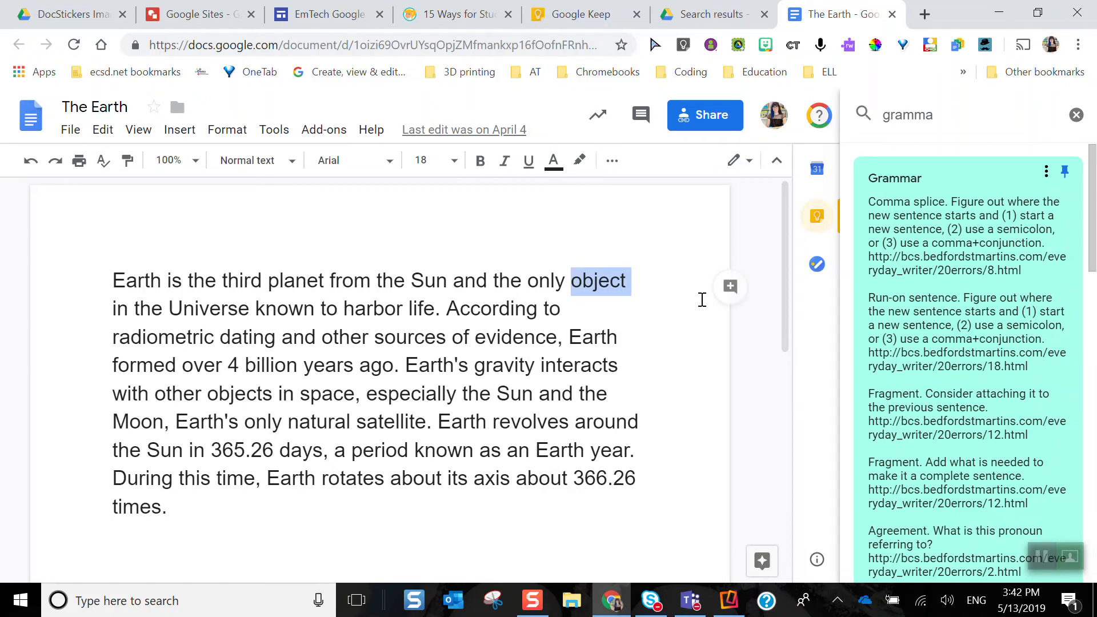
left_click(730, 286)
key("ctrl+v")
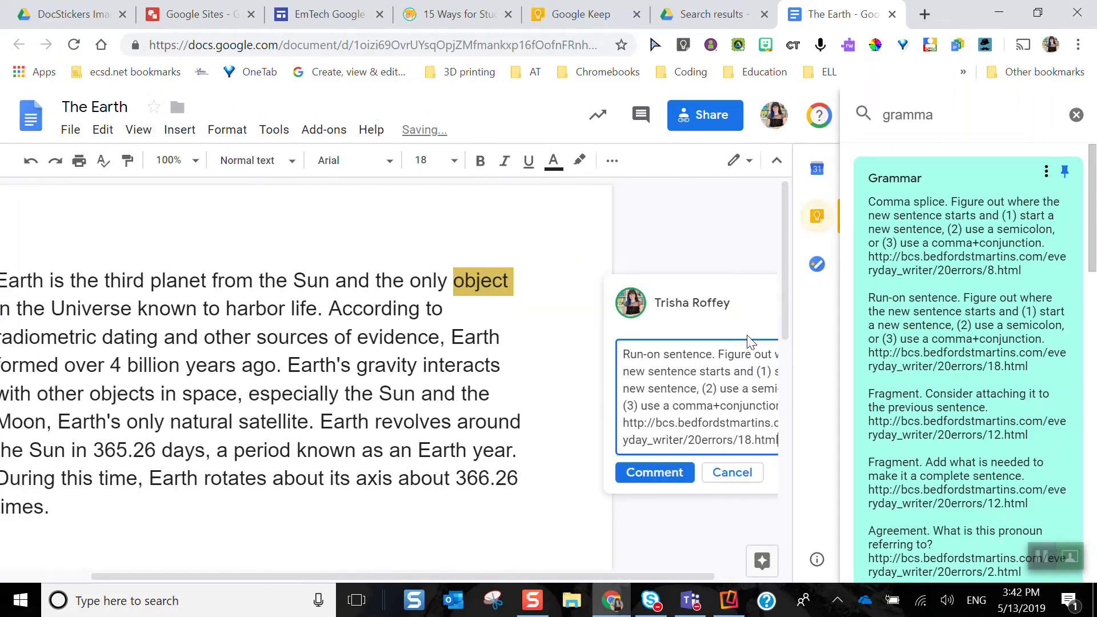
left_click(655, 474)
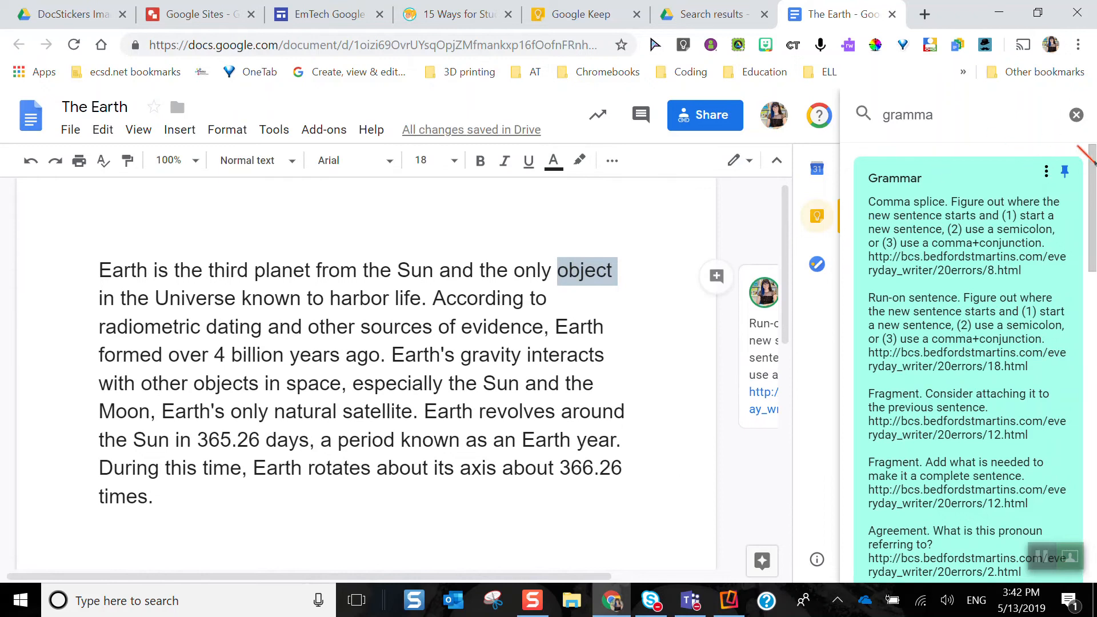
left_click(1076, 116)
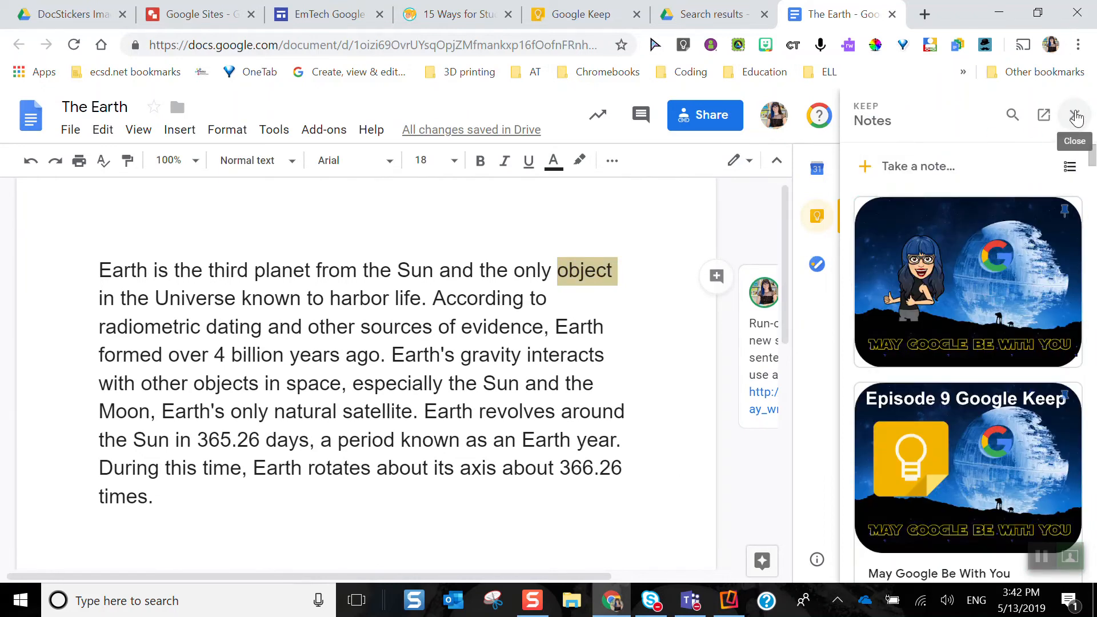
left_click(1076, 116)
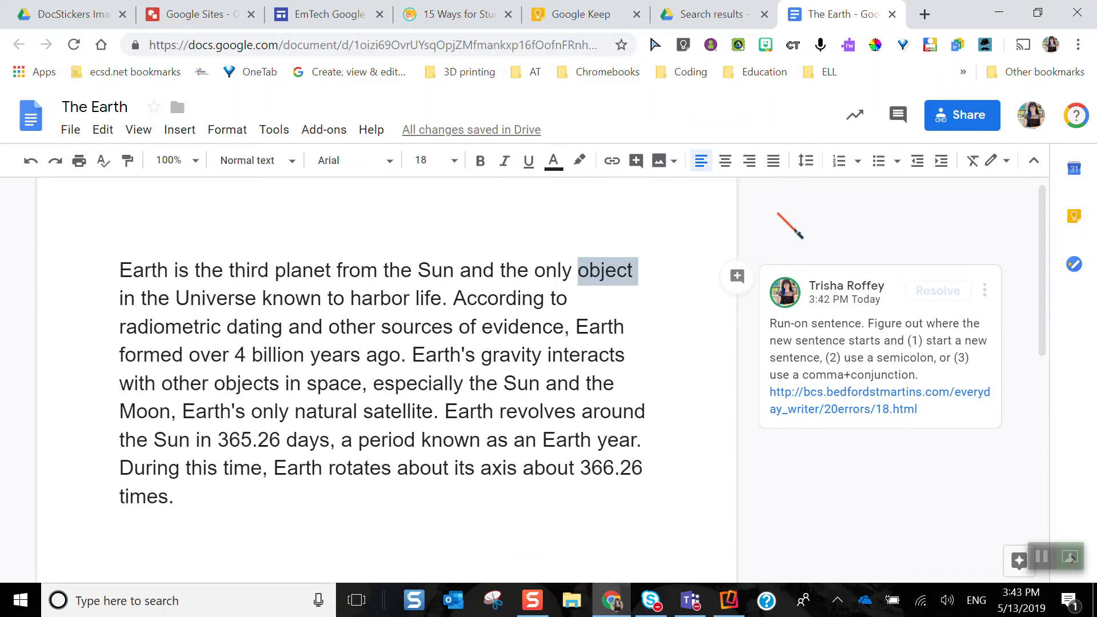
Step: Insert a blank line above the Earth paragraph and search the Keep notes for "sticker"
left_click(125, 263)
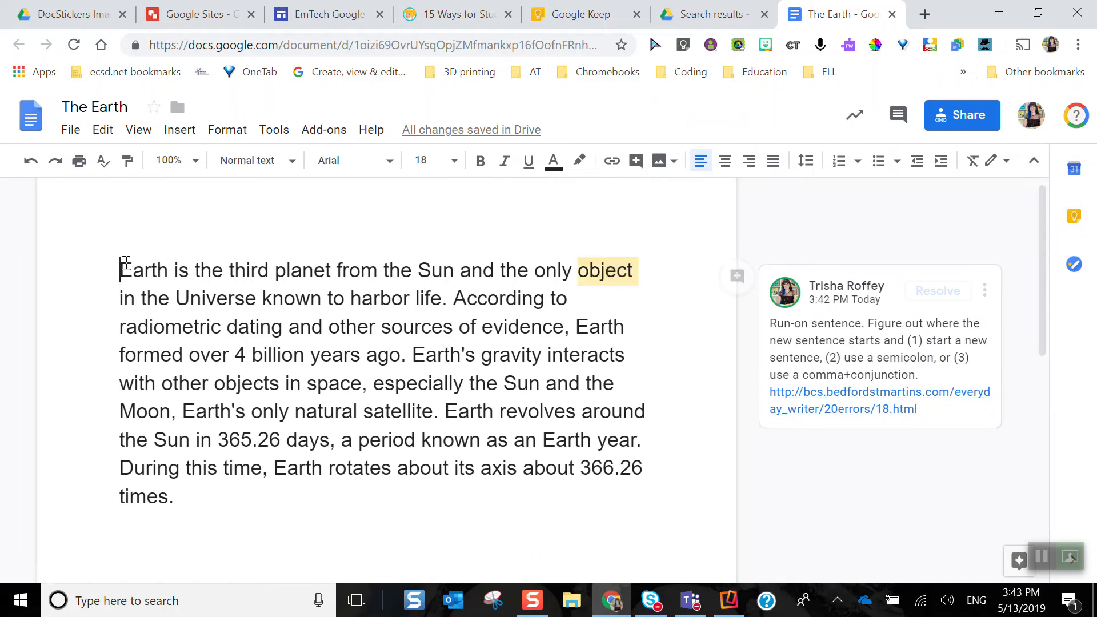
key("Return")
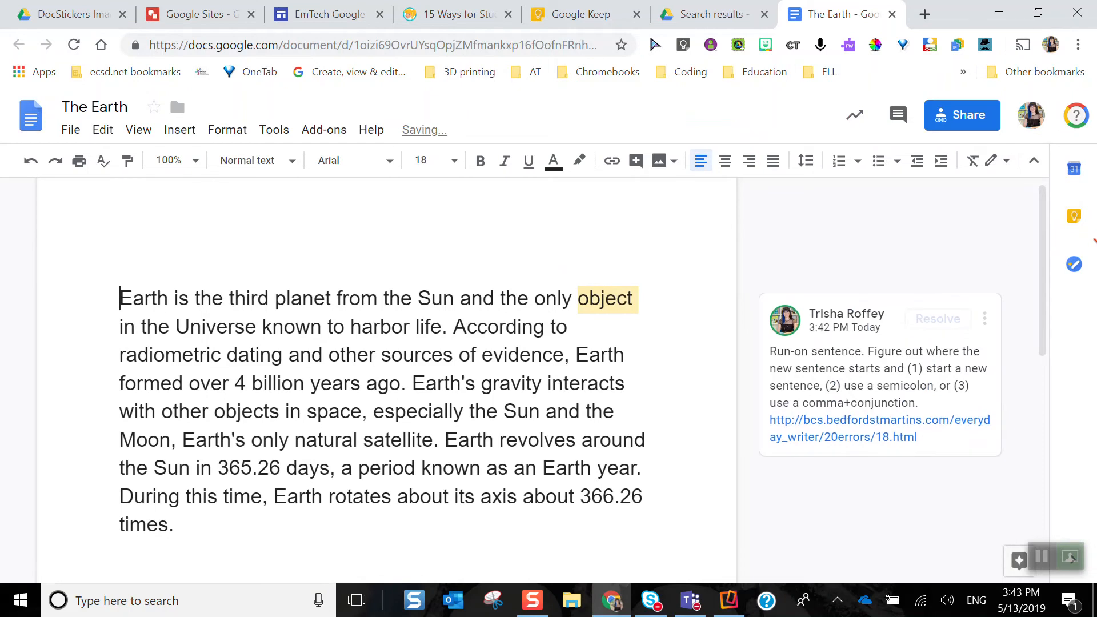
left_click(1074, 218)
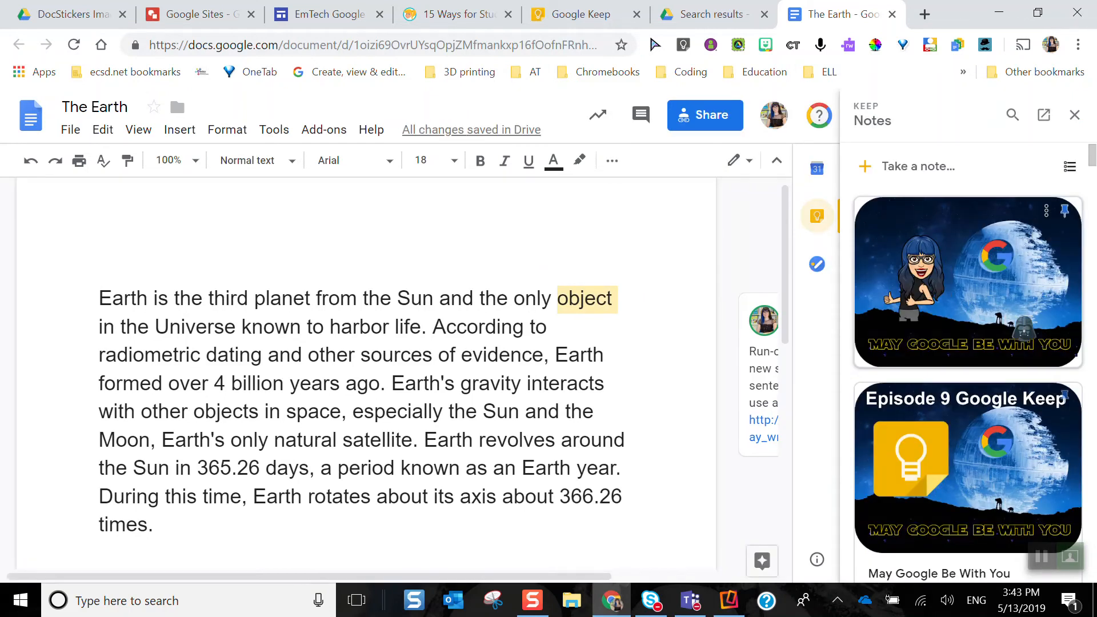
scroll(999, 245, "down", 9)
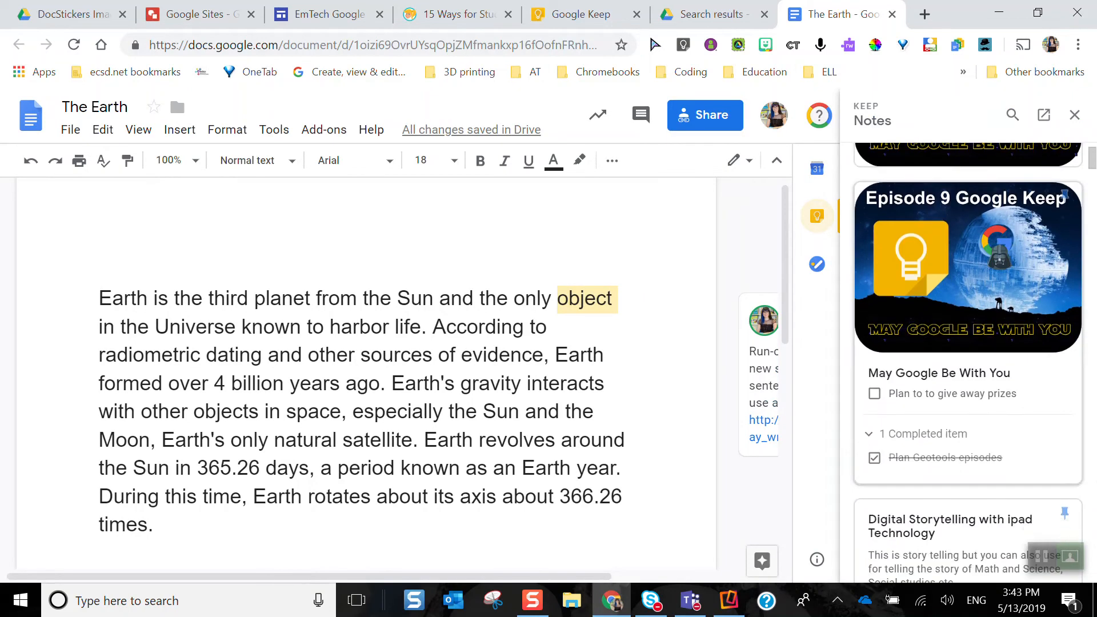
scroll(999, 244, "up", 9)
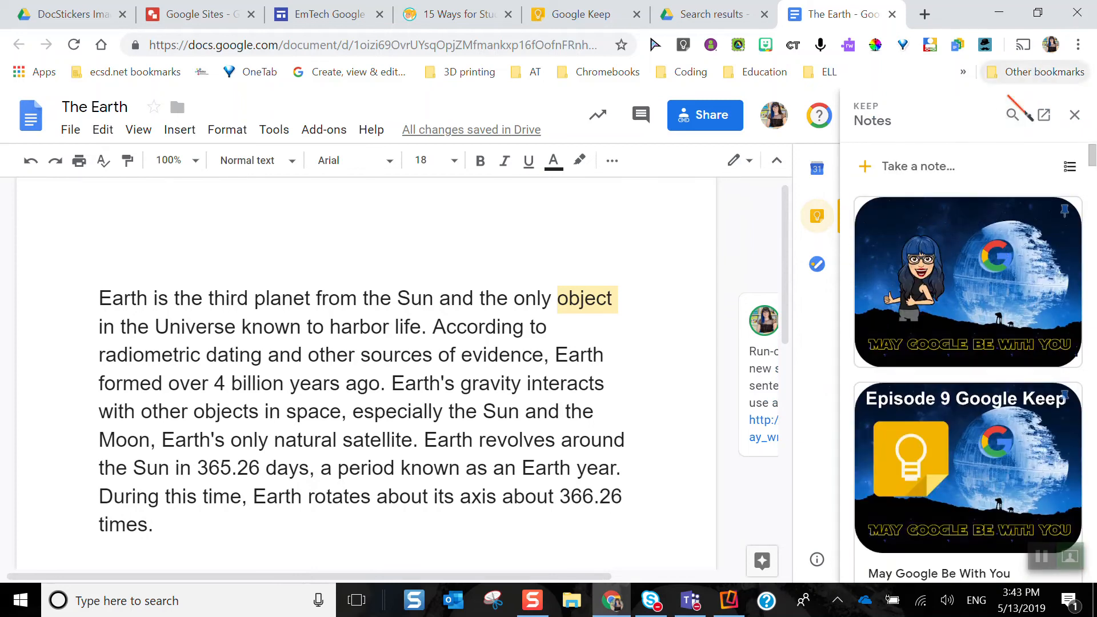
left_click(1013, 115)
type("sticker")
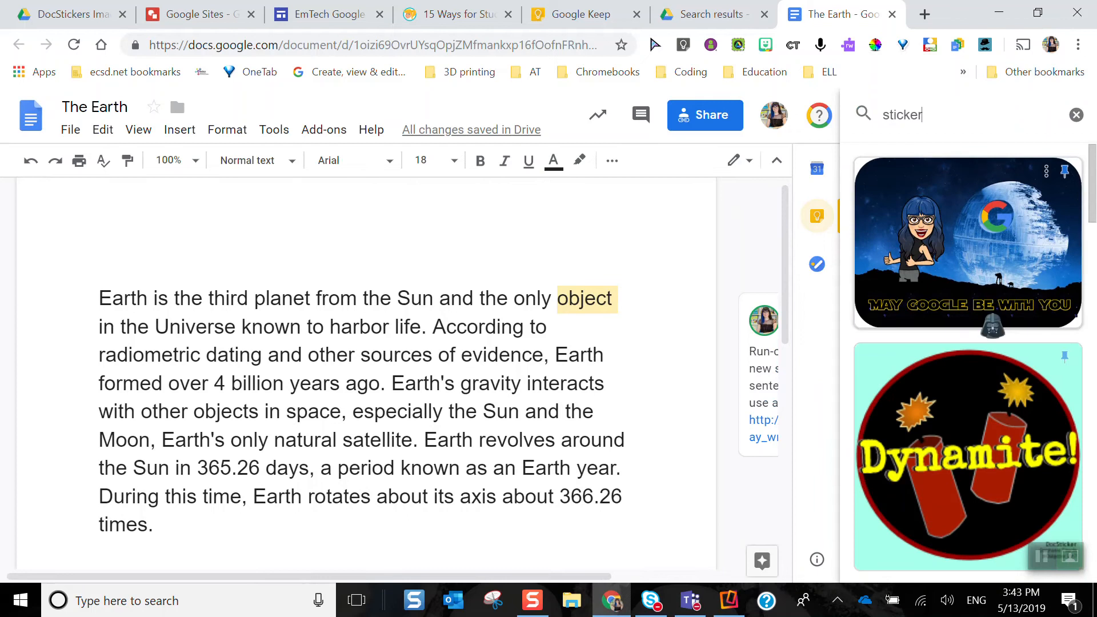
scroll(993, 324, "down", 15)
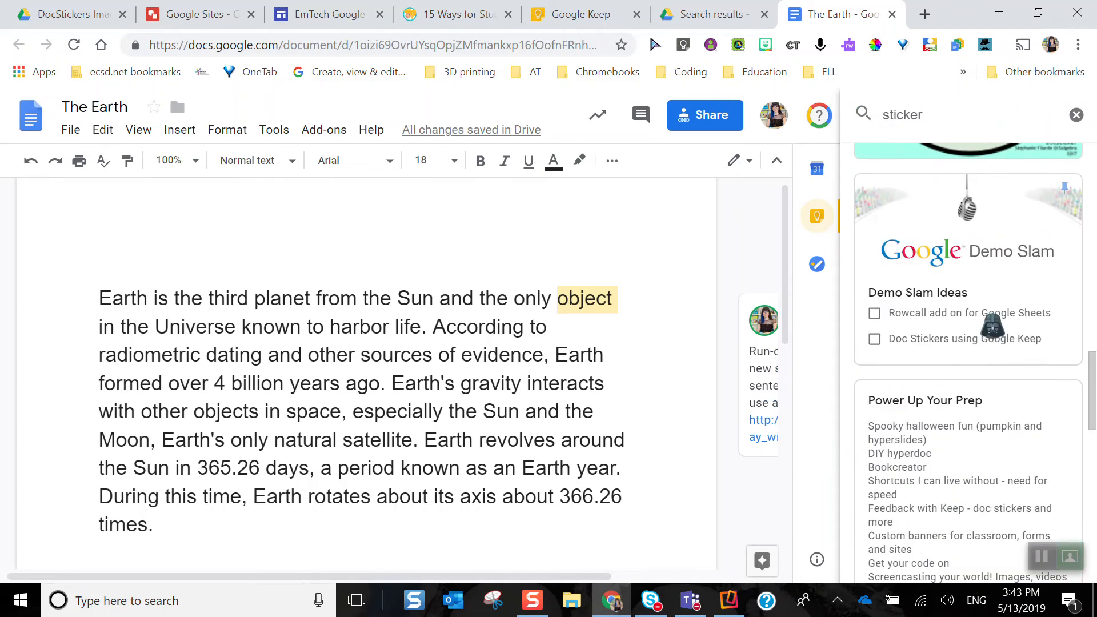
scroll(993, 320, "up", 5)
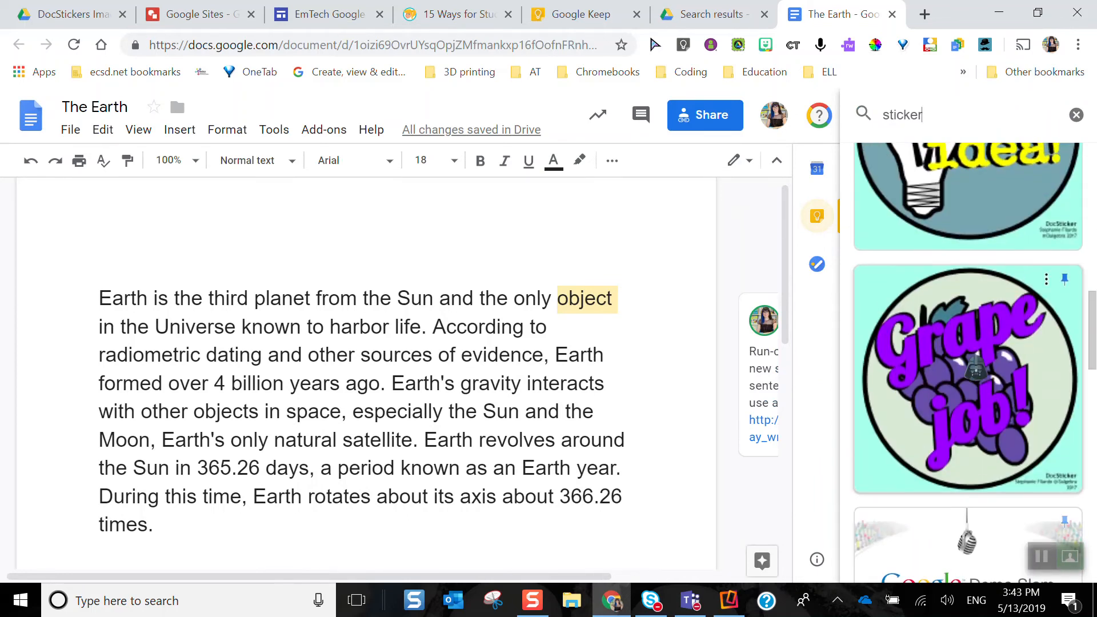
Step: Place the "Grape job!" sticker from its Keep note above the Earth paragraph and close the Keep notes
left_click_drag(967, 357, 167, 270)
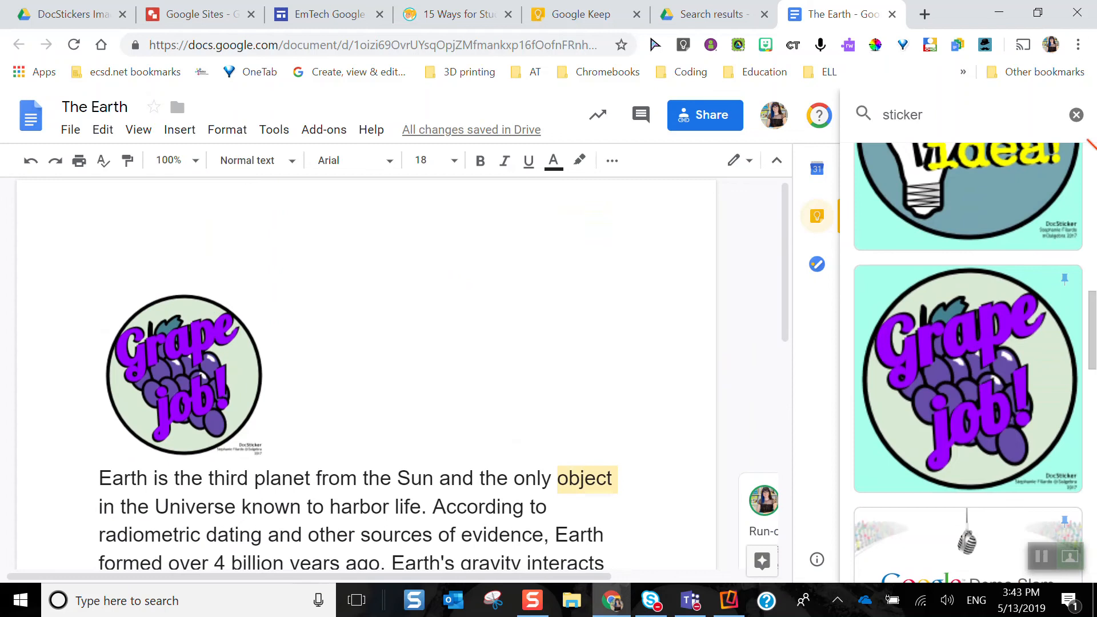
left_click(1076, 115)
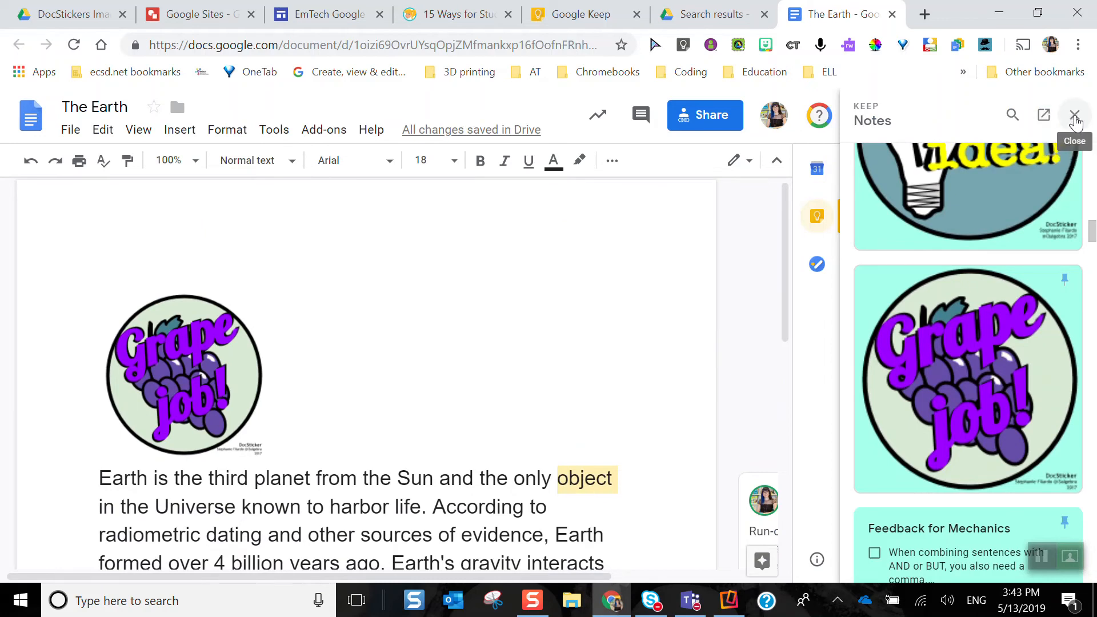
left_click(1074, 116)
Step: Resolve the run-on sentence comment and delete the "Grape job!" sticker from the document
scroll(612, 525, "down", 3)
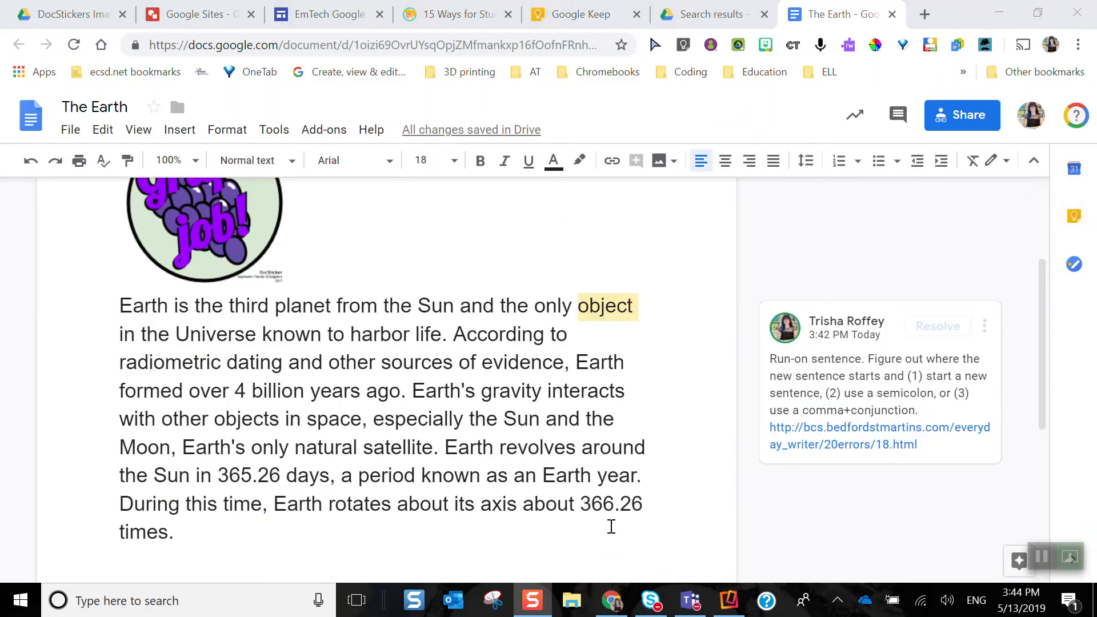
scroll(594, 350, "up", 2)
scroll(594, 349, "down", 1)
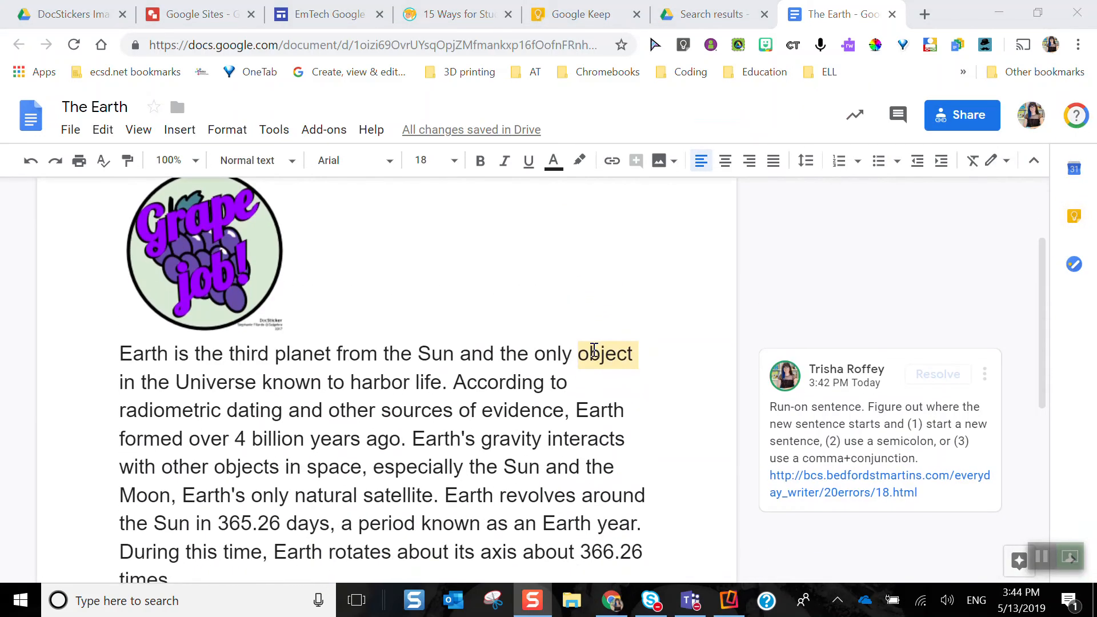
left_click(936, 374)
left_click(195, 240)
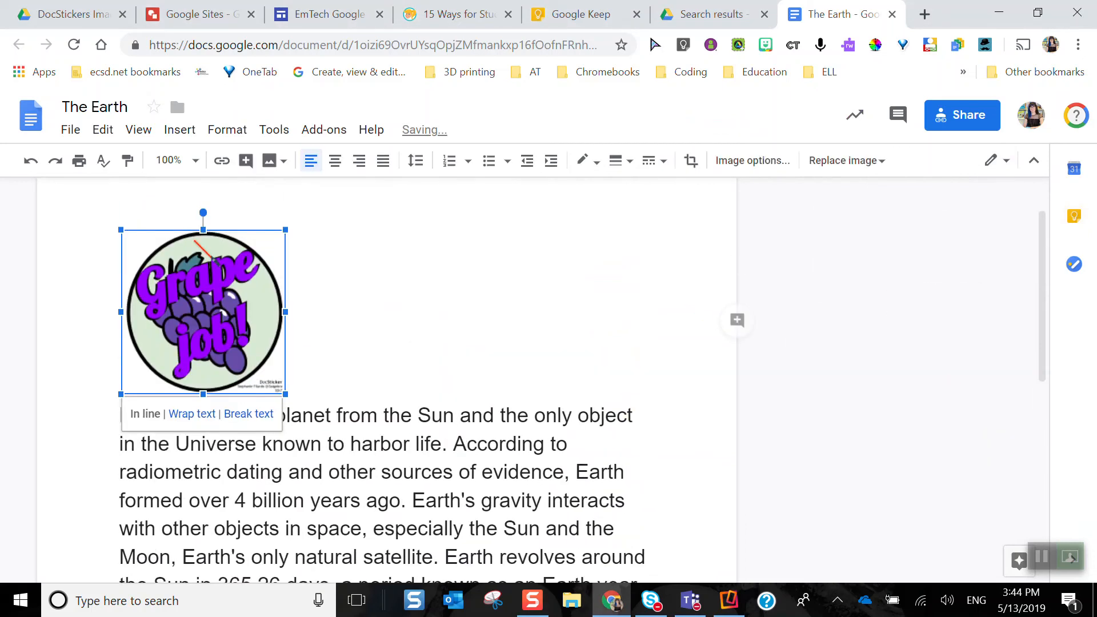
key("Delete")
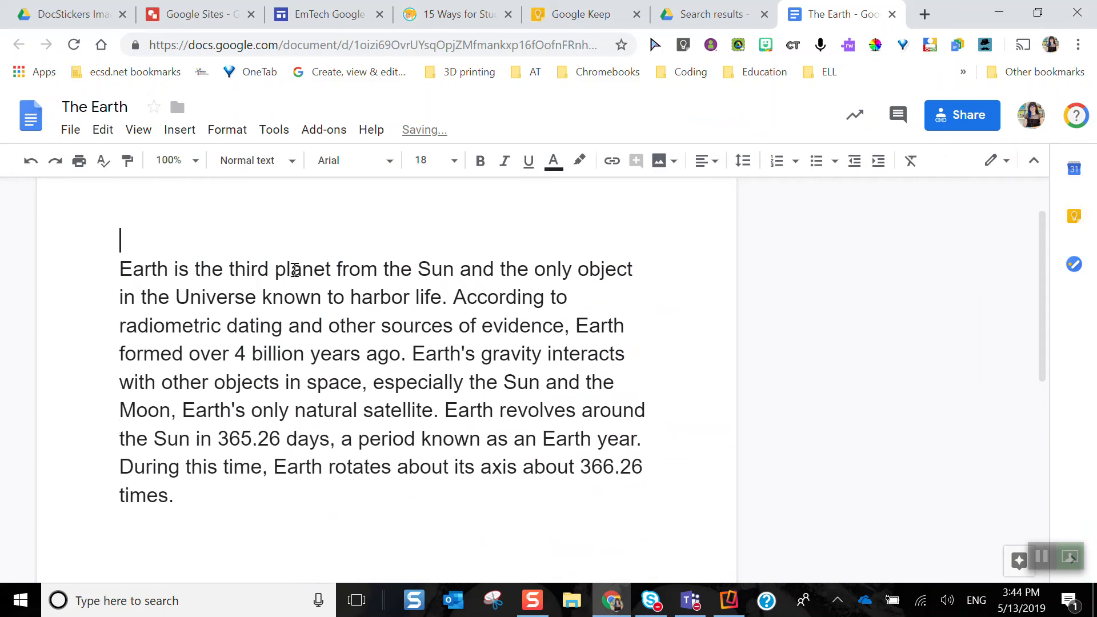
Step: Create a Keep note linked to this document, titled "Earth" with the text "Remember this"
scroll(364, 369, "down", 3)
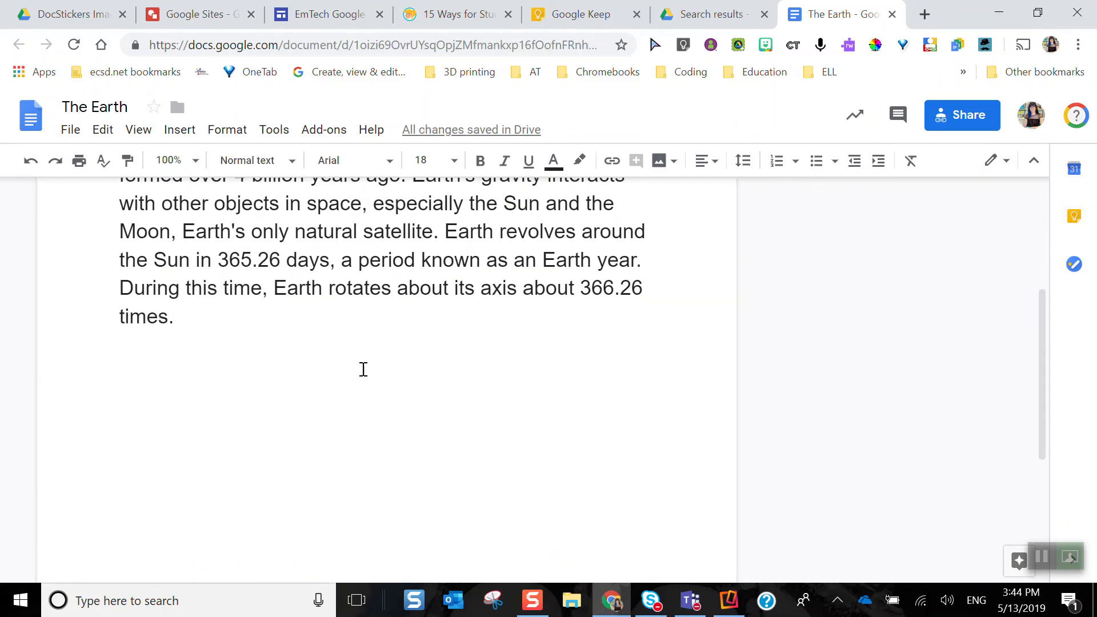
left_click(1074, 222)
left_click(908, 167)
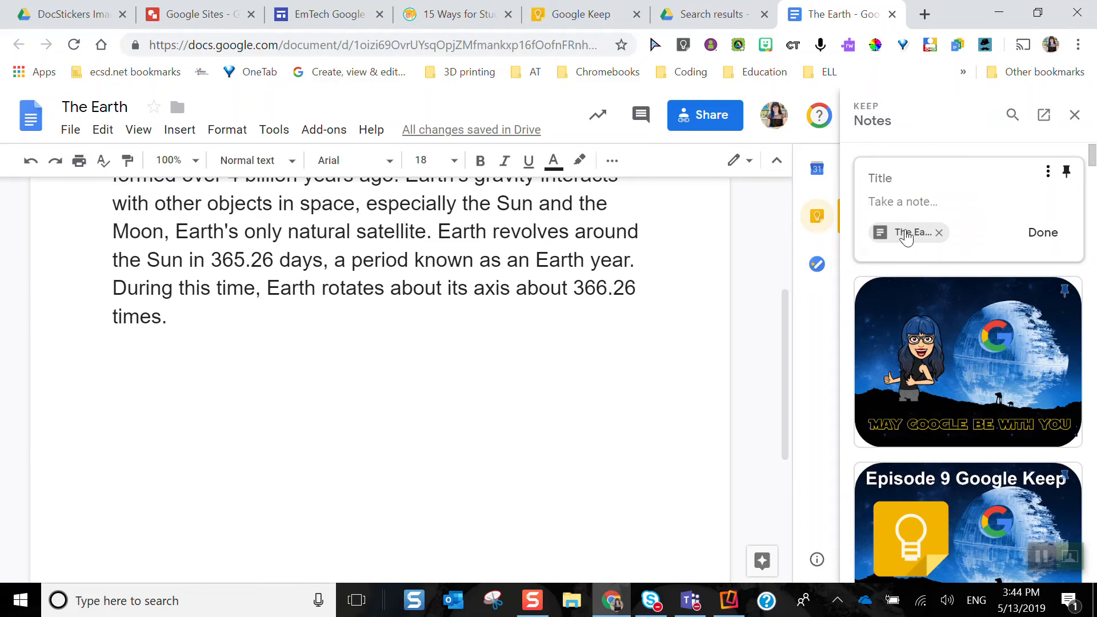
type("E")
type("Remember this")
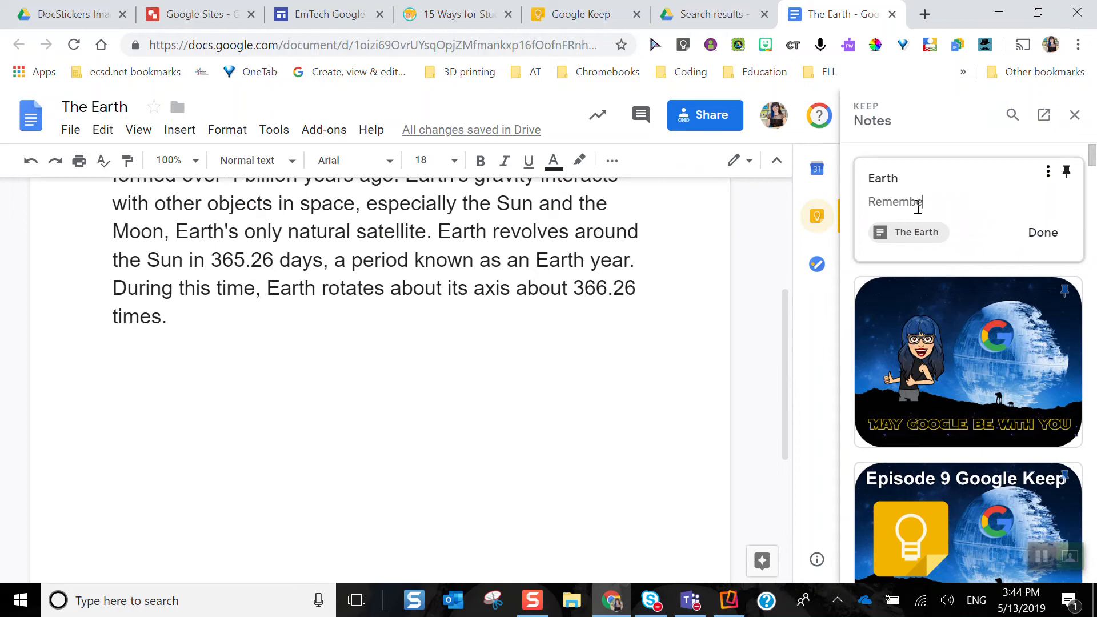
left_click(1048, 172)
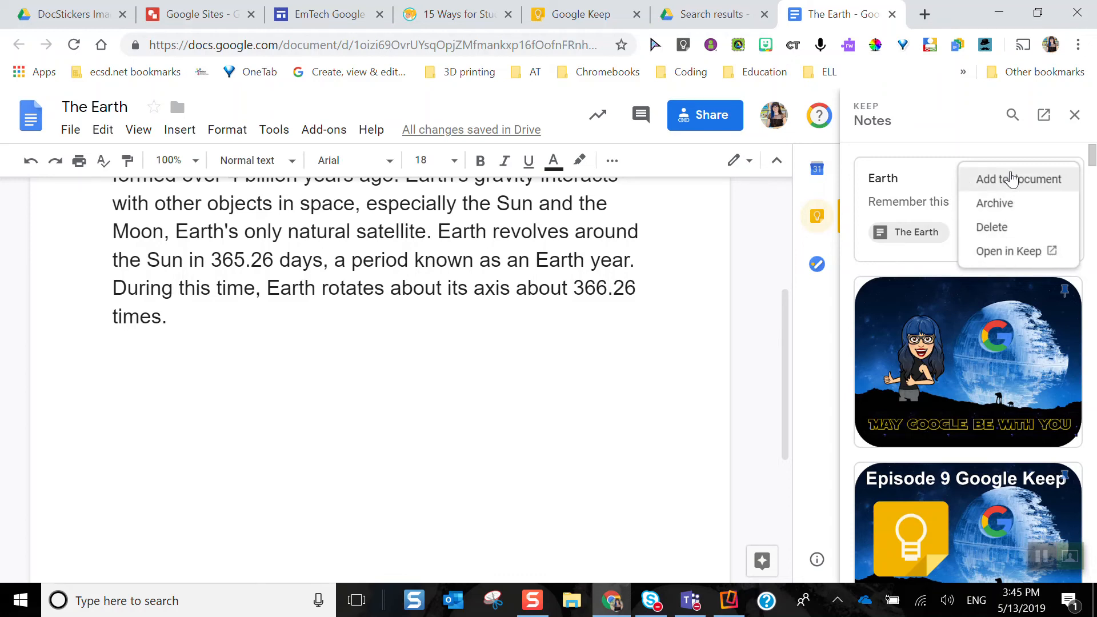
left_click(940, 179)
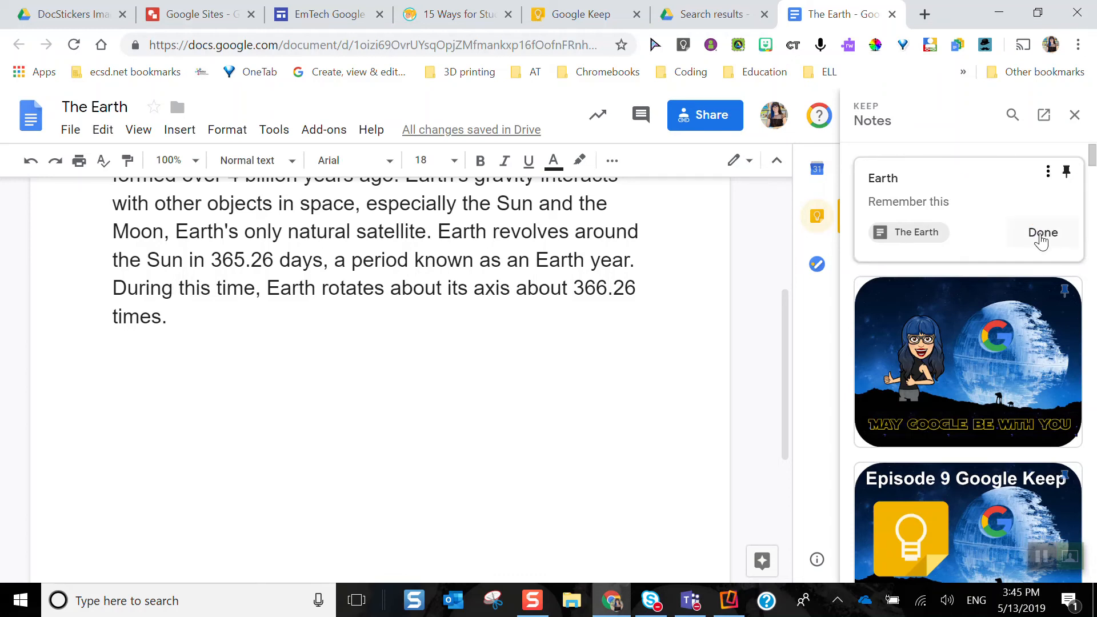
left_click(1040, 234)
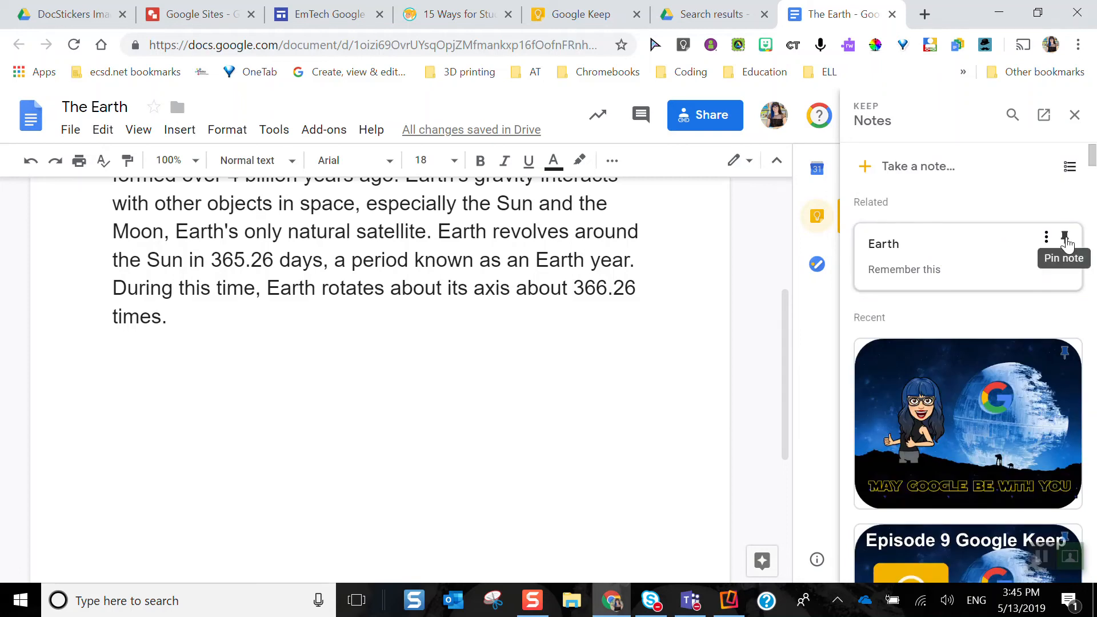
Step: Add the contents of the Keep note "Digital Storytelling with ipad Technology" to the document
scroll(960, 305, "down", 8)
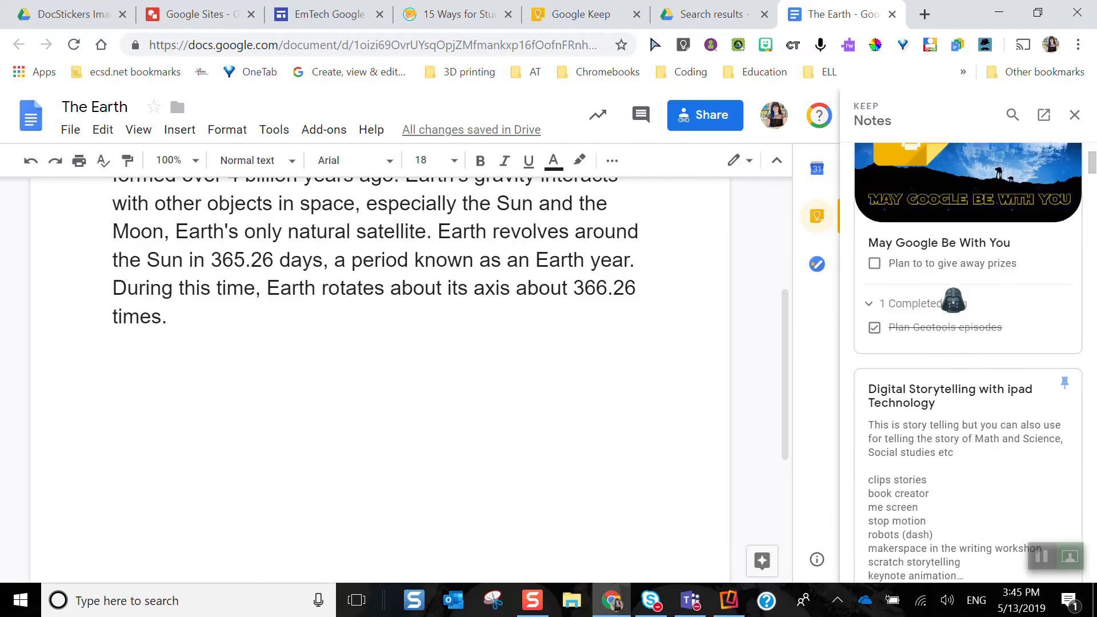
scroll(953, 300, "down", 3)
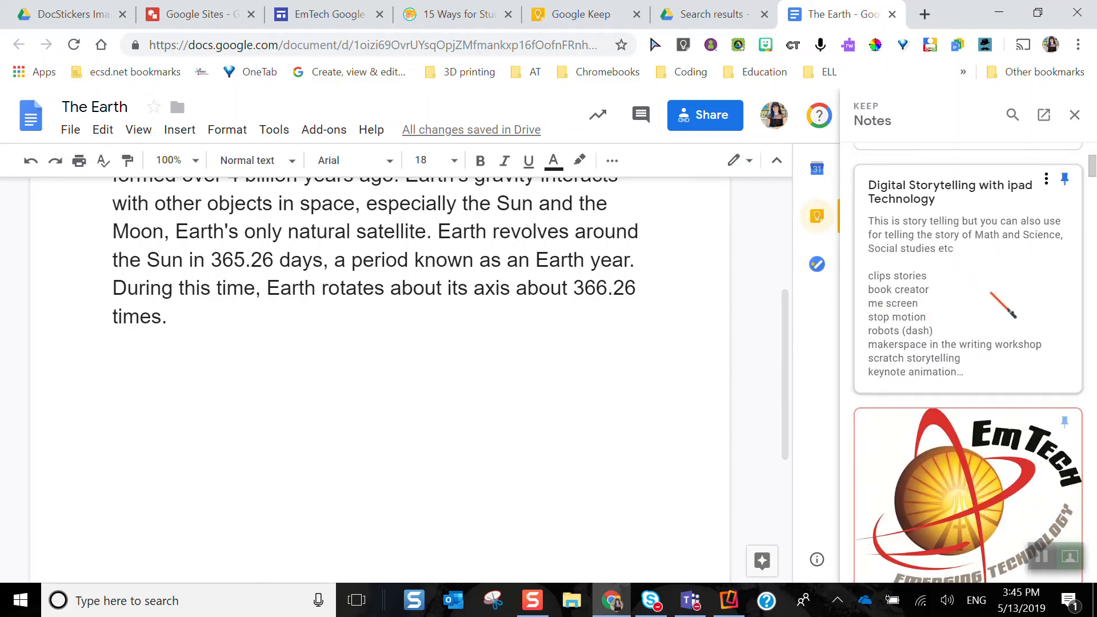
left_click(960, 279)
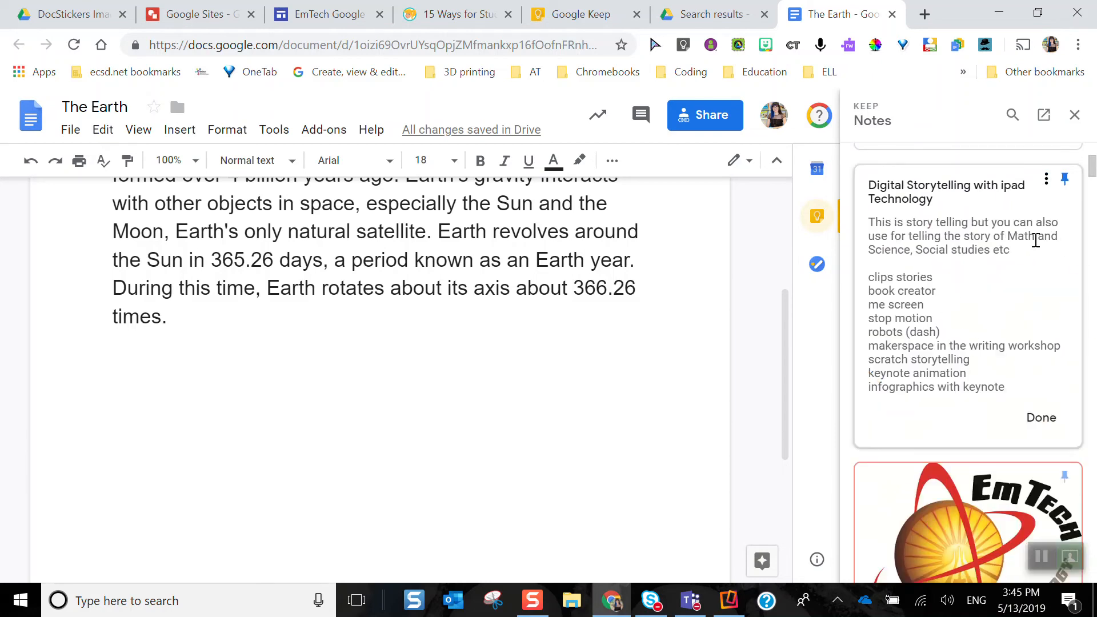
left_click(1046, 179)
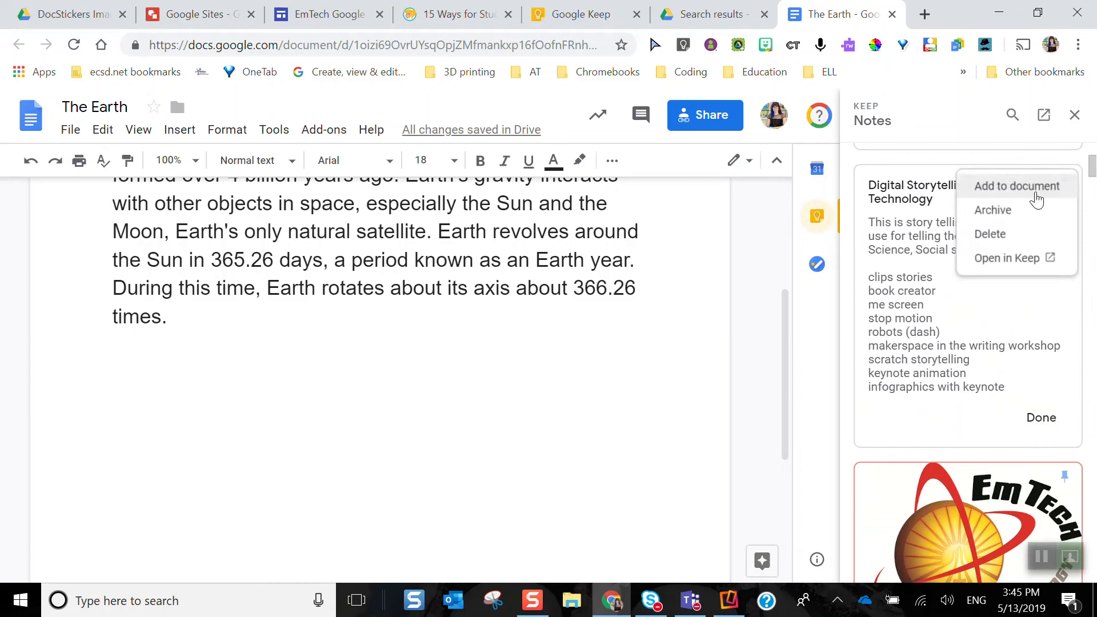
left_click(1015, 196)
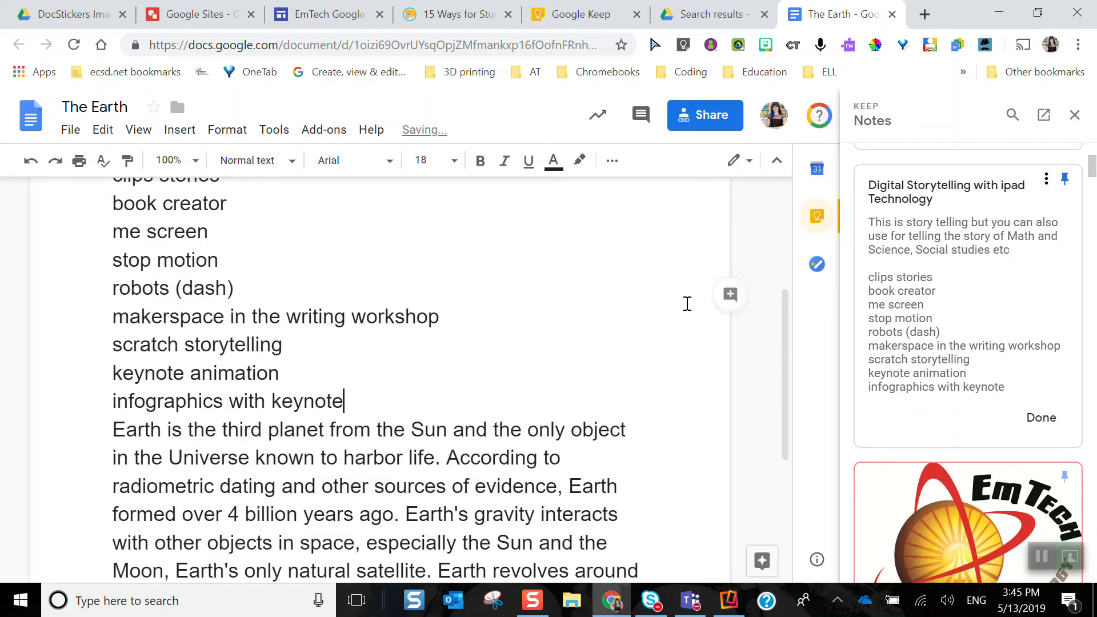
Step: Insert two line breaks after "infographics with keynote" to separate the added note text from the Earth paragraph
scroll(687, 304, "down", 2)
scroll(687, 304, "up", 6)
scroll(687, 304, "down", 3)
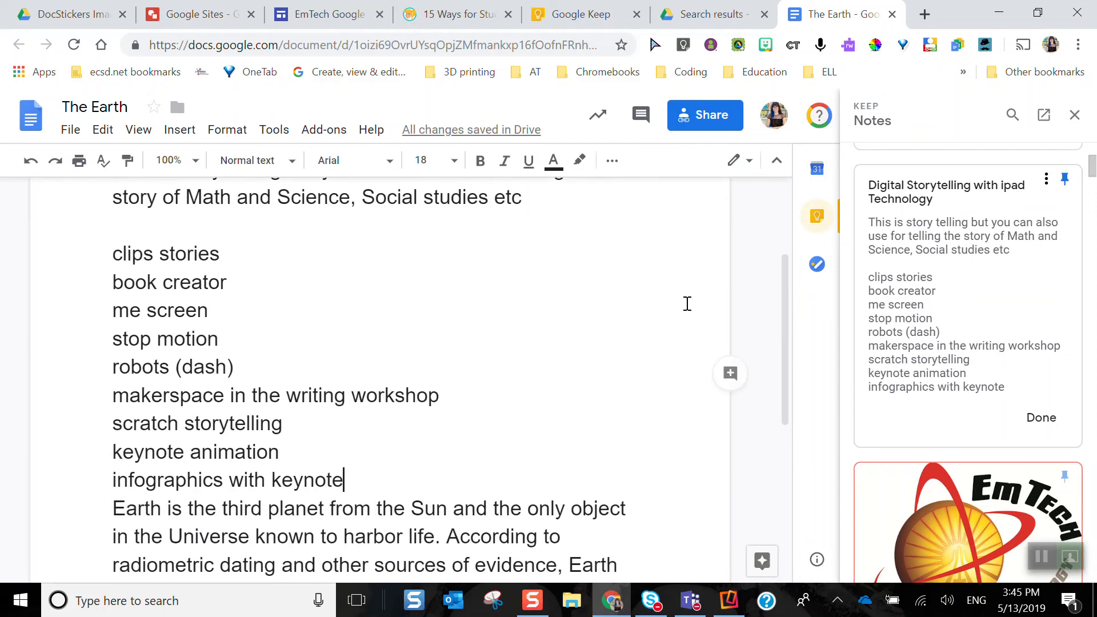
scroll(687, 304, "down", 1)
key("Return")
key("Return")
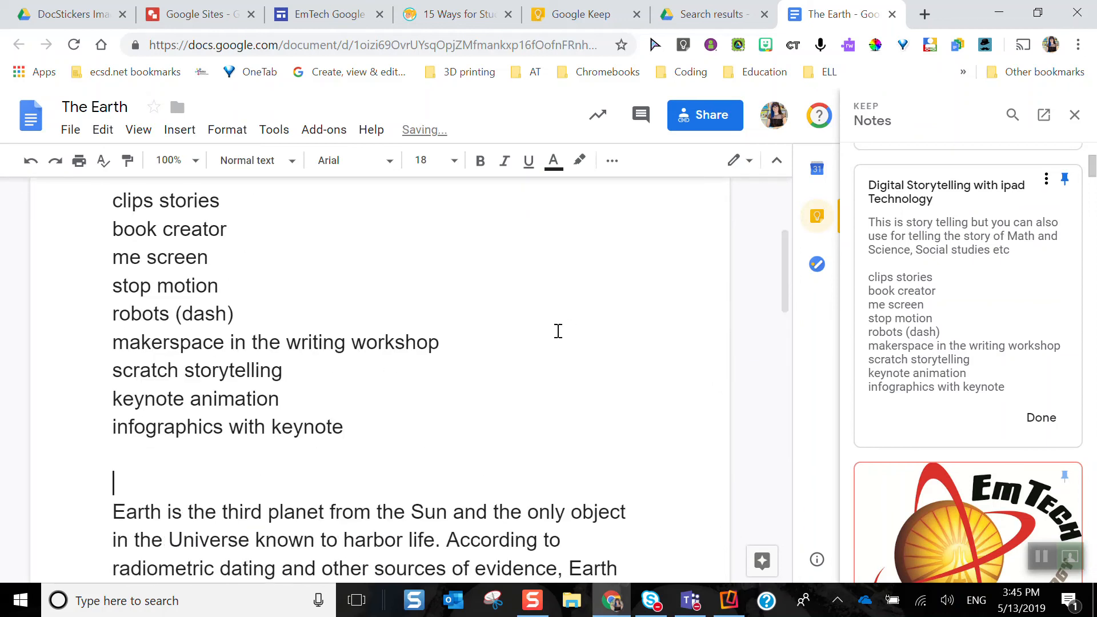
scroll(574, 348, "up", 3)
scroll(574, 348, "down", 2)
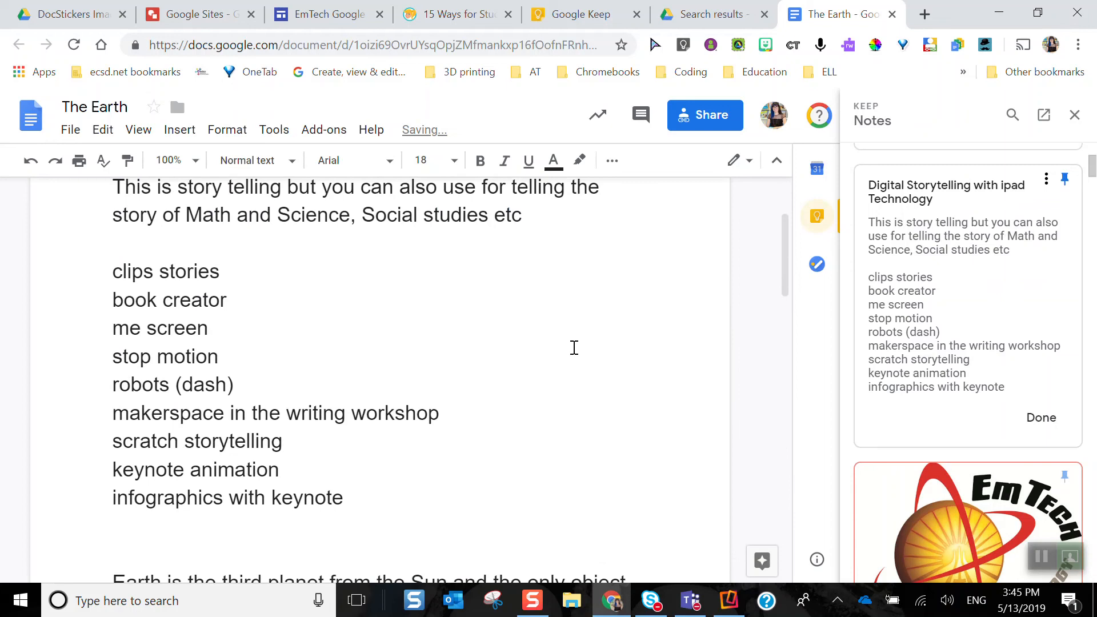
Step: Close the "Digital Storytelling with ipad Technology" note in the Keep notes beside the document
left_click(1043, 425)
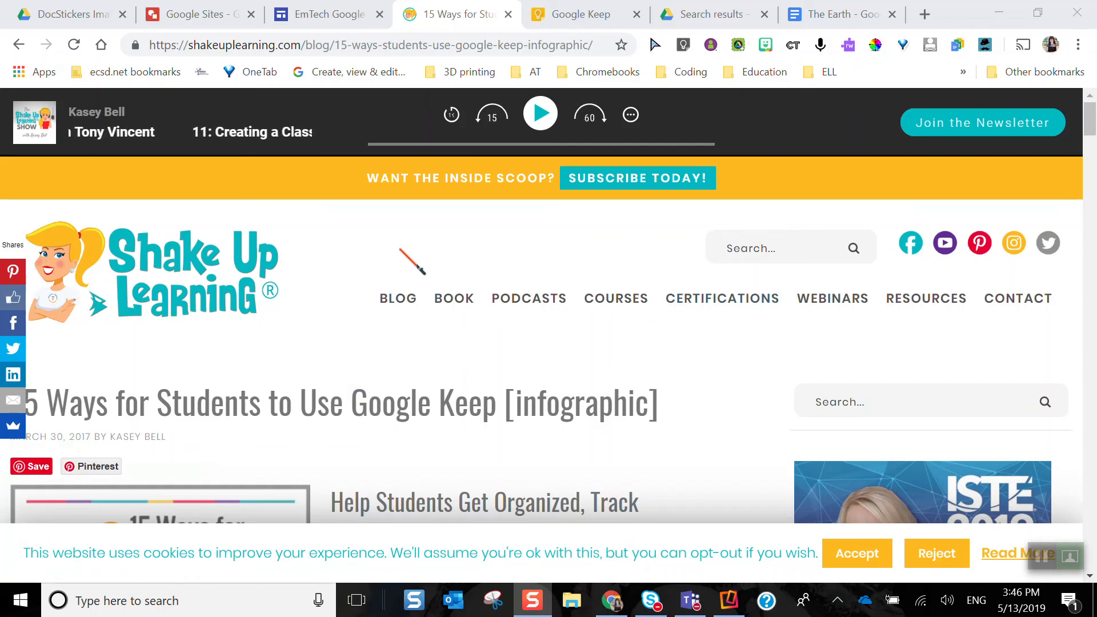
Step: Save the "15 Ways for Students to Use Google Keep" web page to Keep with the note text "Try using this for journaling"
scroll(401, 250, "down", 5)
scroll(422, 274, "down", 2)
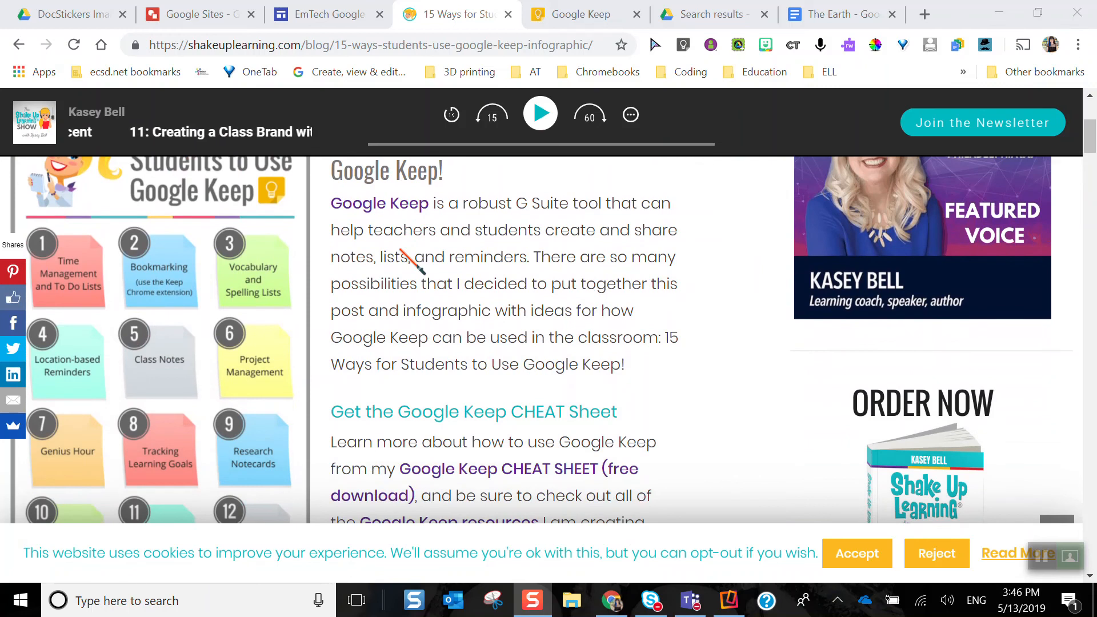
scroll(412, 260, "up", 7)
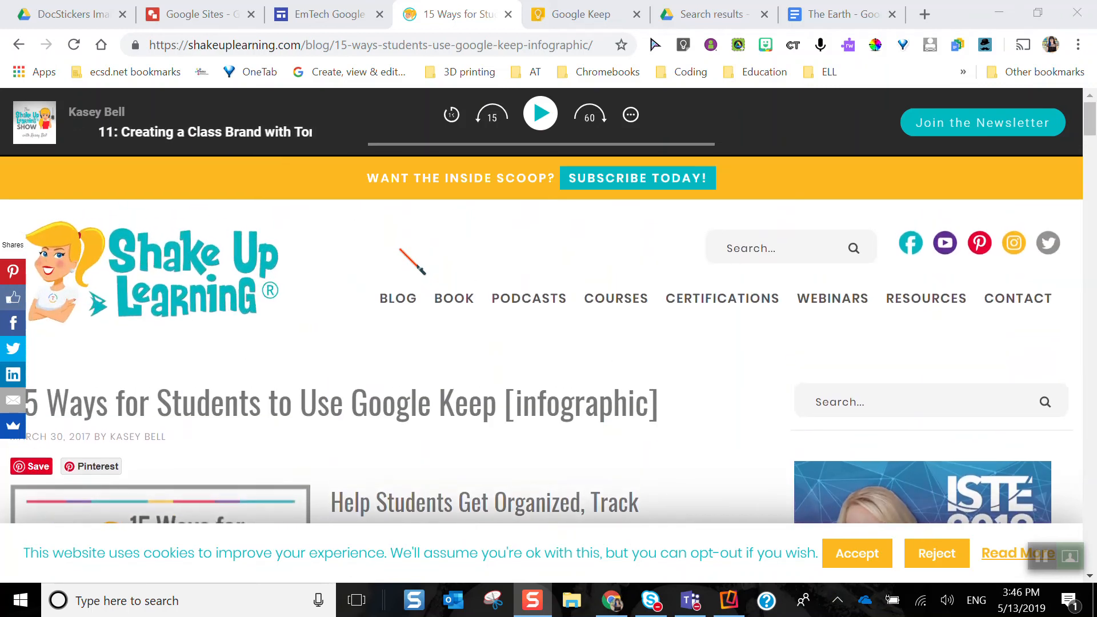
left_click(685, 43)
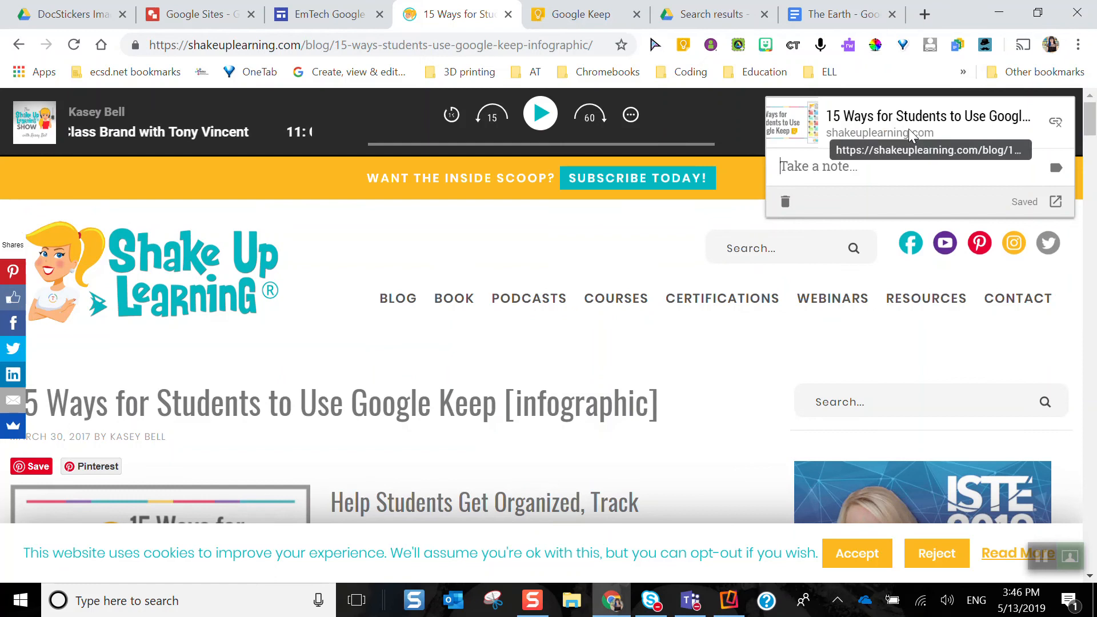
left_click(855, 168)
type("Try using this")
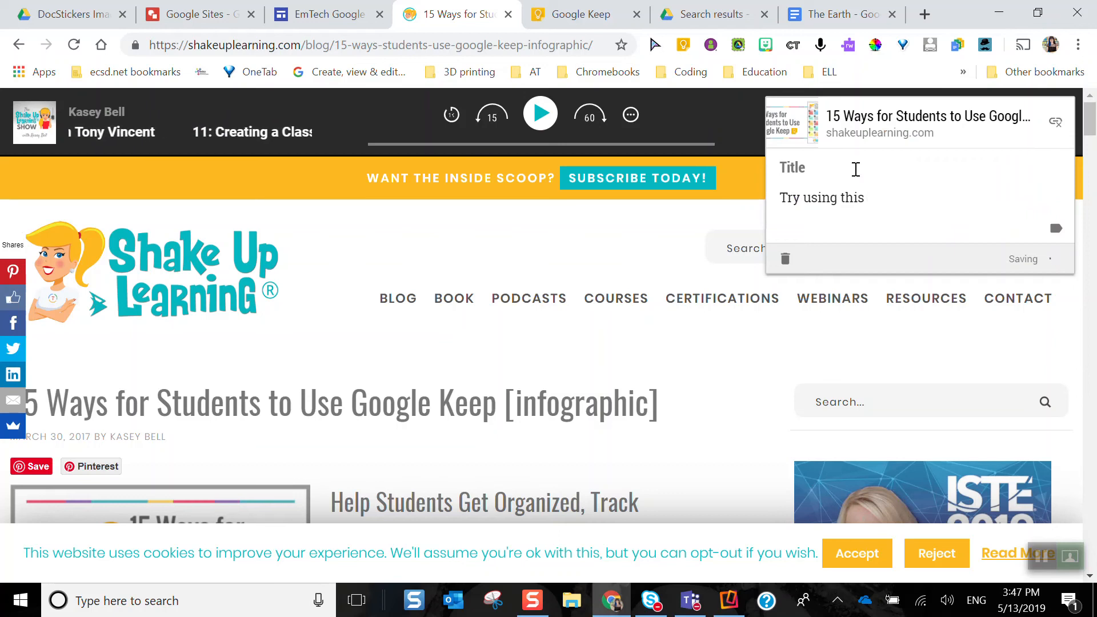
type(" for journaling")
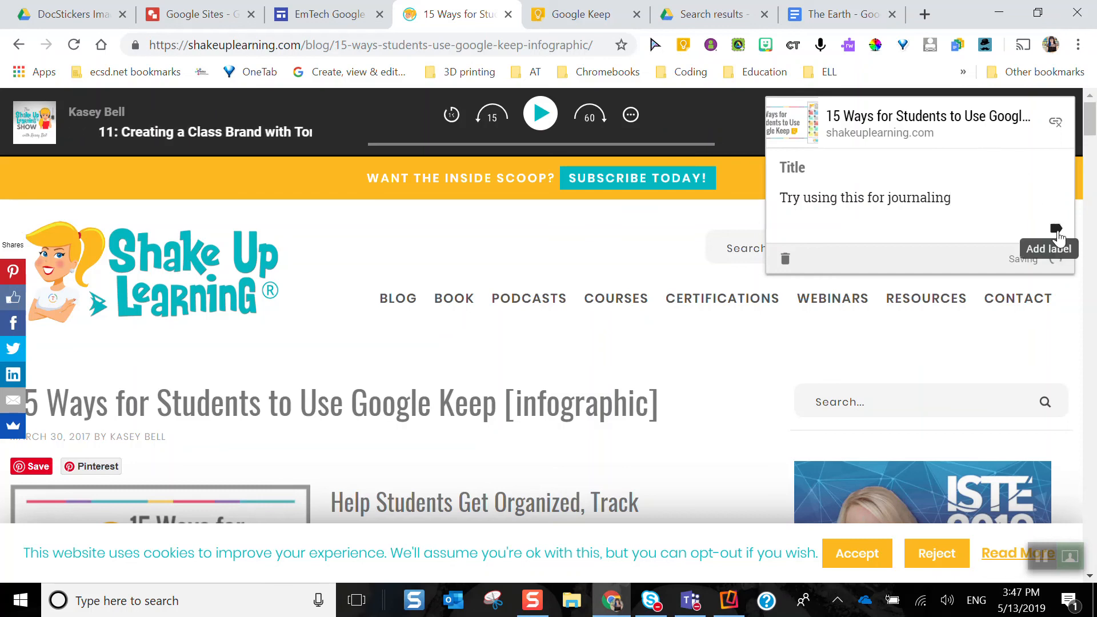
Step: Add the EmTech label to the note saved for this web page
left_click(1056, 230)
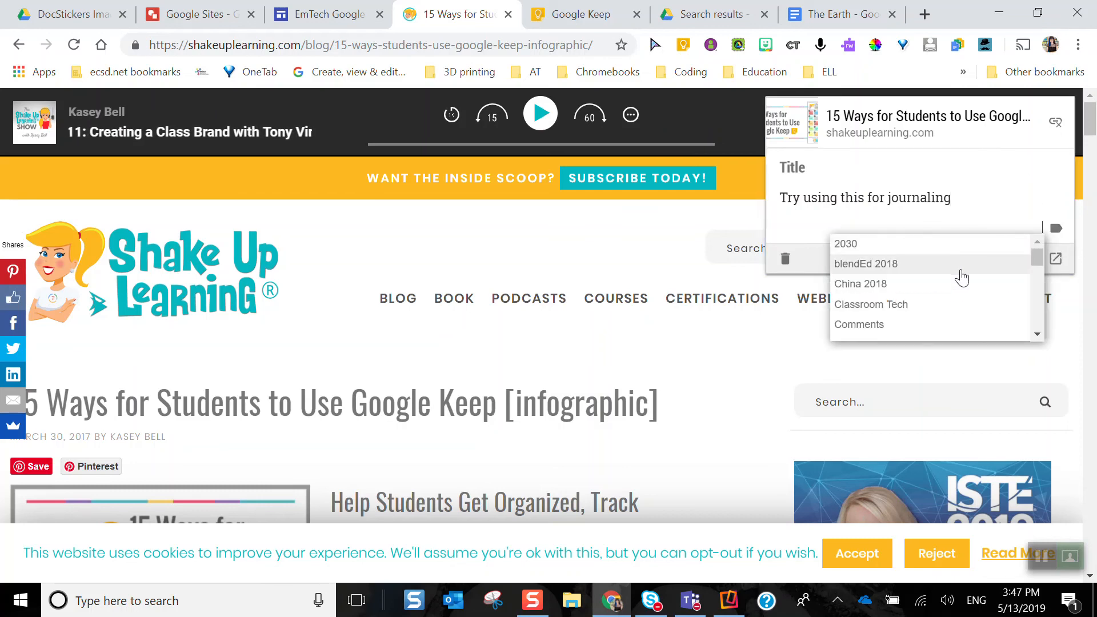
scroll(961, 278, "down", 3)
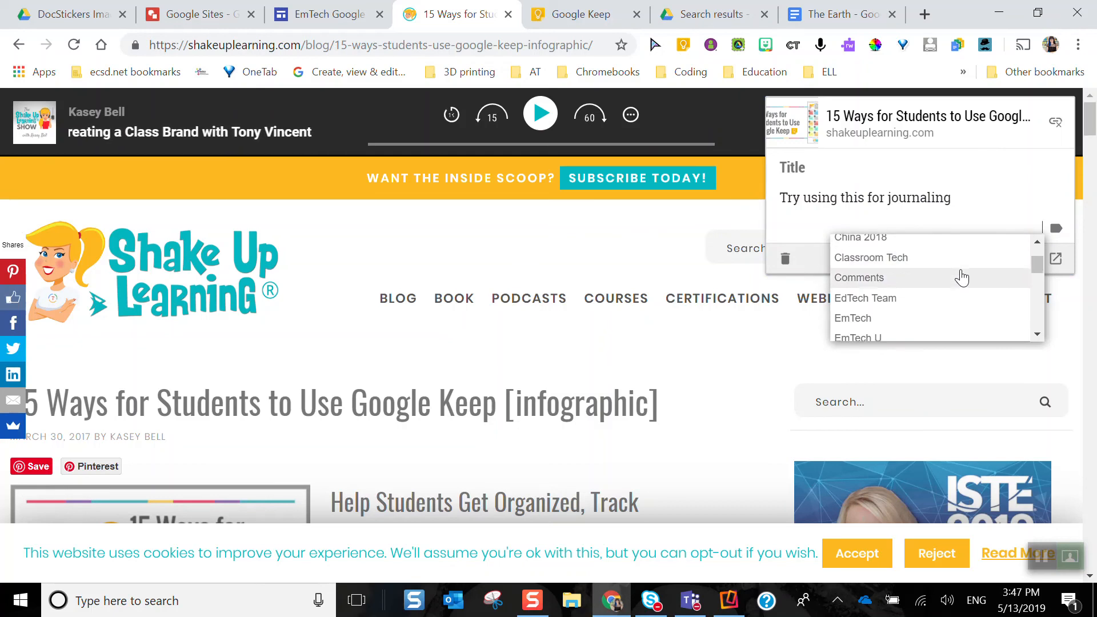
left_click(892, 319)
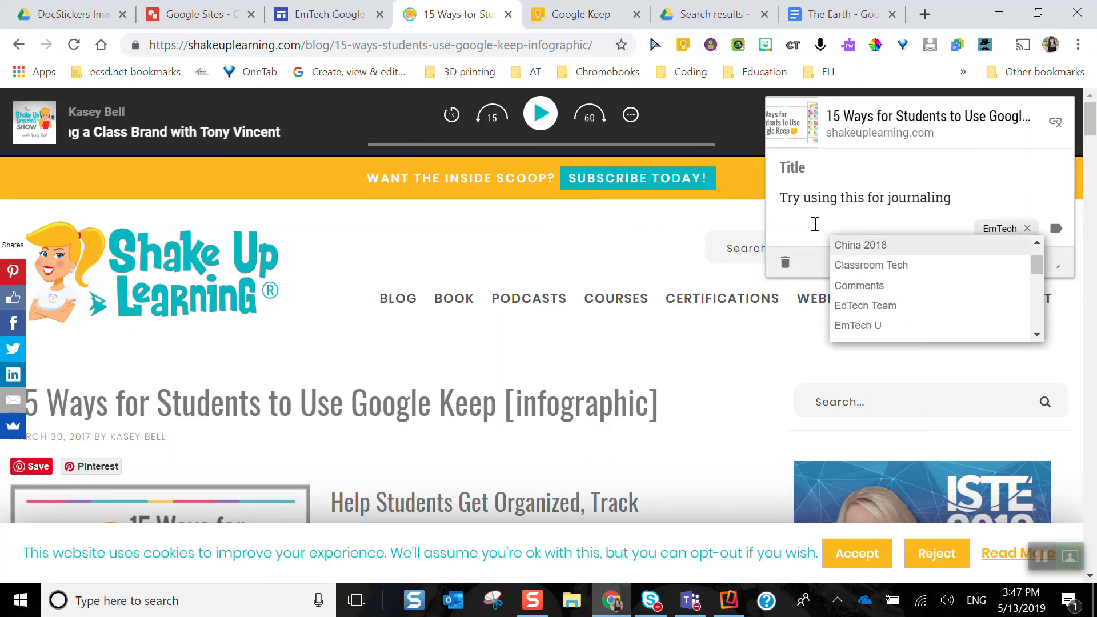
left_click(993, 169)
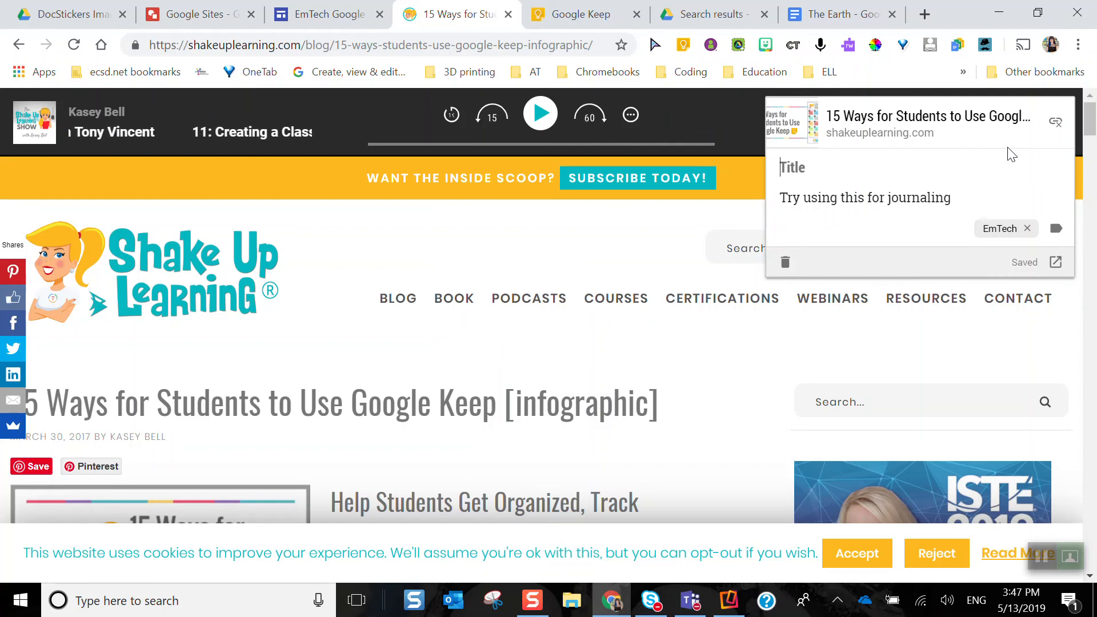
Step: Open the saved web page note in Google Keep to view it, and close it to return to all notes
left_click(1056, 262)
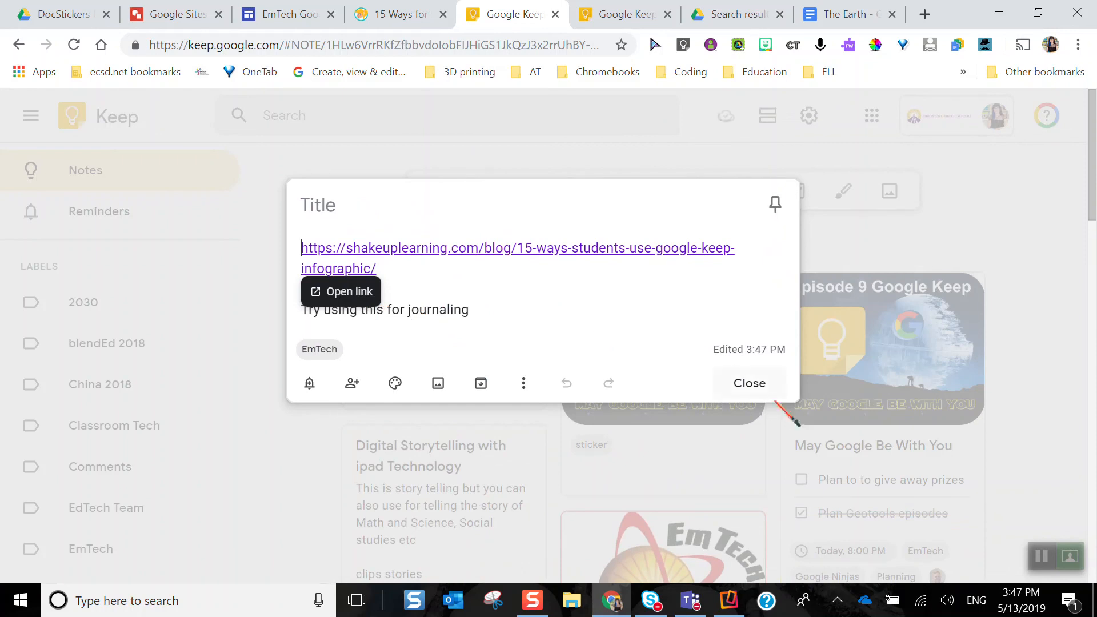
left_click(750, 385)
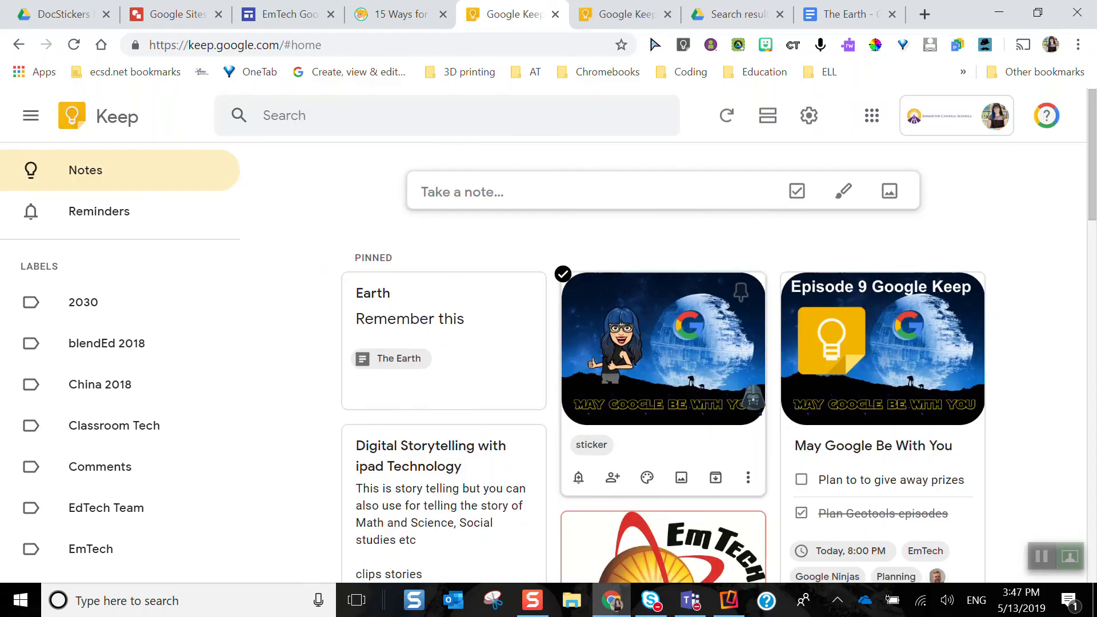
Step: Browse the Keep notes labelled ISTE 2016, including the archived ones, and return to the main notes list
scroll(206, 332, "down", 5)
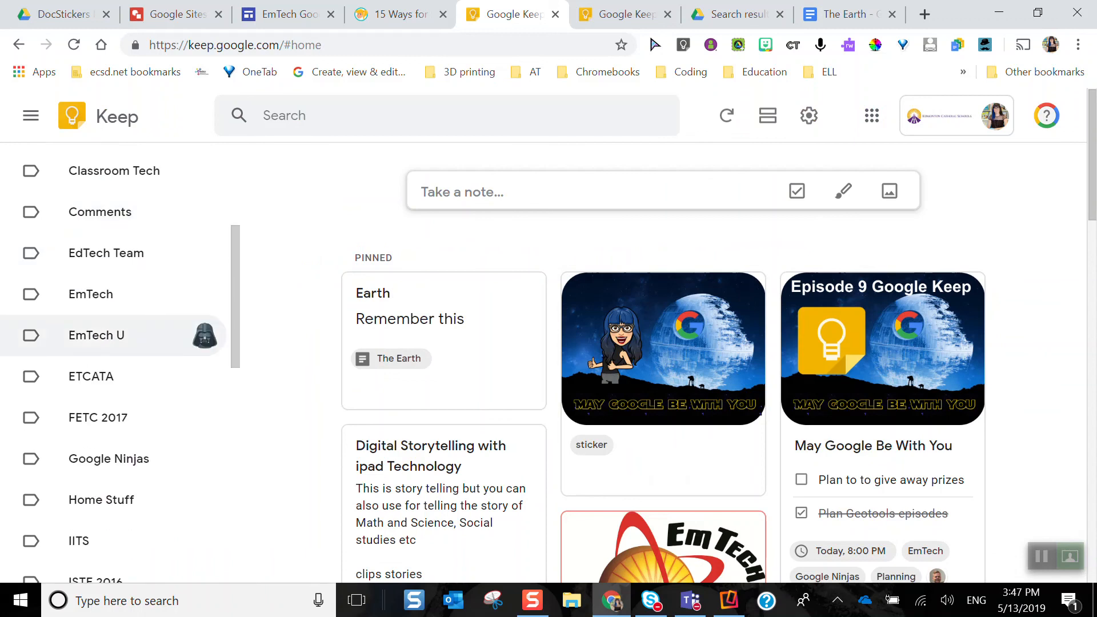
scroll(204, 335, "down", 2)
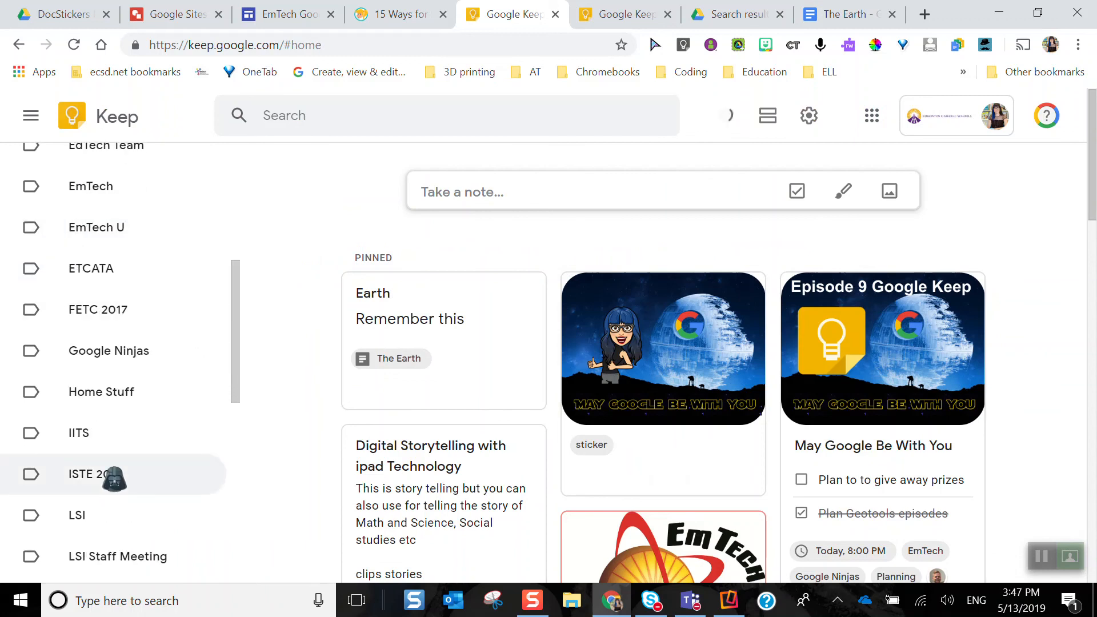
left_click(111, 475)
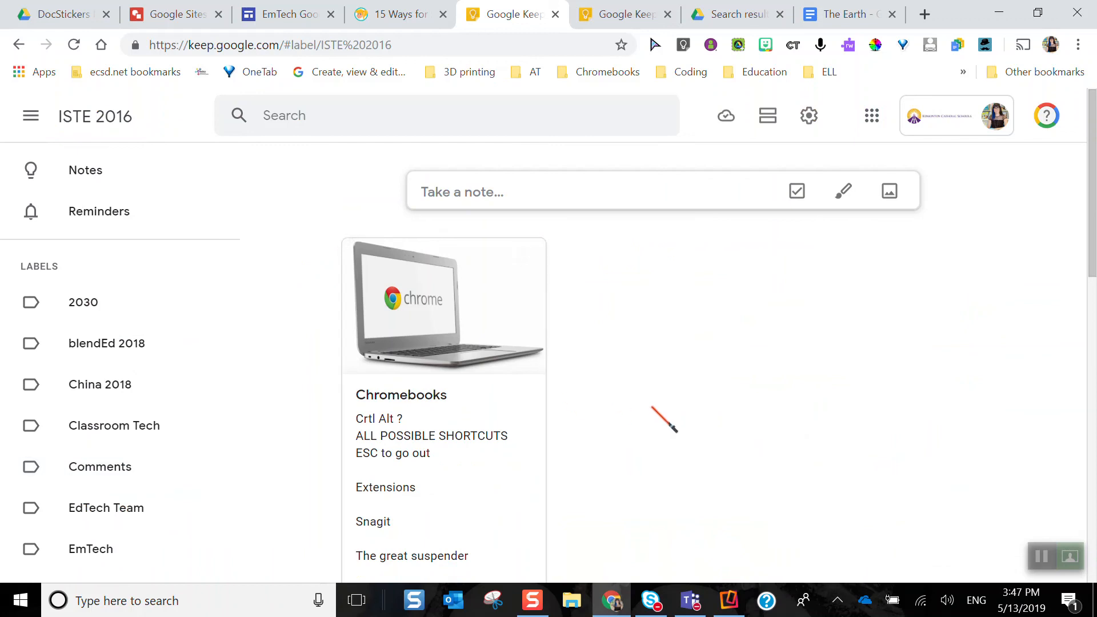
scroll(660, 415, "down", 10)
scroll(655, 412, "down", 12)
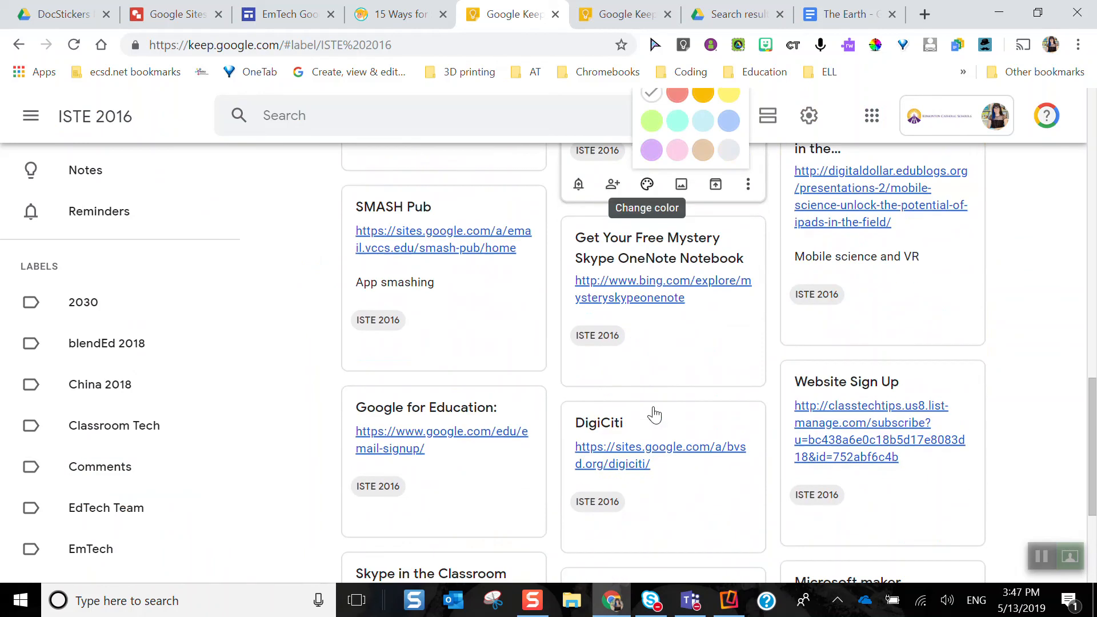
scroll(656, 413, "down", 5)
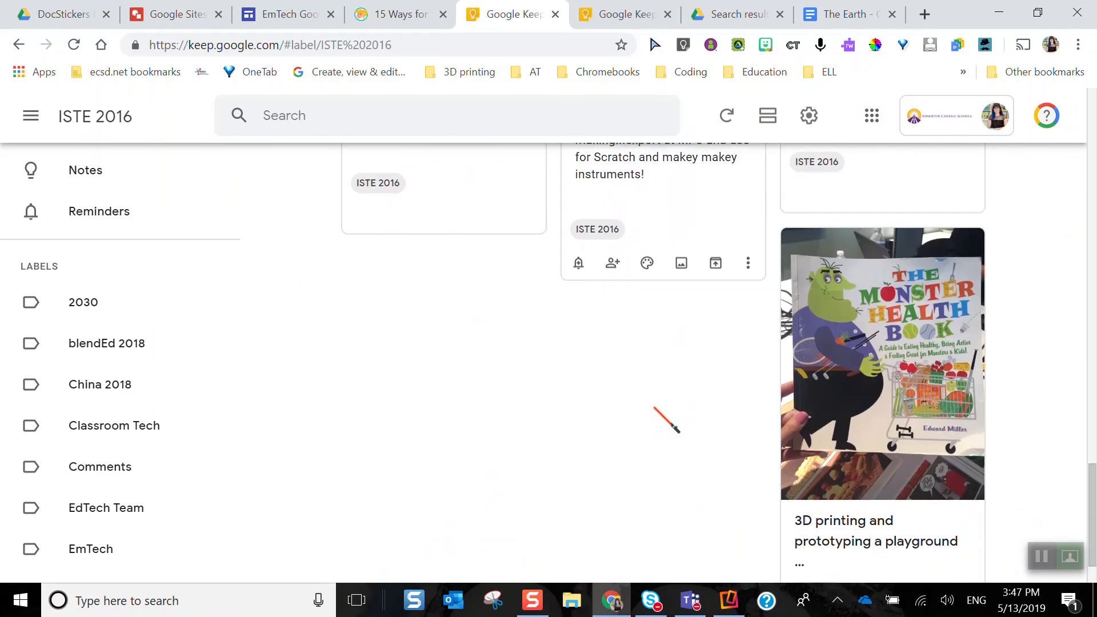
scroll(659, 417, "up", 10)
scroll(666, 420, "up", 15)
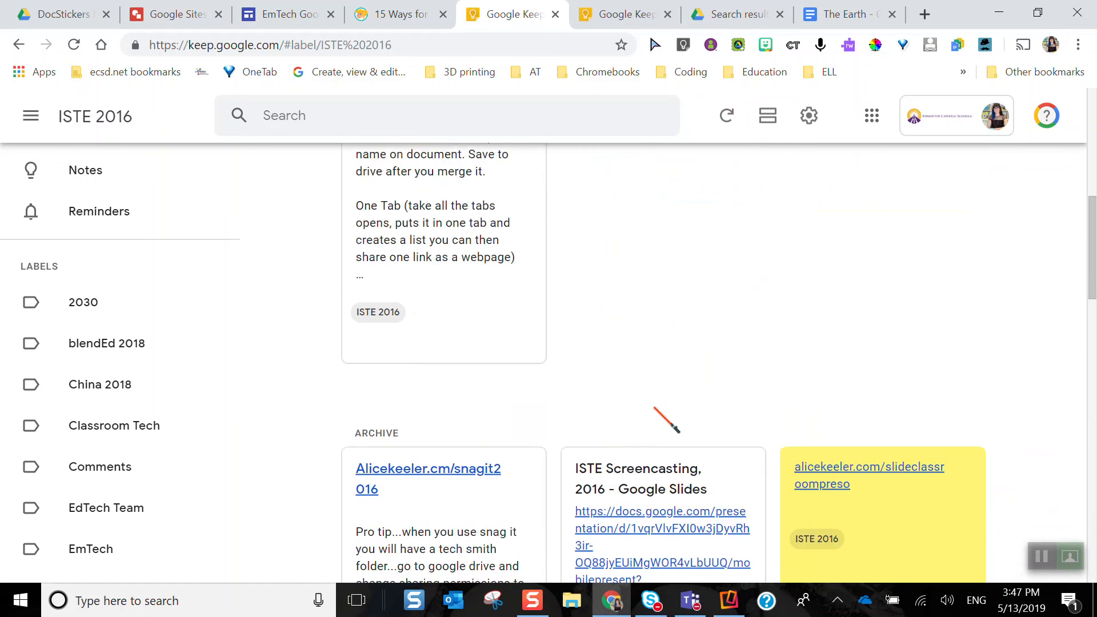
left_click(120, 170)
left_click(1049, 552)
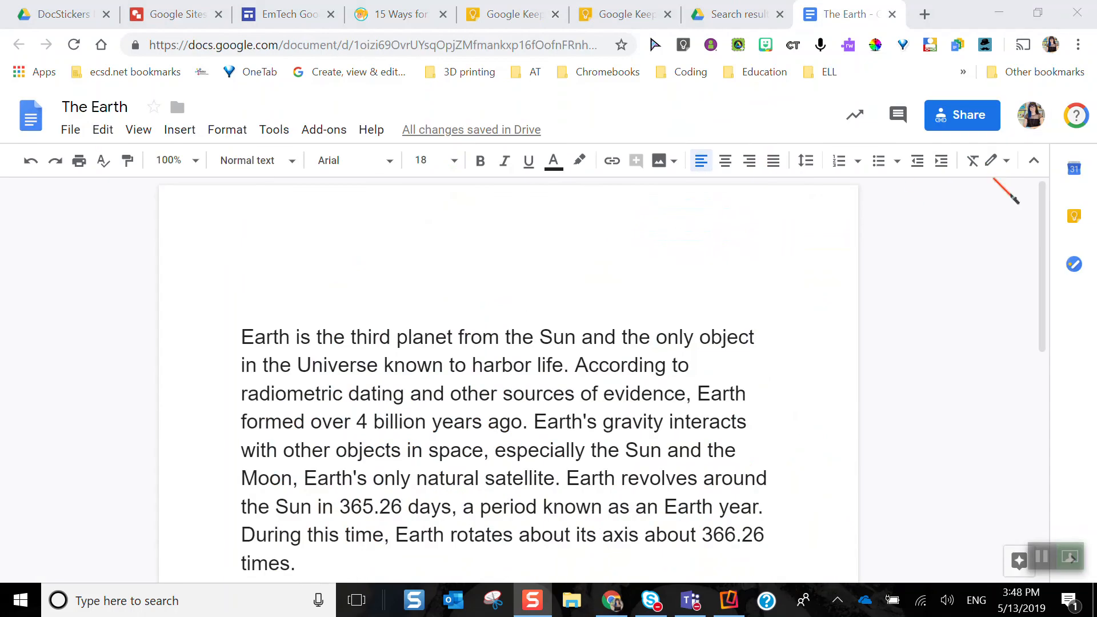
Step: Insert the water cycle drawing from the Keep notes above the Earth paragraph in the document "The Earth"
left_click(1076, 216)
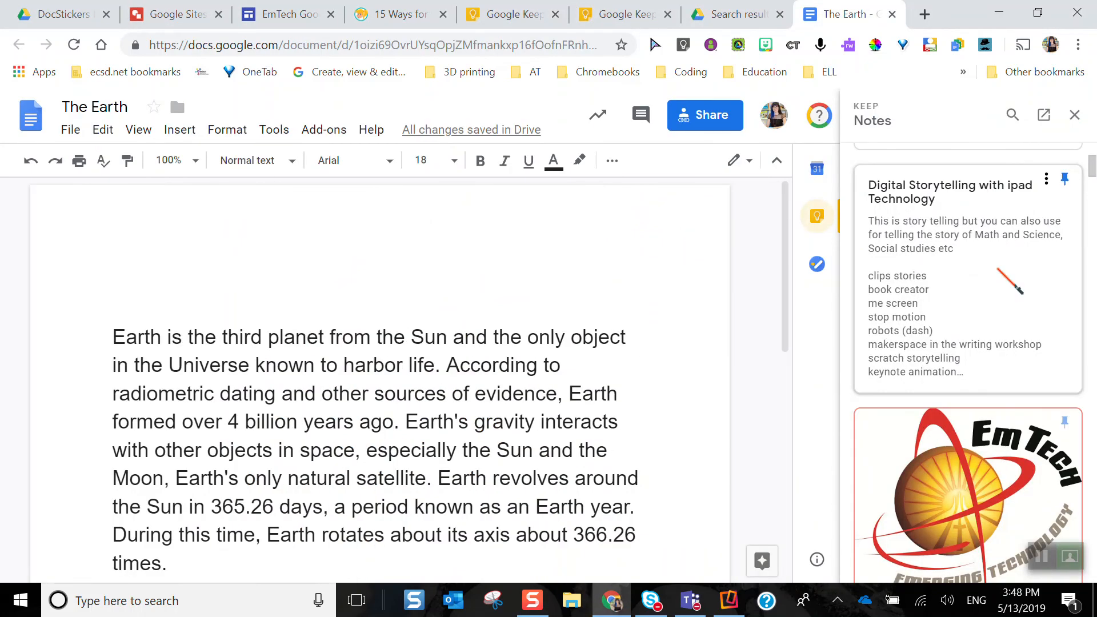
scroll(1022, 280, "up", 7)
scroll(1021, 280, "down", 8)
scroll(1021, 291, "down", 10)
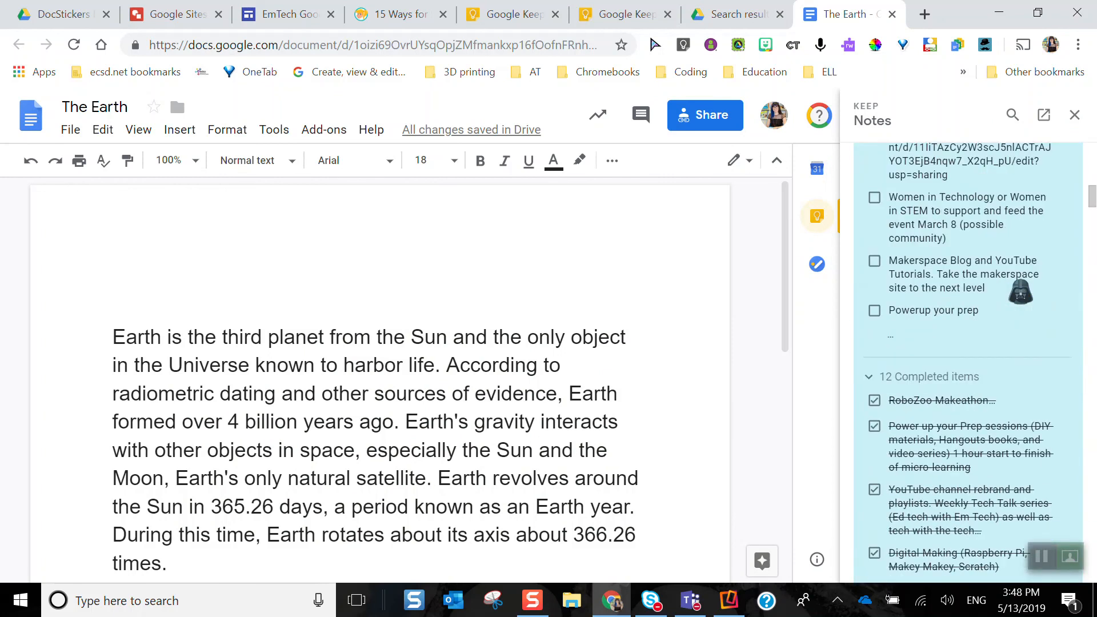
scroll(1021, 292, "down", 5)
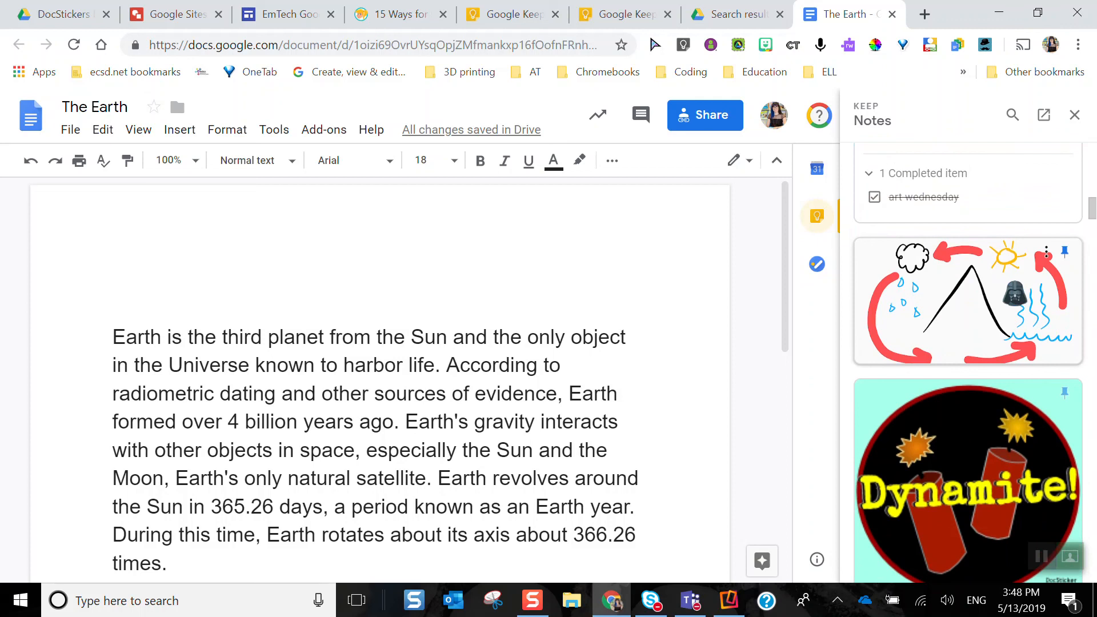
mouse_move(1012, 314)
left_mouse_down()
mouse_move(589, 274)
mouse_move(338, 296)
mouse_move(315, 277)
left_mouse_up()
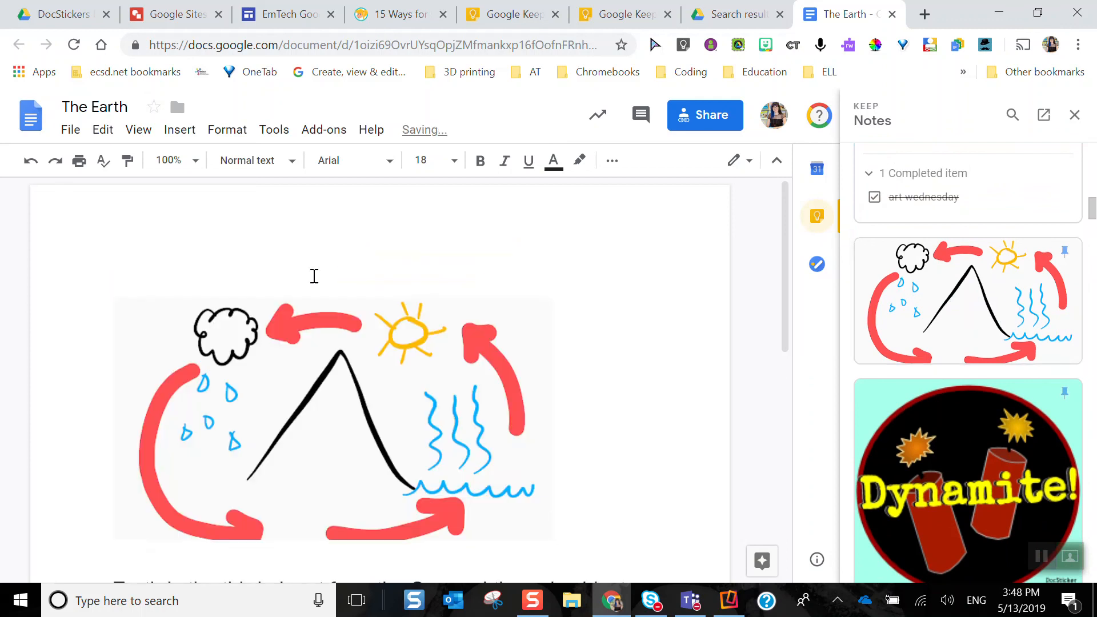
scroll(649, 371, "down", 3)
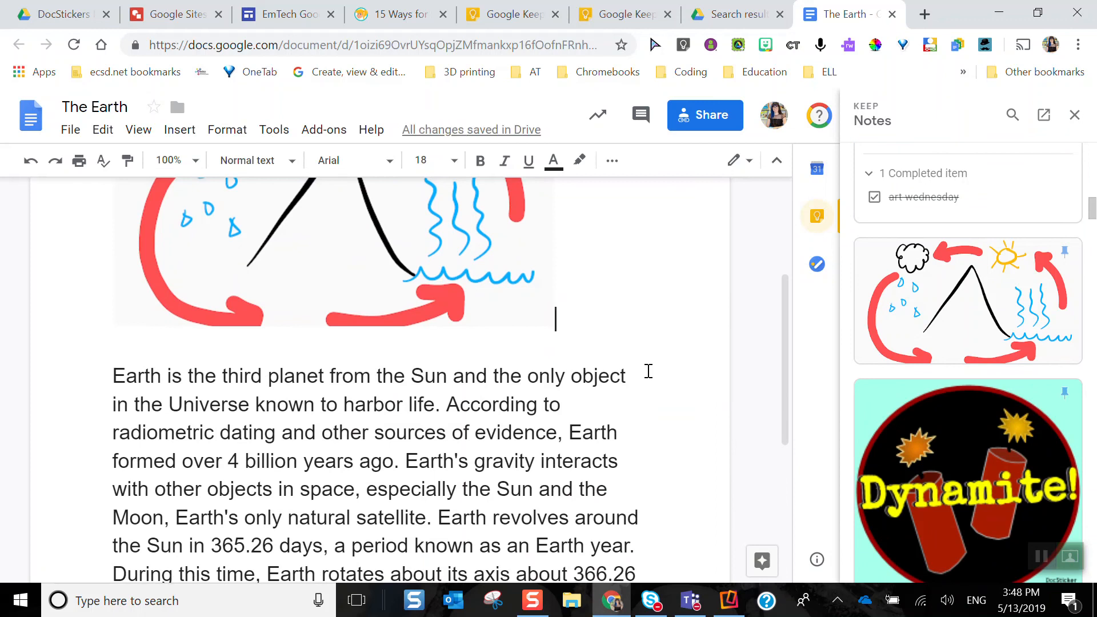
scroll(648, 371, "down", 3)
scroll(649, 371, "up", 6)
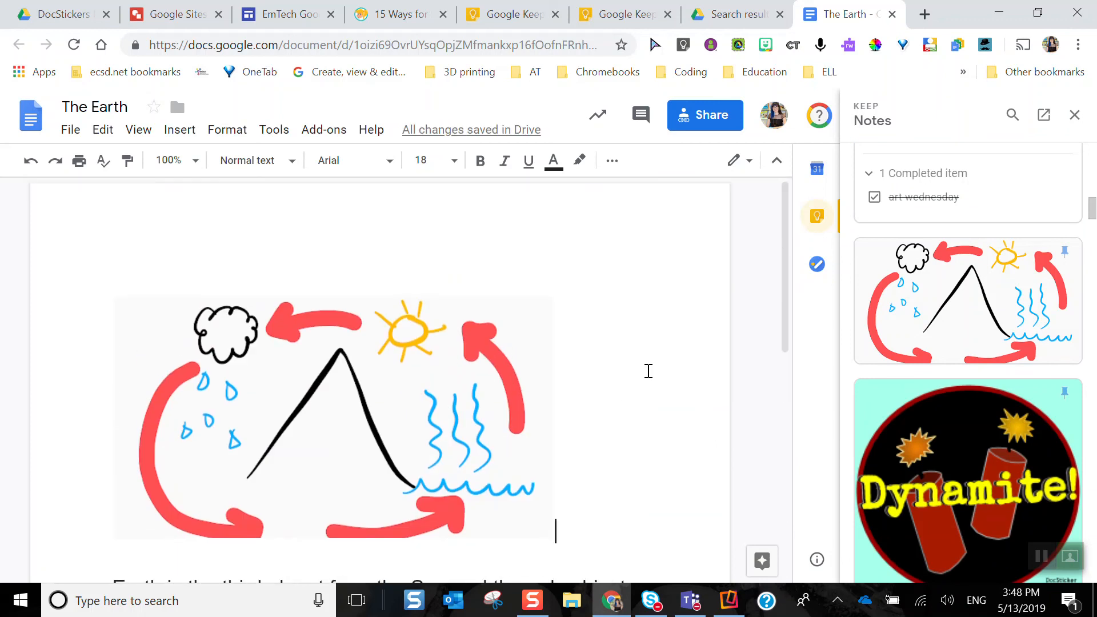